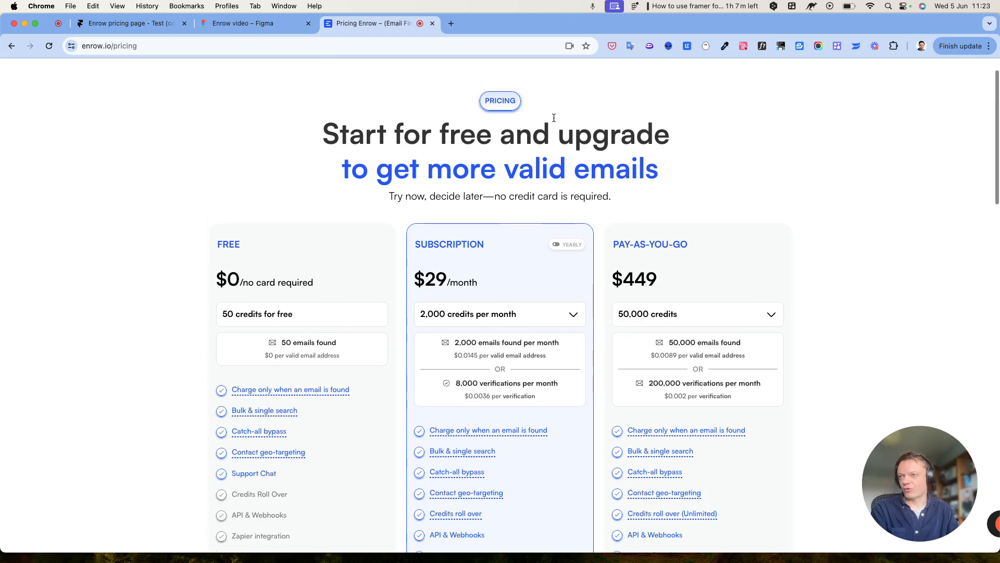
- Examine the credit options and prices offered in the pay-as-you-go plan's dropdown on the Enrow pricing page
{"action": "scroll", "coordinate": [670, 225], "scroll_direction": "up", "scroll_amount": 1}
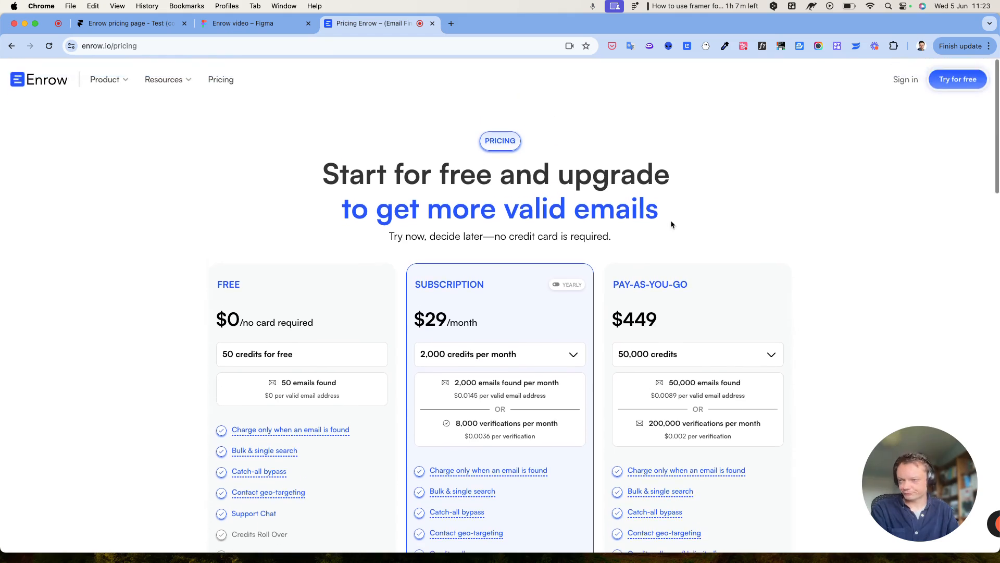
{"action": "left_click", "coordinate": [689, 349]}
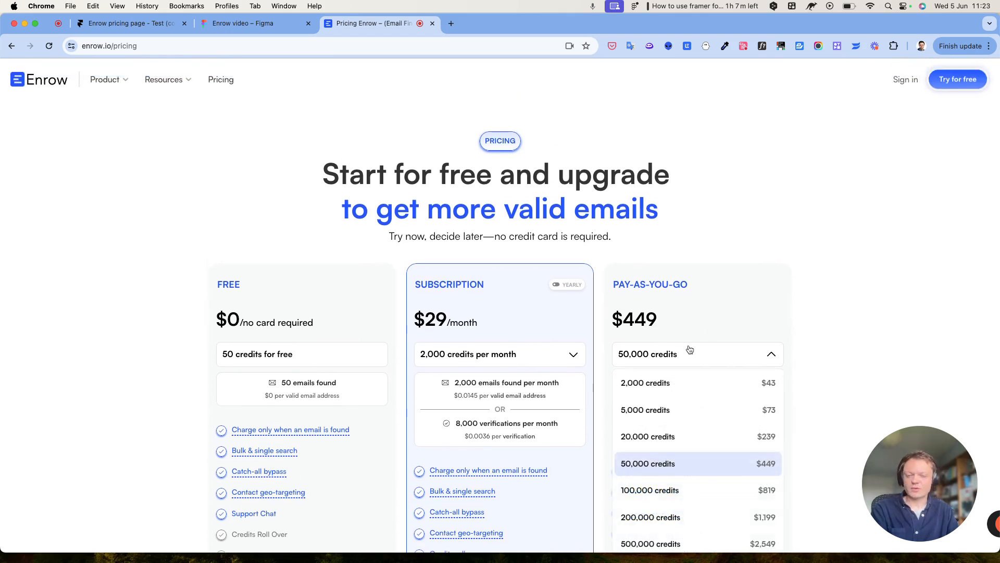
{"action": "left_click", "coordinate": [690, 350]}
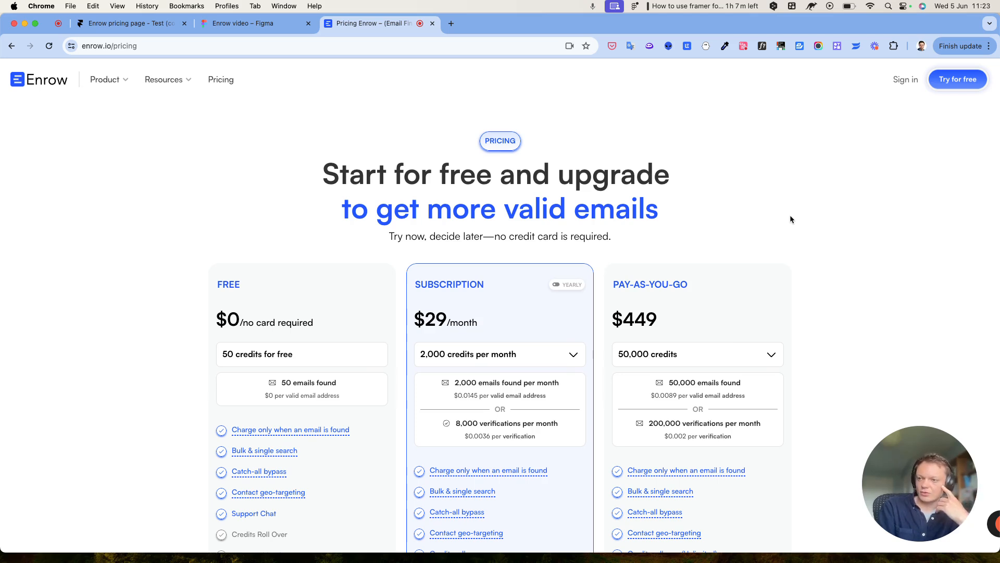
{"action": "left_click", "coordinate": [719, 346]}
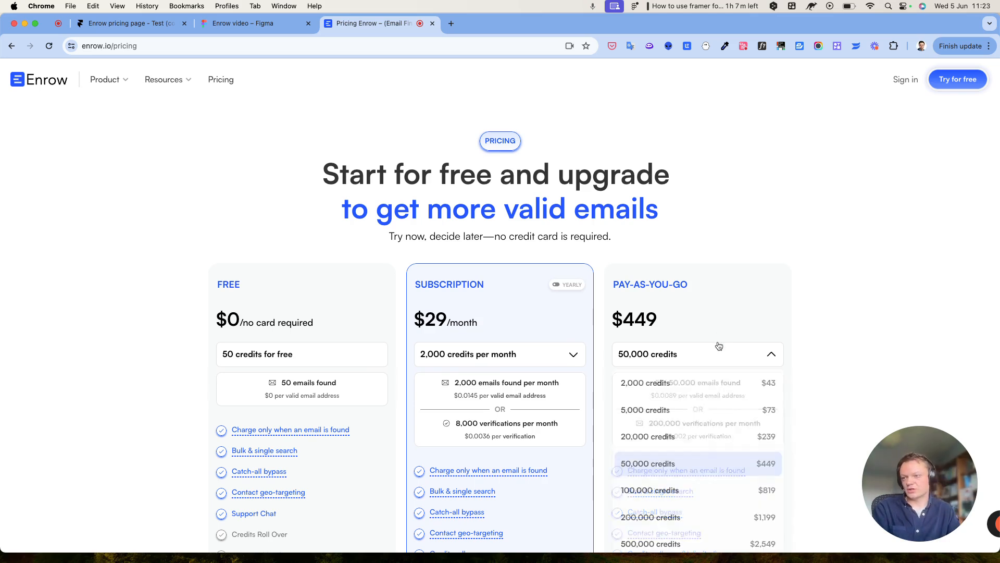
{"action": "scroll", "coordinate": [706, 391], "scroll_direction": "down", "scroll_amount": 1}
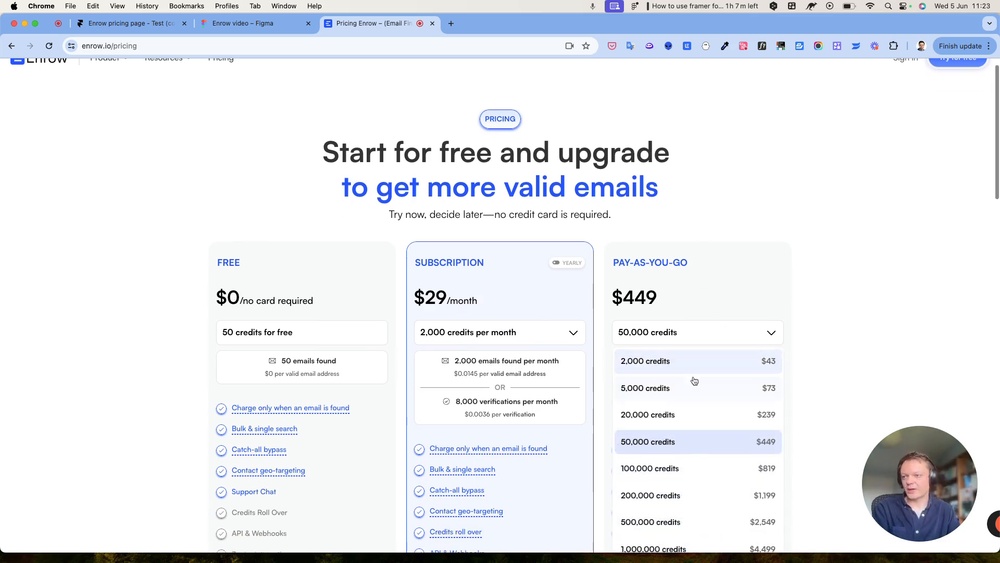
{"action": "scroll", "coordinate": [704, 400], "scroll_direction": "down", "scroll_amount": 1}
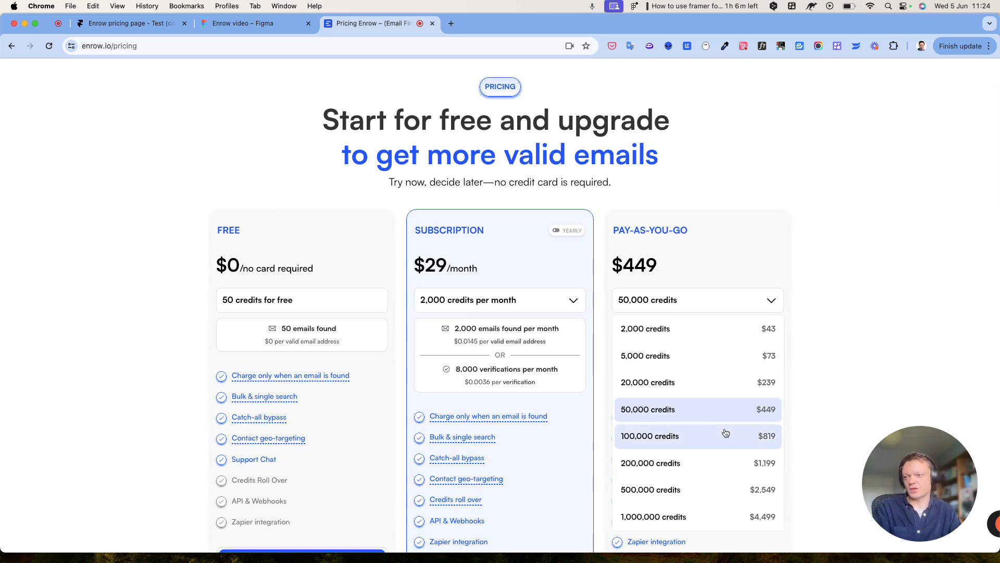
{"action": "left_click", "coordinate": [808, 402]}
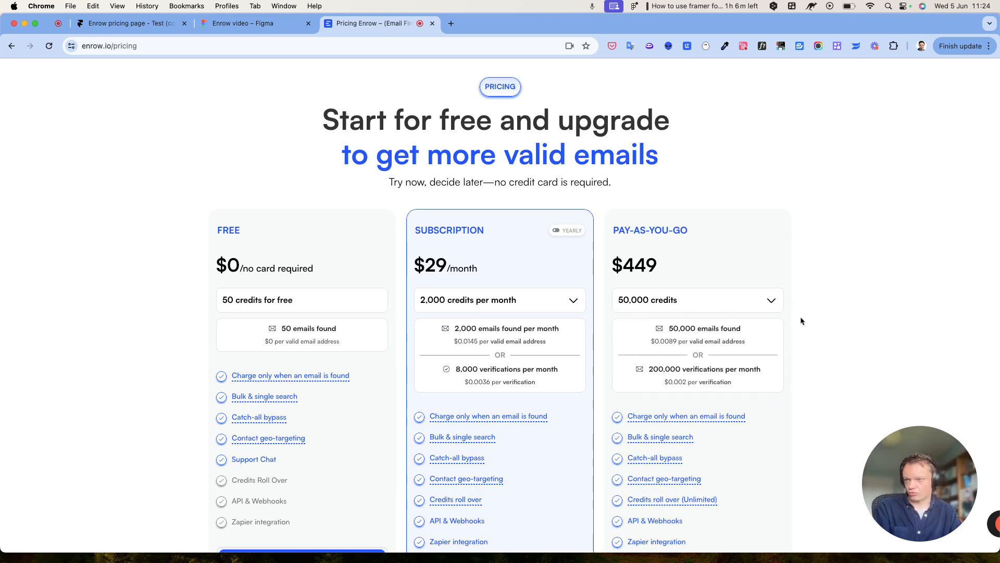
{"action": "left_click", "coordinate": [770, 301]}
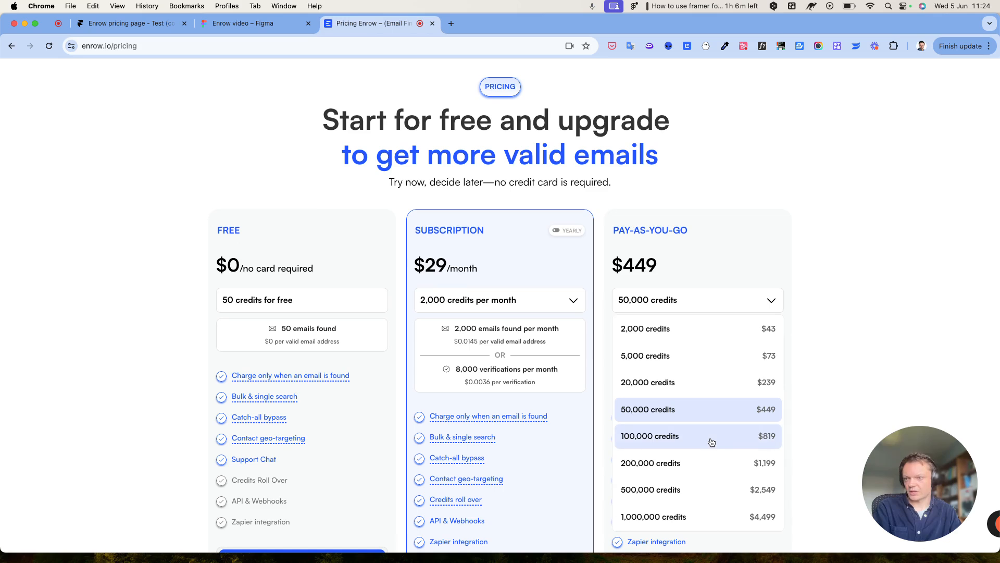
{"action": "left_click", "coordinate": [904, 283]}
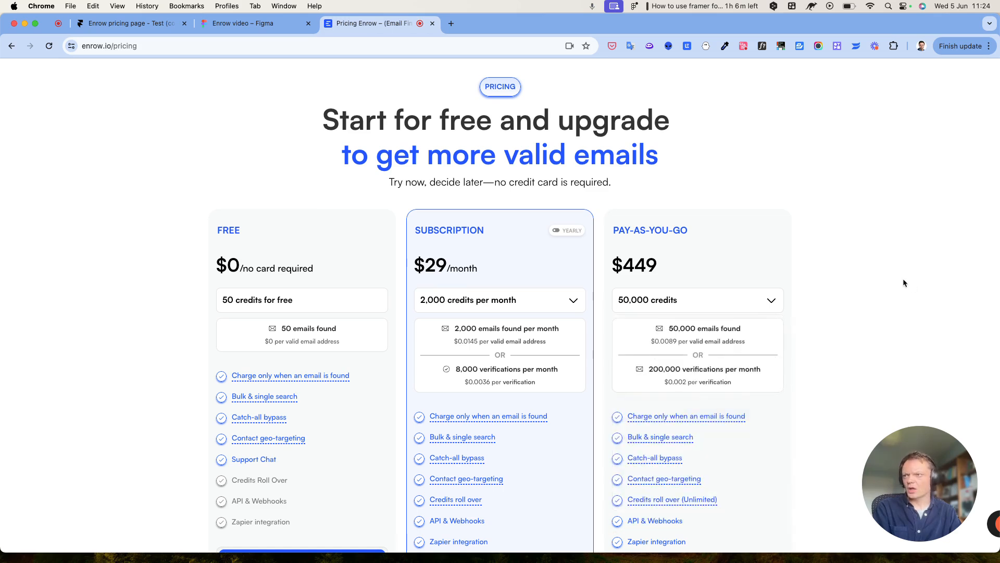
{"action": "scroll", "coordinate": [774, 161], "scroll_direction": "up", "scroll_amount": 1}
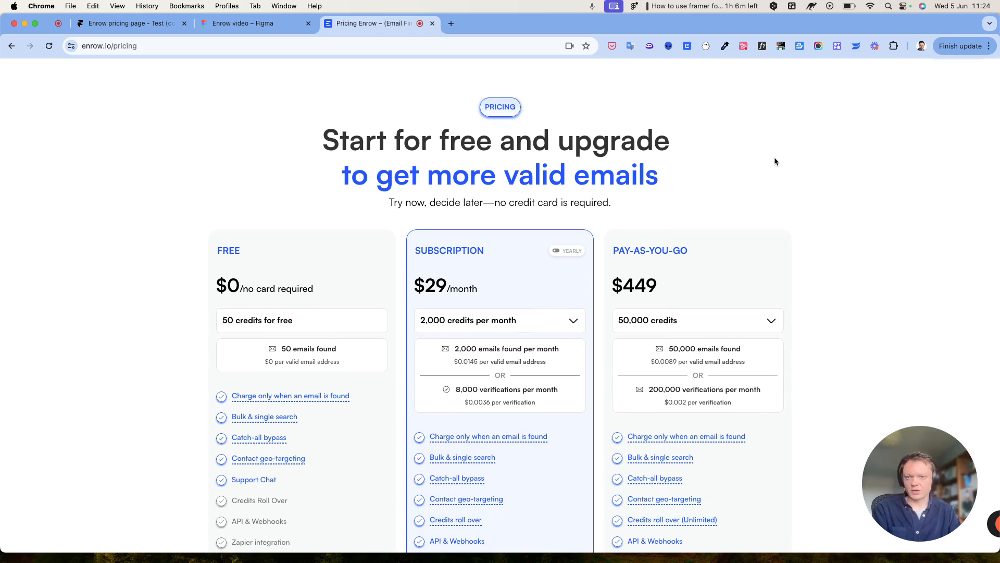
{"action": "scroll", "coordinate": [774, 161], "scroll_direction": "up", "scroll_amount": 2}
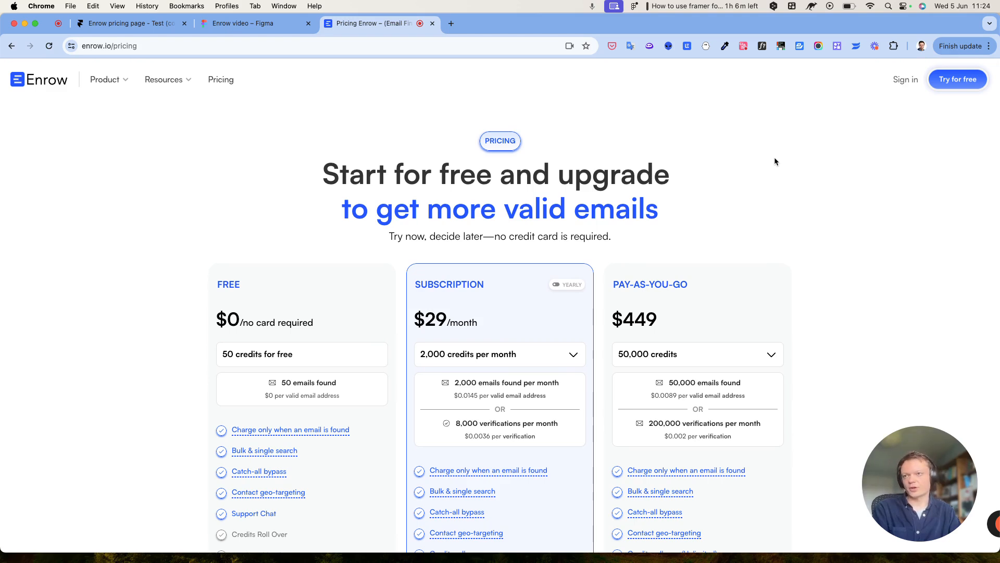
{"action": "mouse_move", "coordinate": [926, 447]}
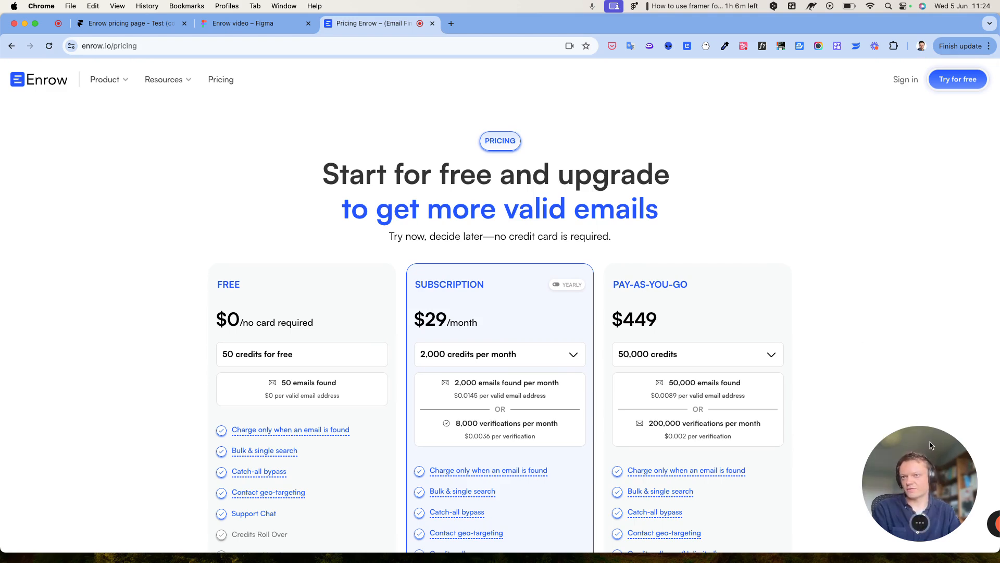
- Choose 100,000 credits for the pay-as-you-go plan and inspect its email and verification figures
{"action": "scroll", "coordinate": [855, 297], "scroll_direction": "down", "scroll_amount": 2}
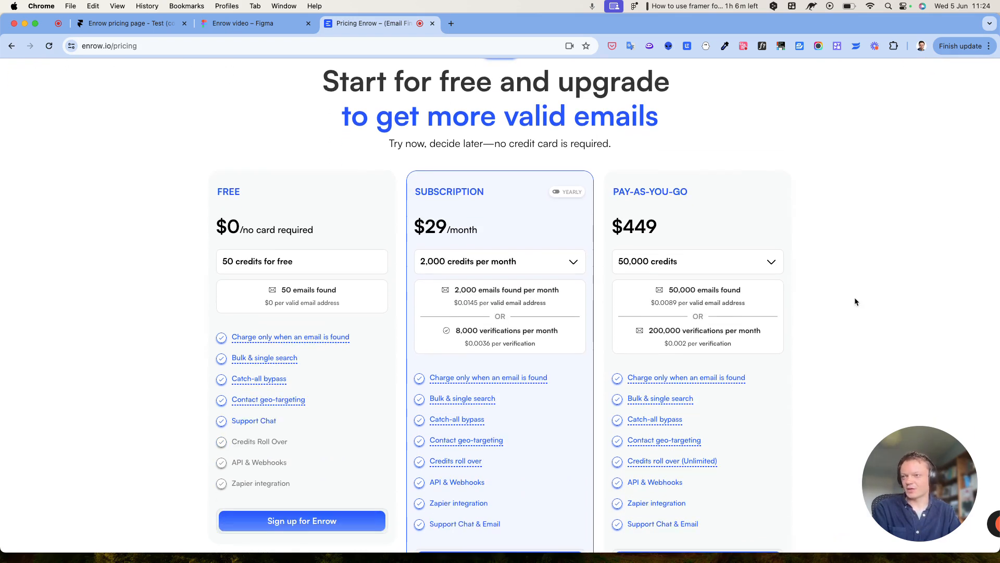
{"action": "scroll", "coordinate": [855, 301], "scroll_direction": "down", "scroll_amount": 1}
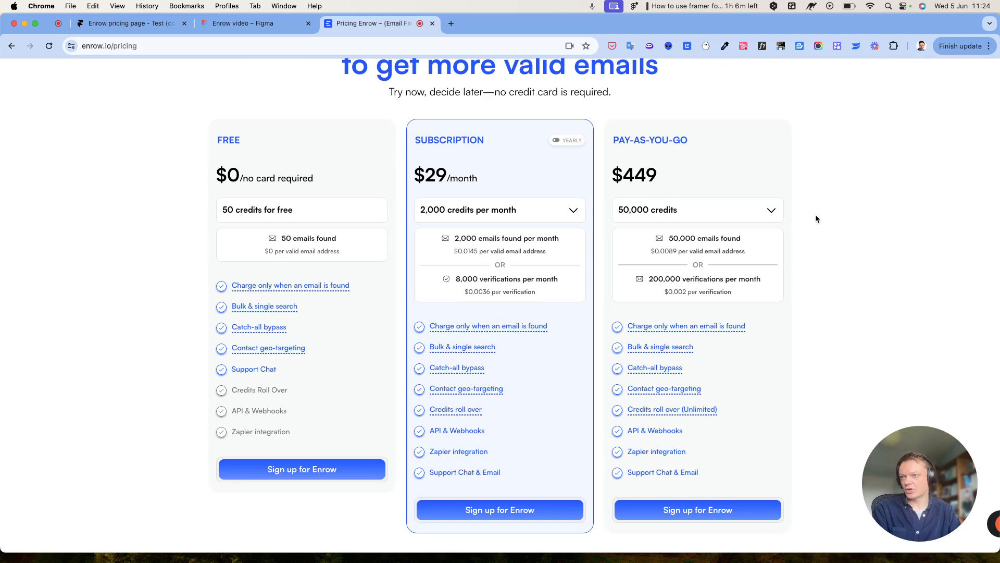
{"action": "left_click_drag", "start_coordinate": [604, 114], "coordinate": [783, 430]}
{"action": "left_click", "coordinate": [827, 264]}
{"action": "mouse_move", "coordinate": [767, 214]}
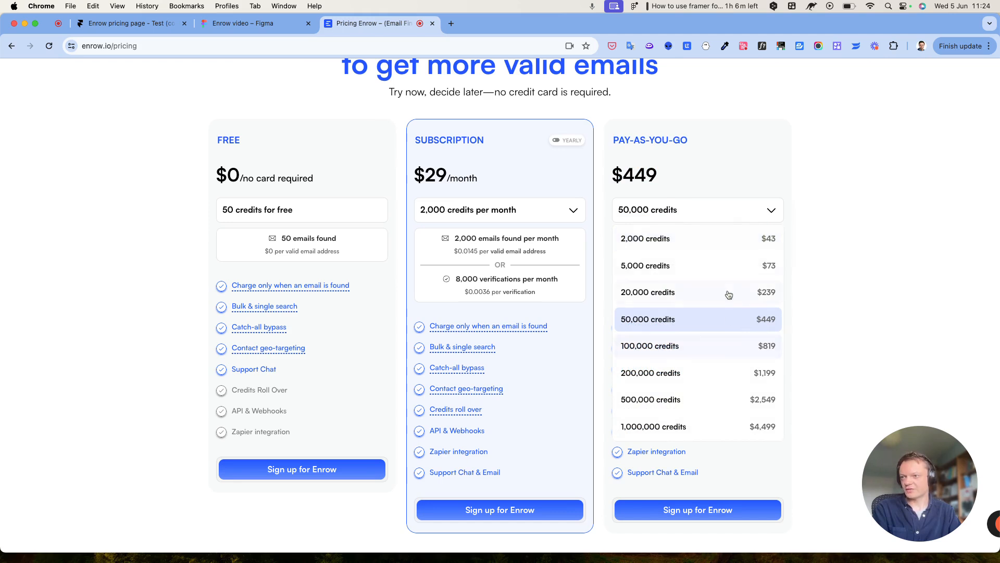
{"action": "left_click", "coordinate": [724, 353]}
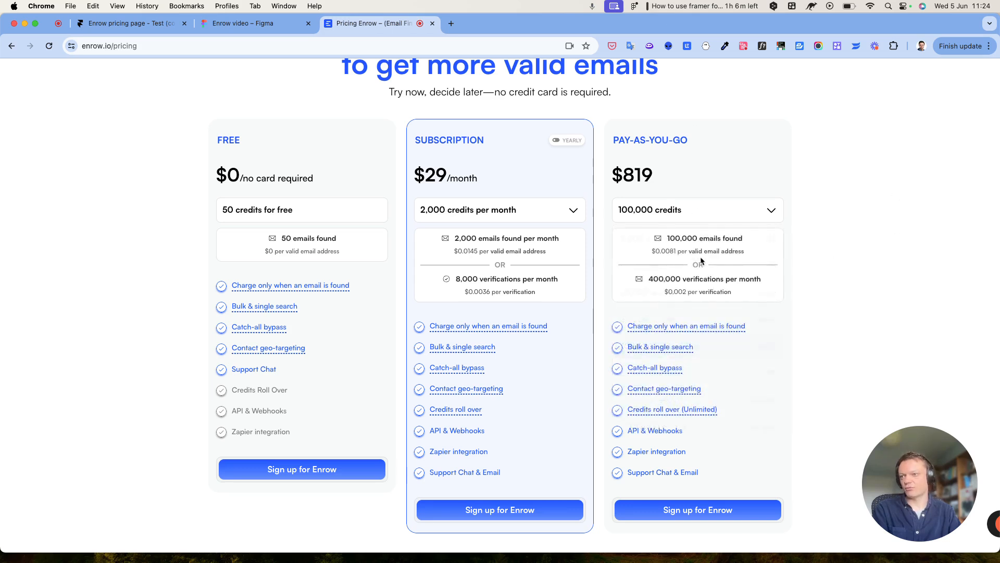
{"action": "left_click_drag", "start_coordinate": [666, 237], "coordinate": [744, 301]}
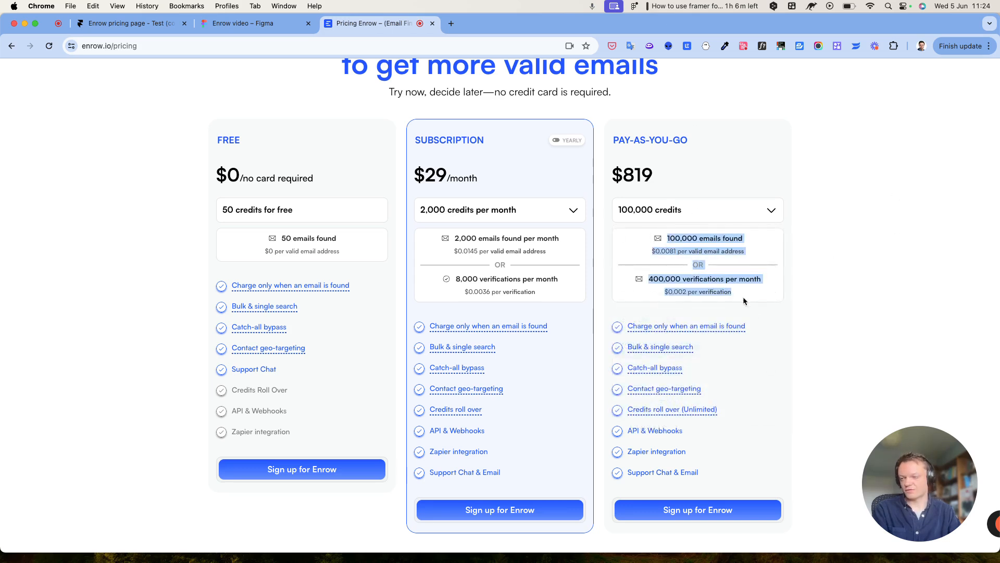
{"action": "left_click", "coordinate": [837, 310]}
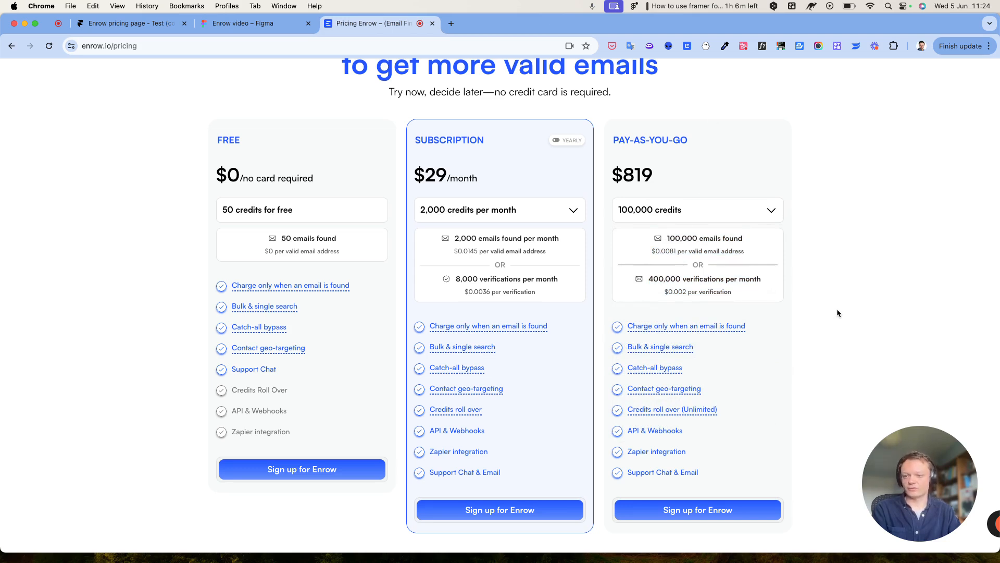
{"action": "left_click_drag", "start_coordinate": [919, 481], "coordinate": [699, 388]}
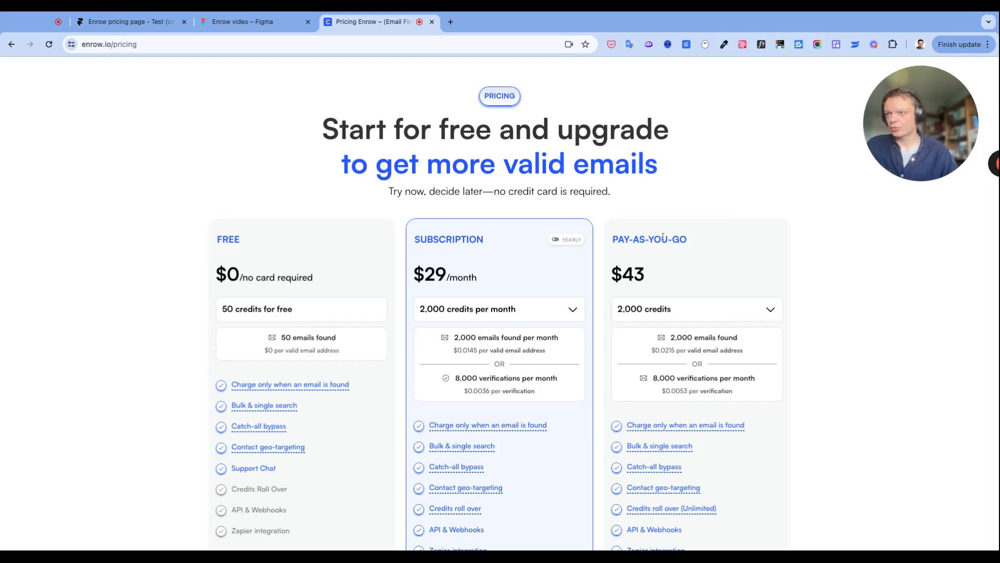
{"action": "scroll", "coordinate": [663, 236], "scroll_direction": "down", "scroll_amount": 2}
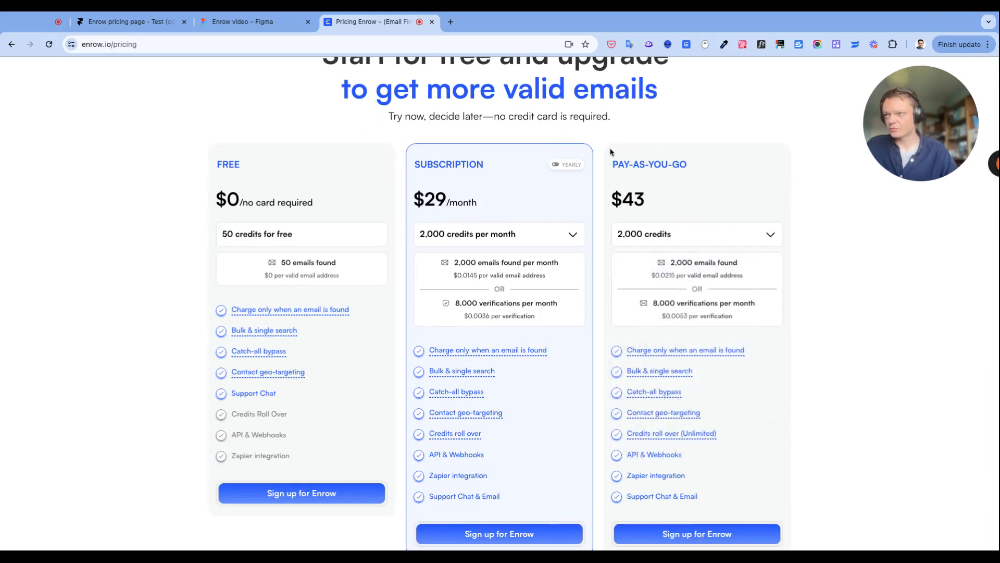
{"action": "mouse_move", "coordinate": [721, 238]}
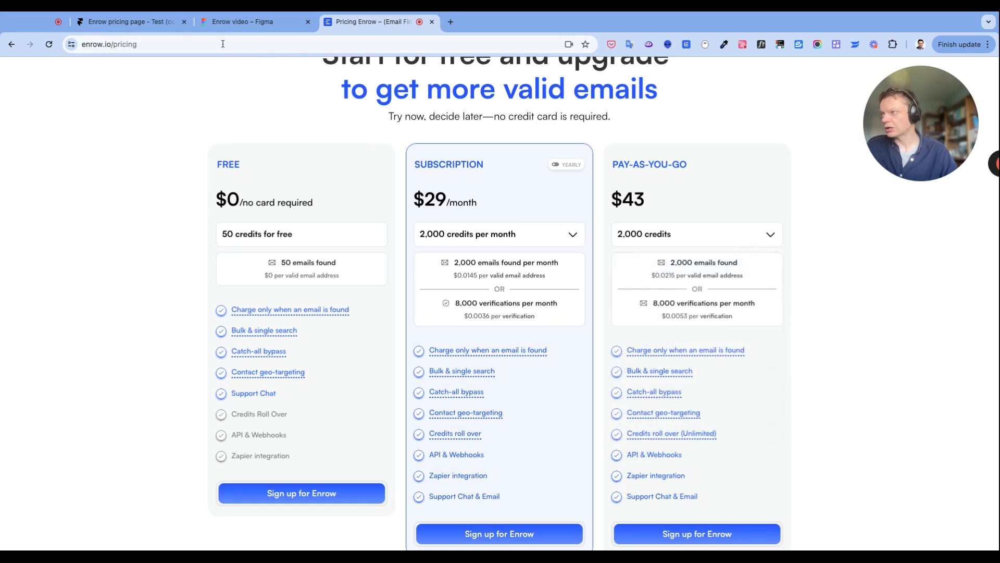
- Switch to the Enrow video file in Figma, select the pay-as-you-go plan card and show the recent plugins
{"action": "left_click", "coordinate": [142, 23]}
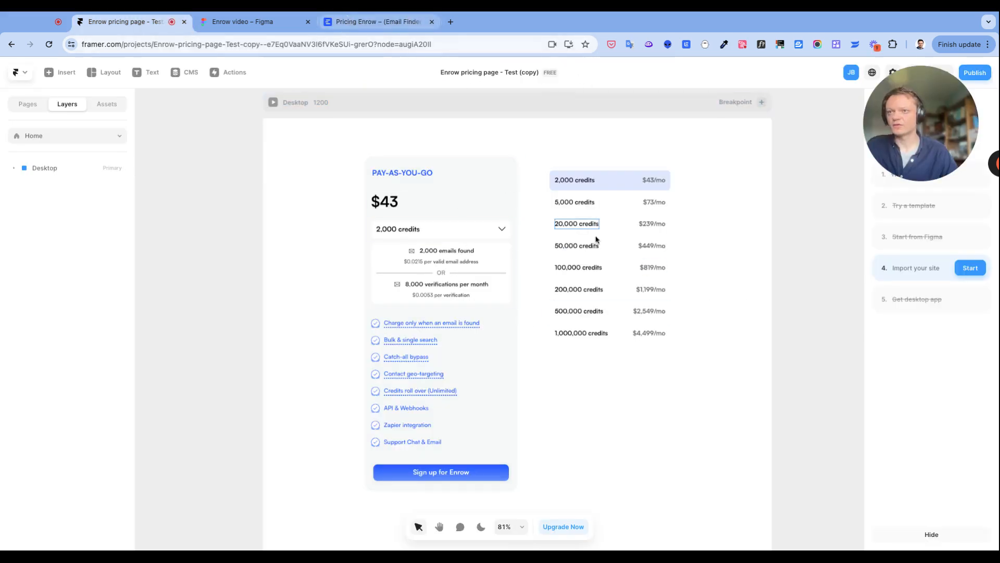
{"action": "left_click", "coordinate": [224, 24]}
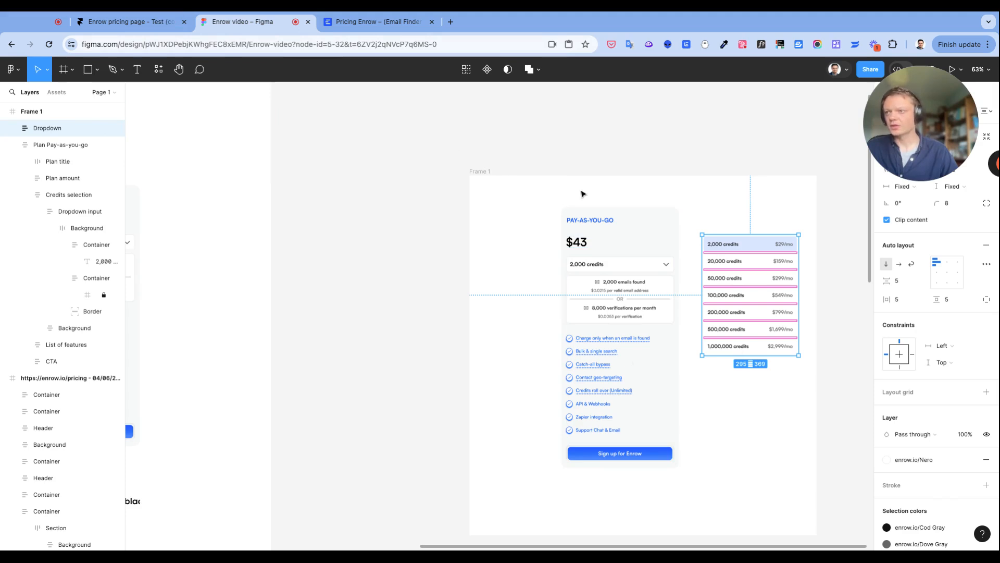
{"action": "left_click", "coordinate": [157, 74]}
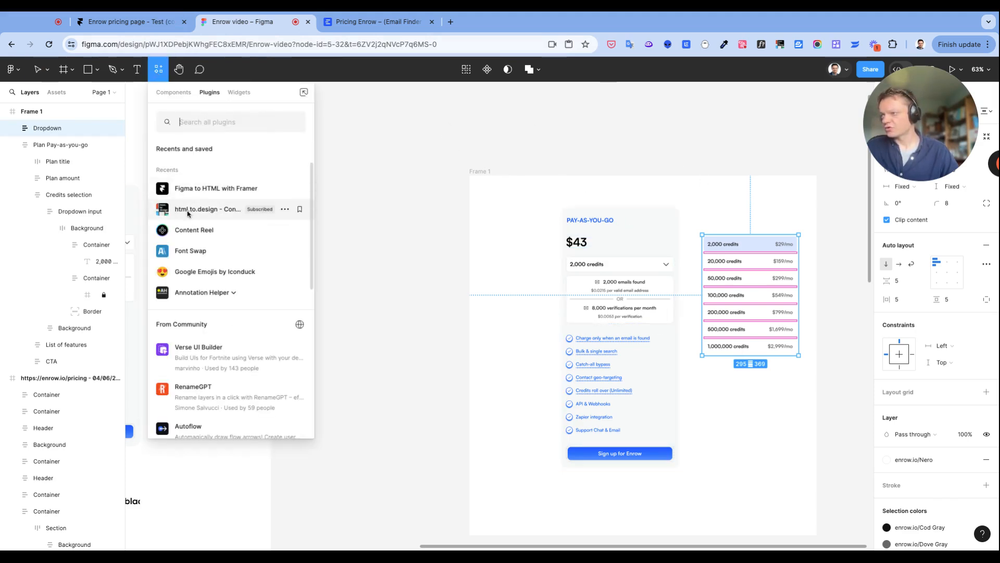
{"action": "left_click", "coordinate": [484, 162]}
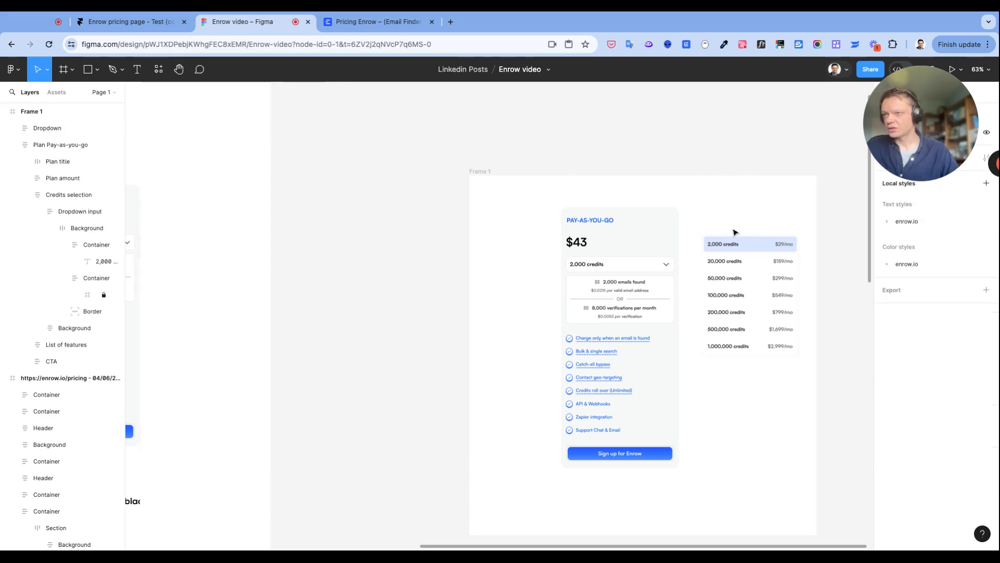
{"action": "left_click", "coordinate": [622, 213]}
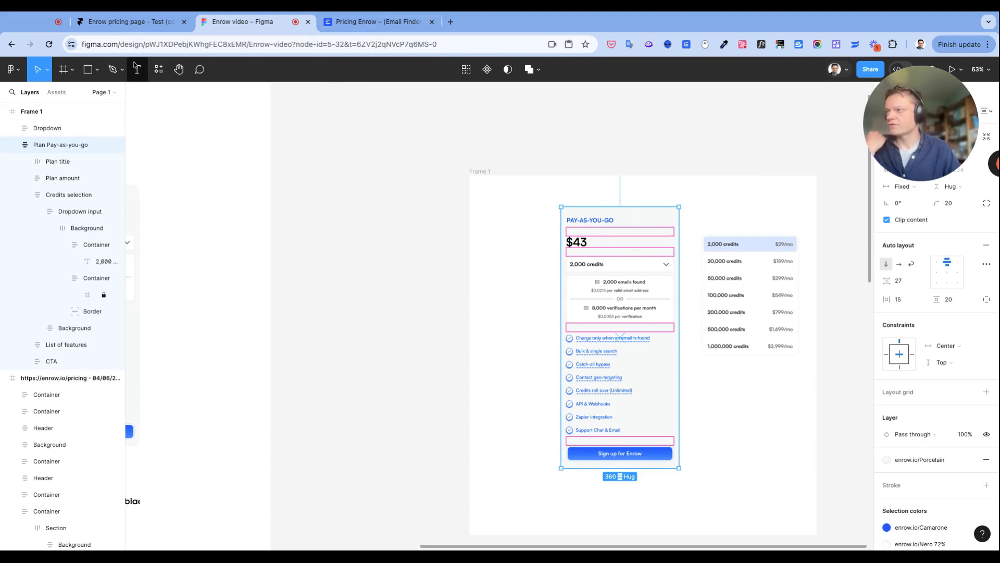
{"action": "left_click", "coordinate": [159, 69]}
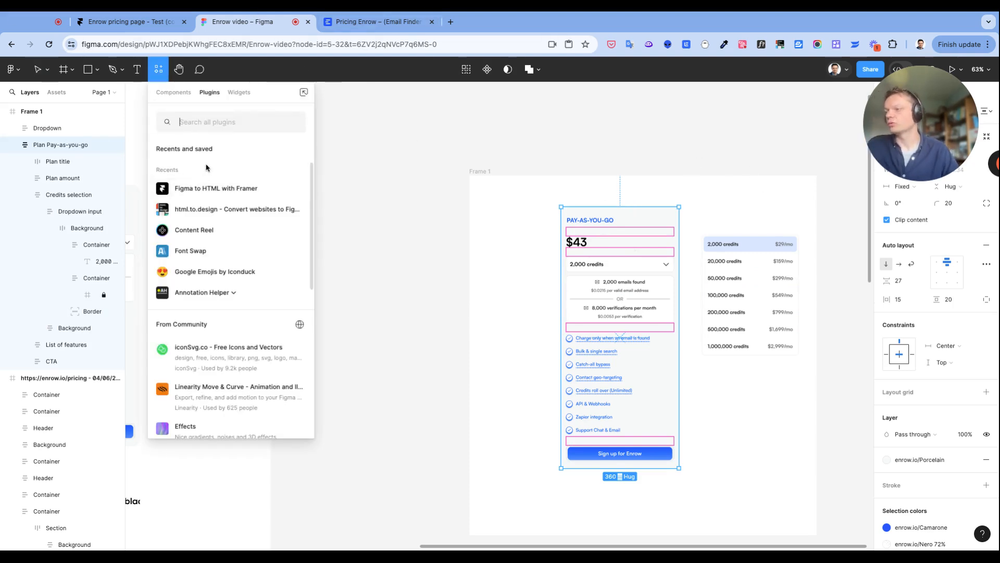
- Switch to the Enrow pricing page project in Framer and inspect the pay-as-you-go card's layers and layout settings
{"action": "left_click", "coordinate": [136, 22]}
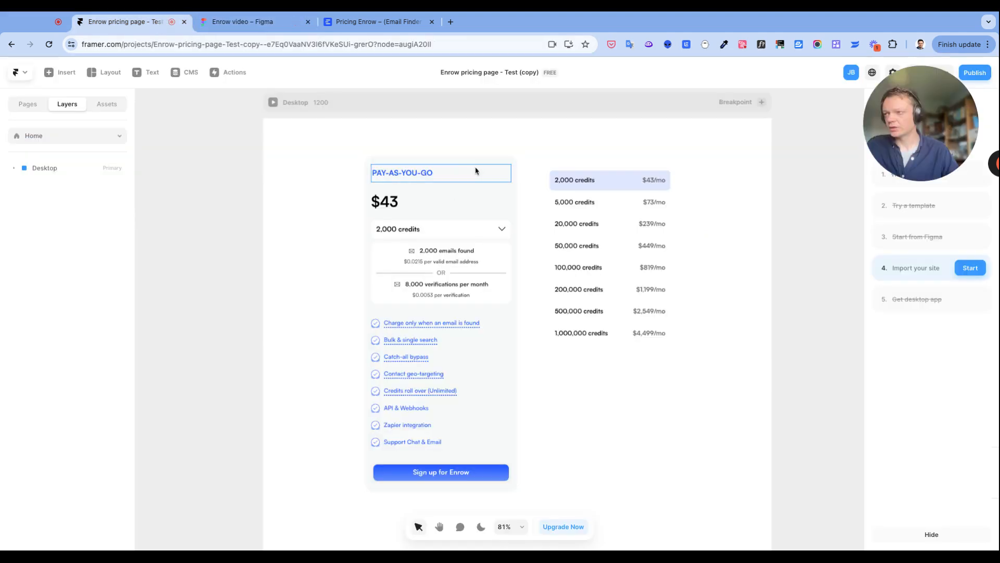
{"action": "left_click", "coordinate": [372, 161]}
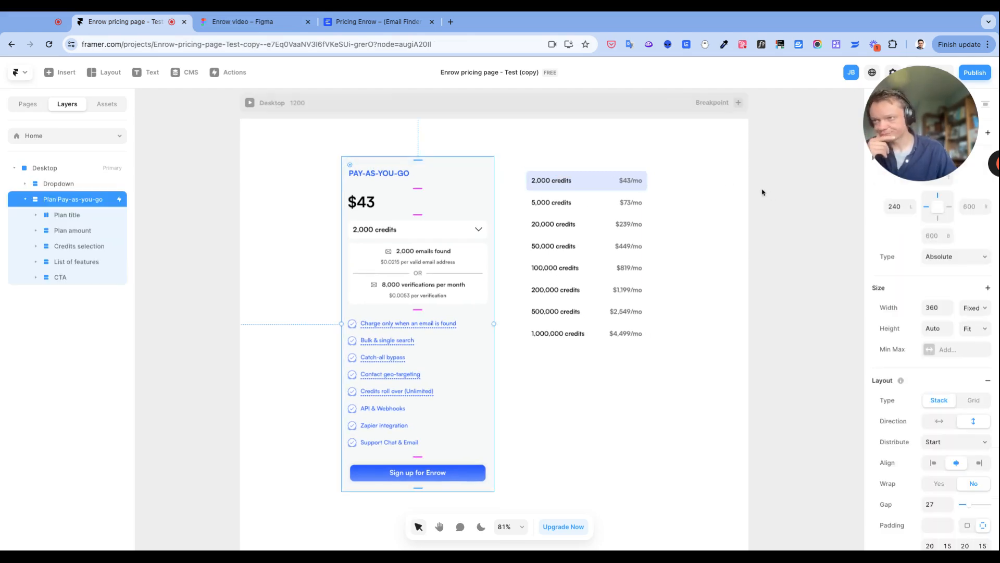
{"action": "left_click", "coordinate": [788, 202]}
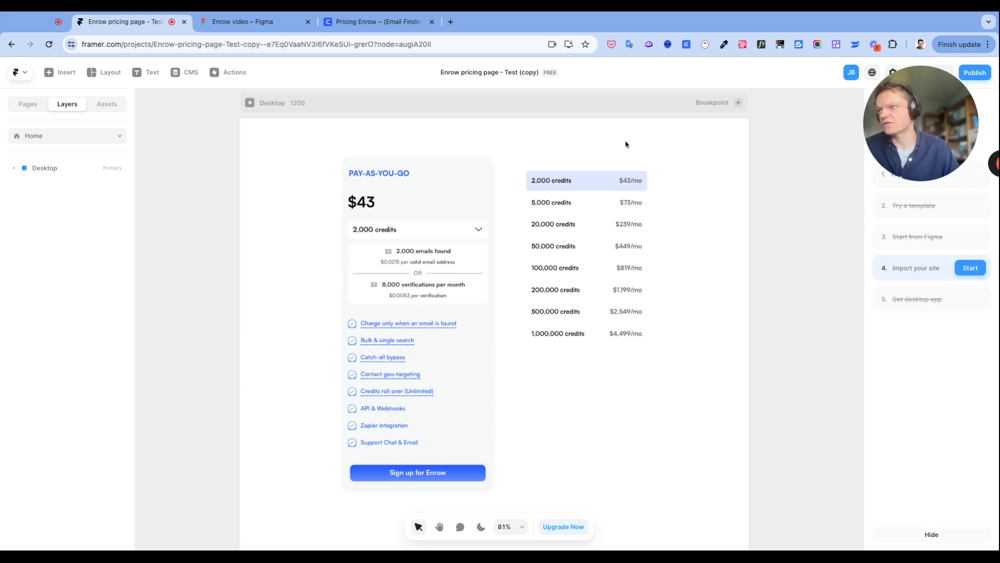
- Return to the live Enrow pricing page and choose 20,000 credits for the pay-as-you-go plan
{"action": "left_click", "coordinate": [394, 29]}
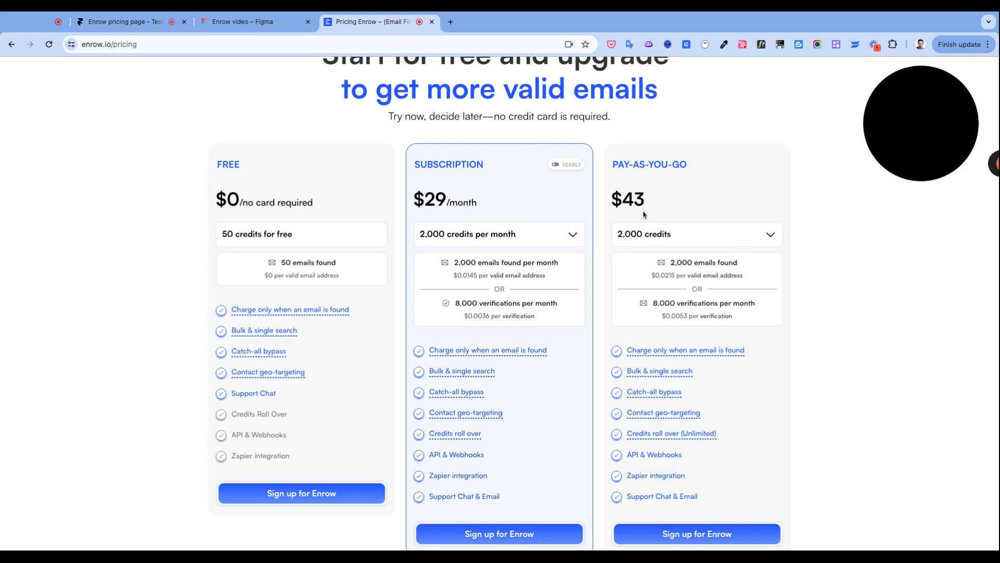
{"action": "left_click", "coordinate": [660, 233]}
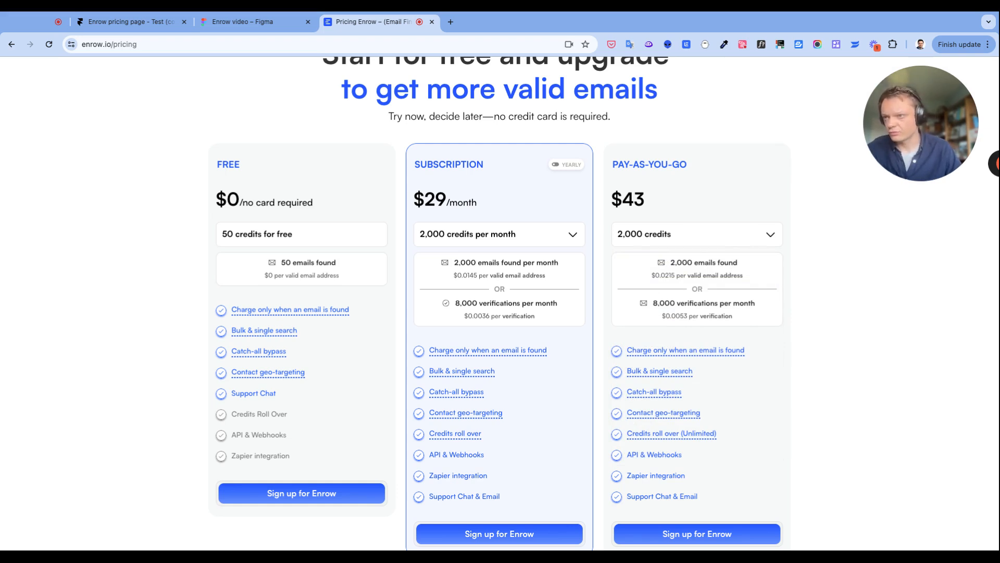
{"action": "left_click", "coordinate": [747, 241]}
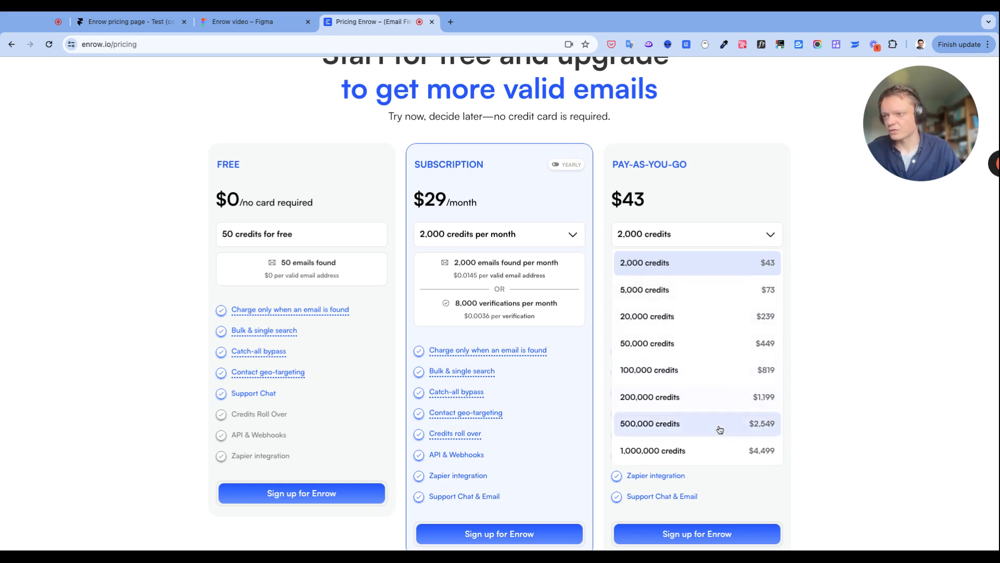
{"action": "left_click", "coordinate": [716, 239]}
{"action": "left_click", "coordinate": [771, 233]}
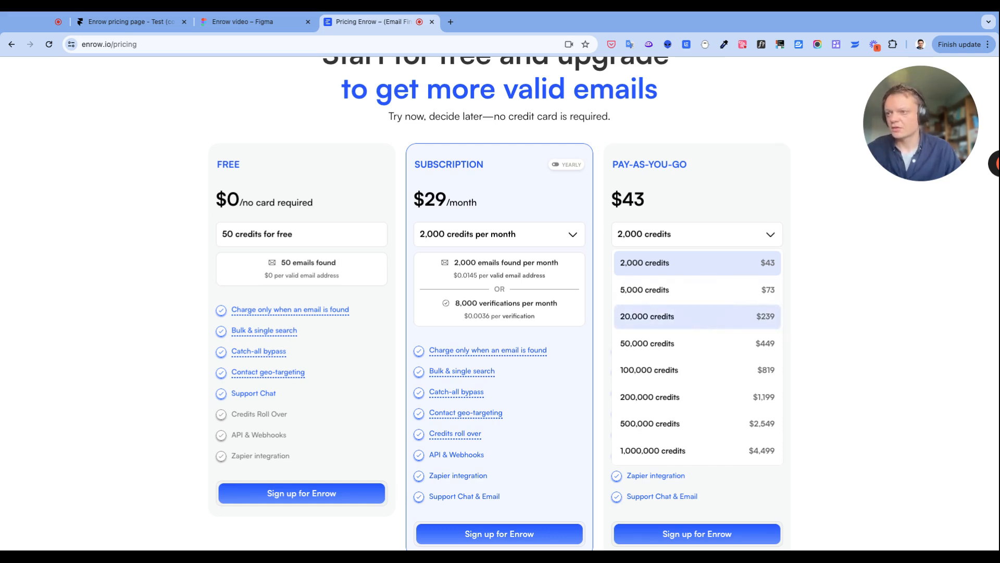
{"action": "left_click", "coordinate": [677, 316]}
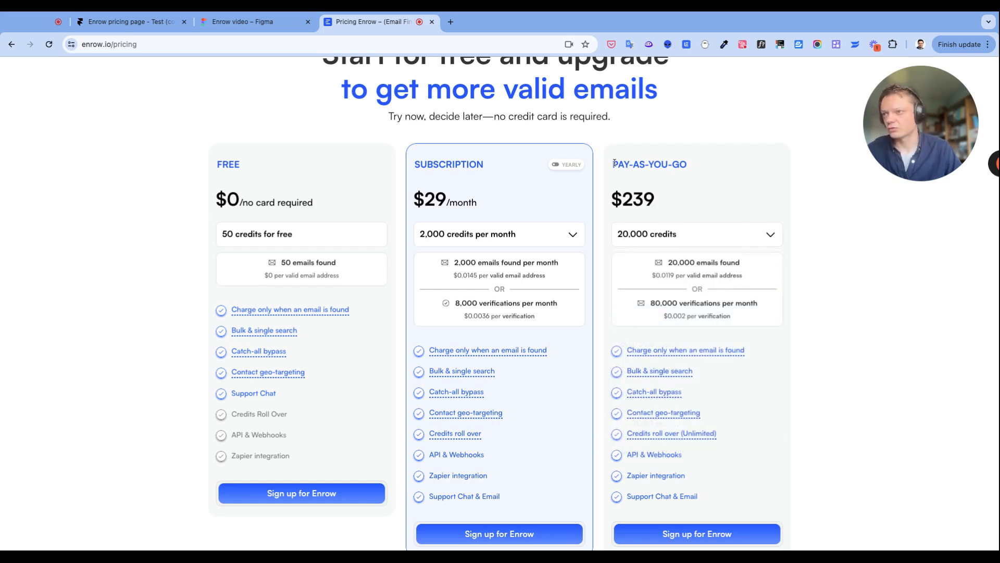
- Switch to the Enrow pricing page project in Framer and create a Dropdown Item component from the 5,000 credits row
{"action": "triple_click", "coordinate": [614, 193]}
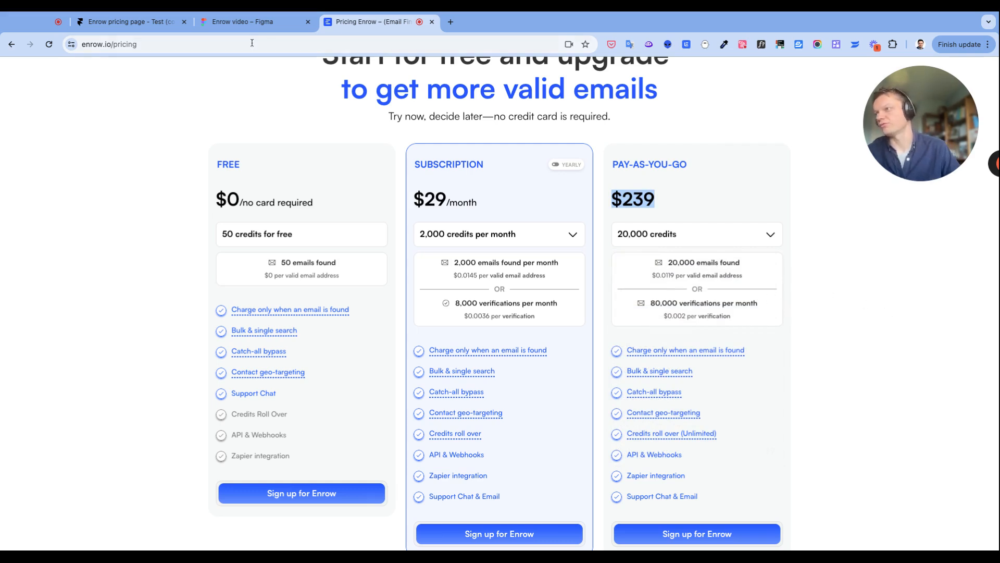
{"action": "left_click", "coordinate": [165, 23]}
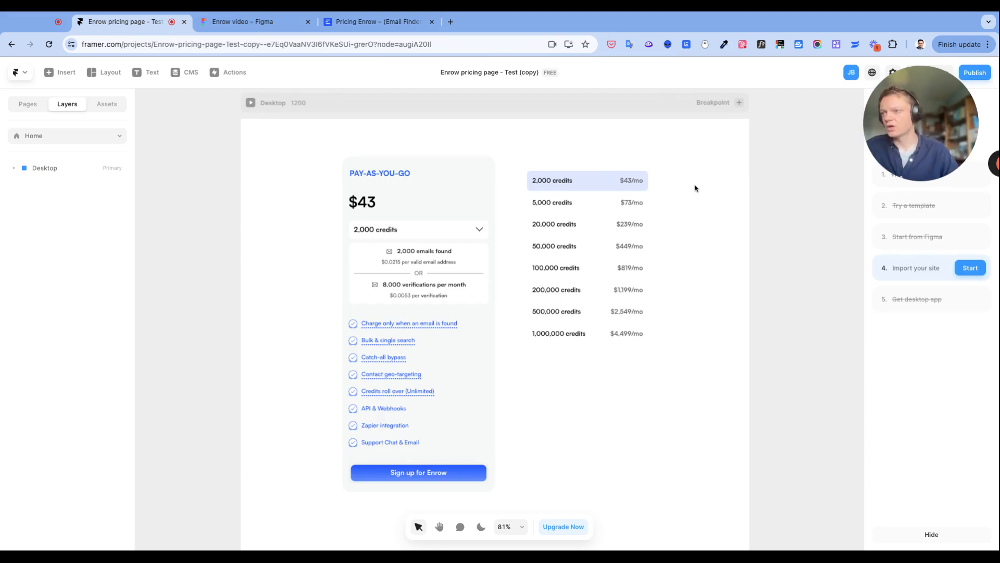
{"action": "left_click", "coordinate": [601, 204]}
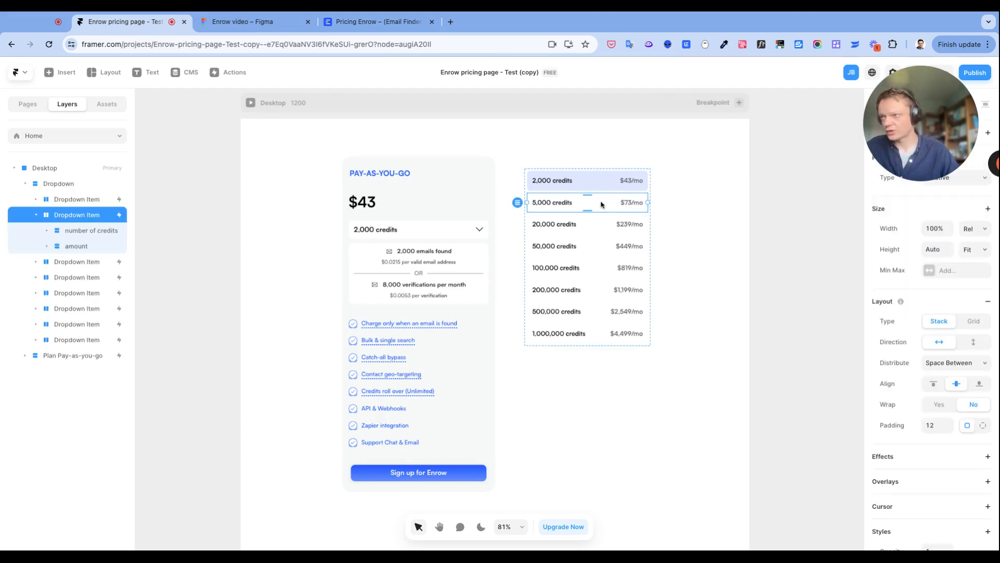
{"action": "left_click", "coordinate": [40, 217]}
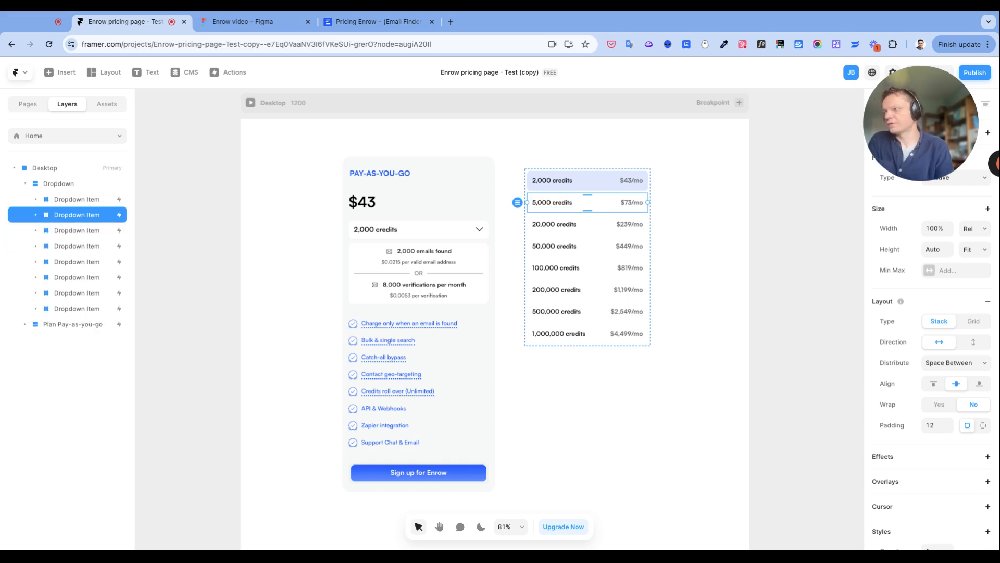
{"action": "right_click", "coordinate": [78, 215]}
{"action": "left_click", "coordinate": [109, 222]}
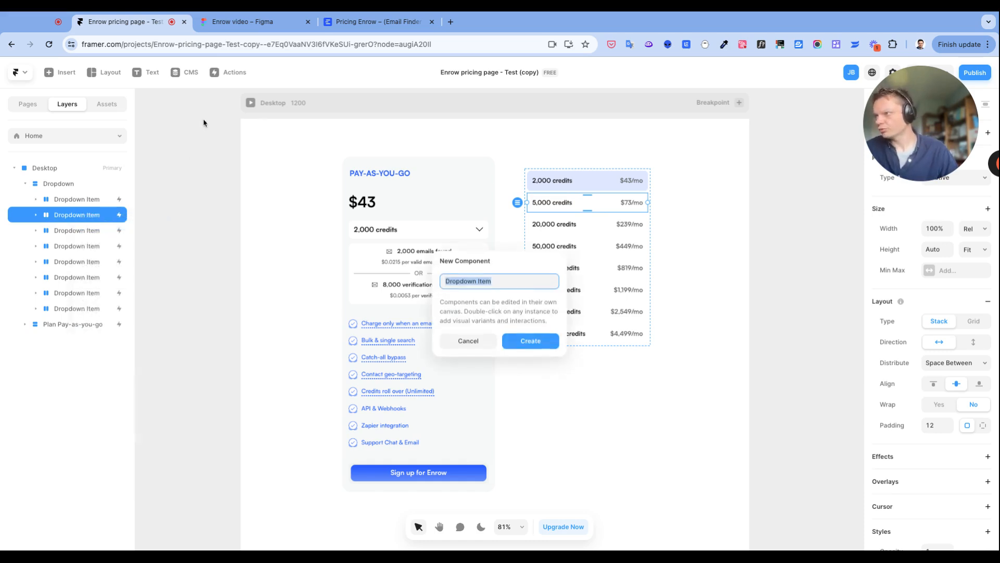
{"action": "left_click", "coordinate": [543, 342]}
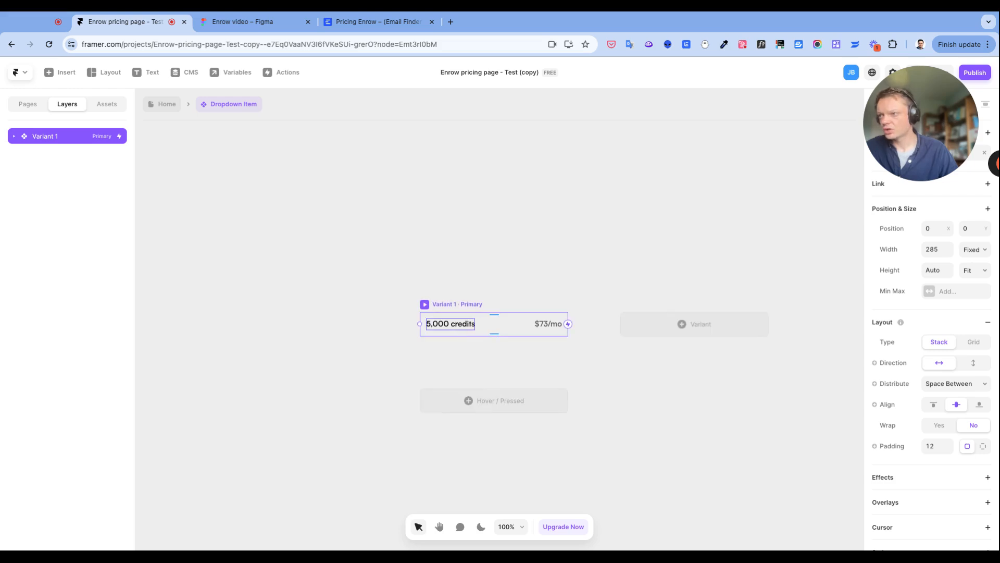
- Create a text variable named Number of credits for the content of the component's credits text
{"action": "left_click", "coordinate": [451, 324]}
{"action": "scroll", "coordinate": [937, 398], "scroll_direction": "down", "scroll_amount": 3}
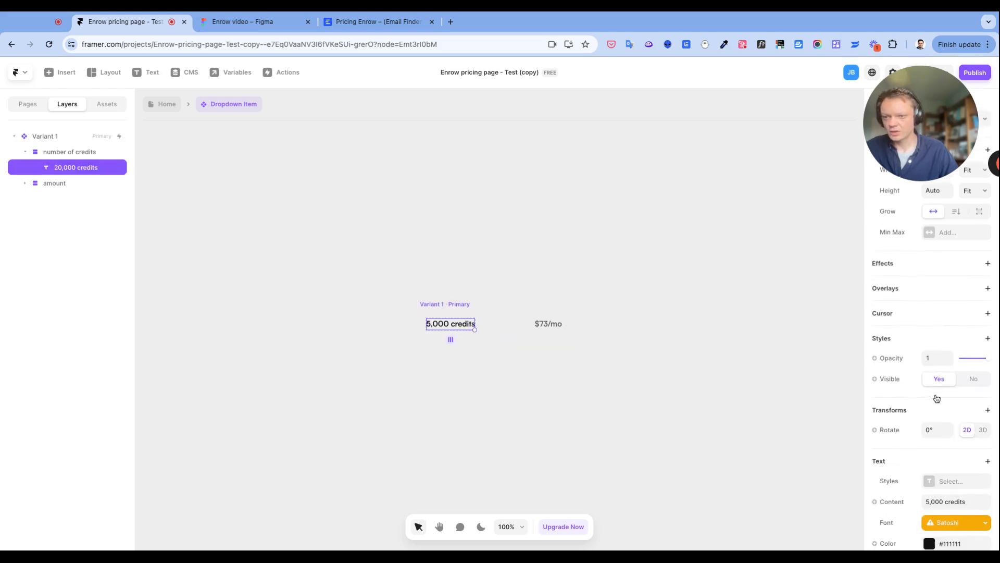
{"action": "scroll", "coordinate": [937, 399], "scroll_direction": "down", "scroll_amount": 2}
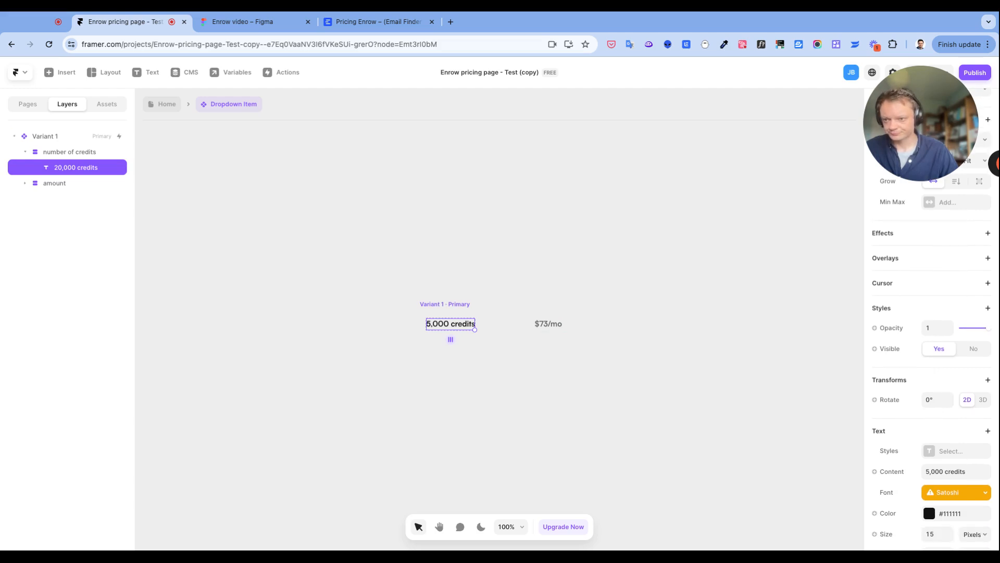
{"action": "scroll", "coordinate": [937, 399], "scroll_direction": "down", "scroll_amount": 1}
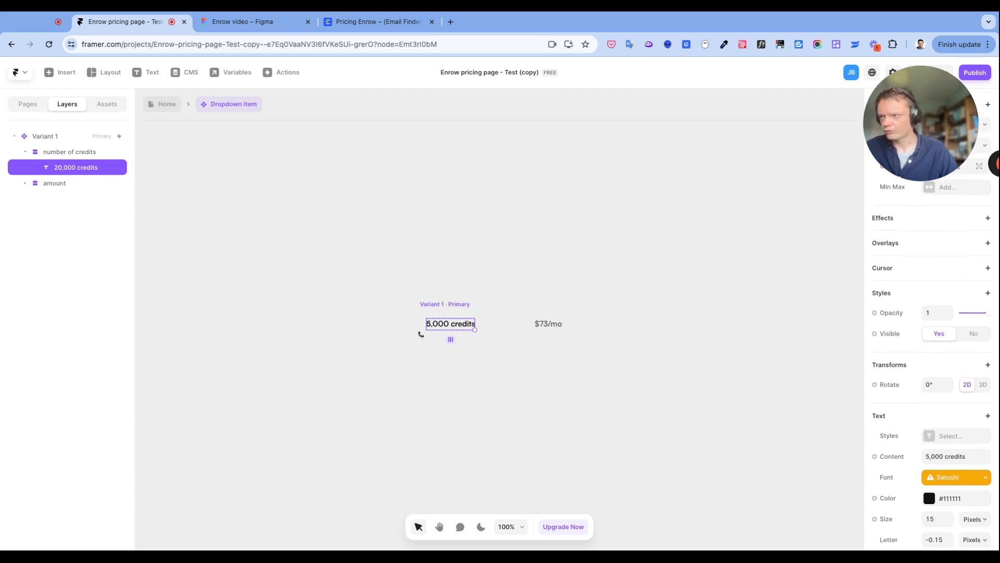
{"action": "left_click", "coordinate": [447, 302]}
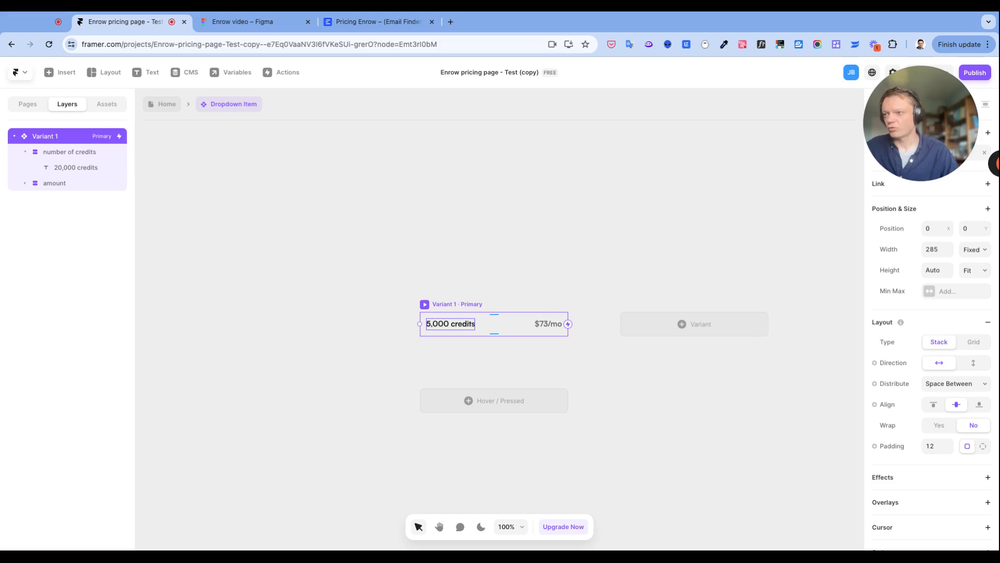
{"action": "left_click", "coordinate": [451, 324]}
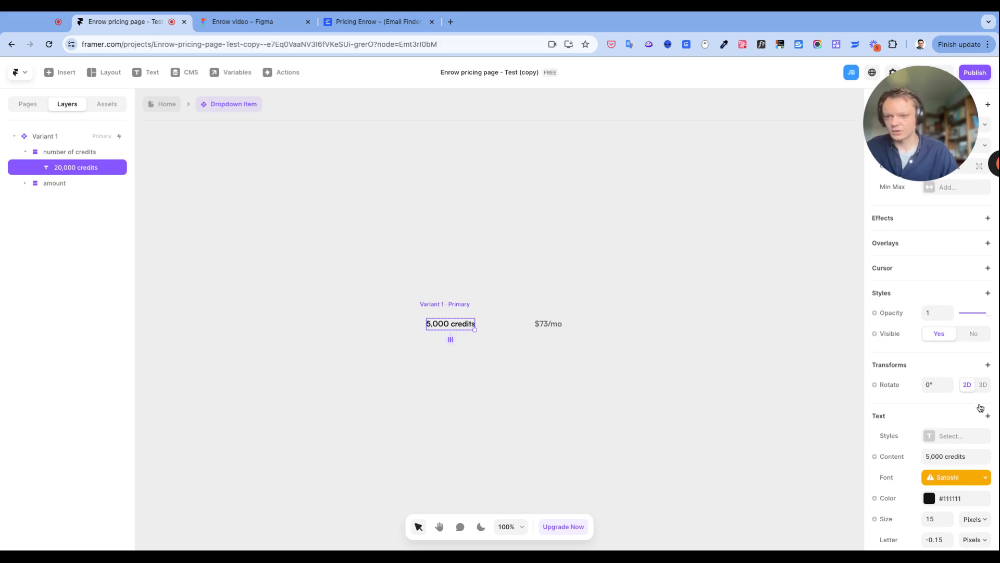
{"action": "left_click", "coordinate": [882, 460]}
{"action": "mouse_move", "coordinate": [901, 473]}
{"action": "left_click", "coordinate": [860, 476]}
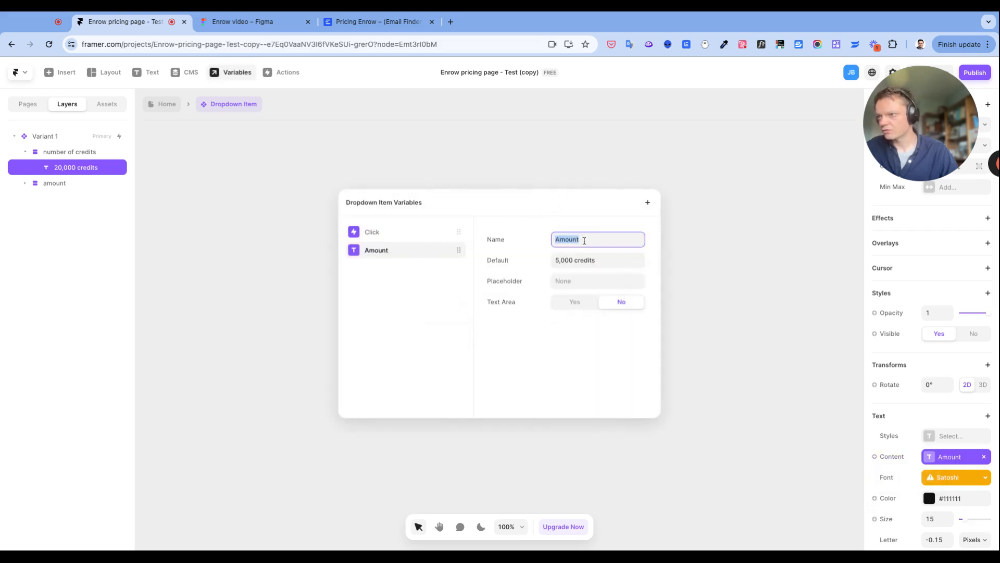
{"action": "type", "text": "Number of credits"}
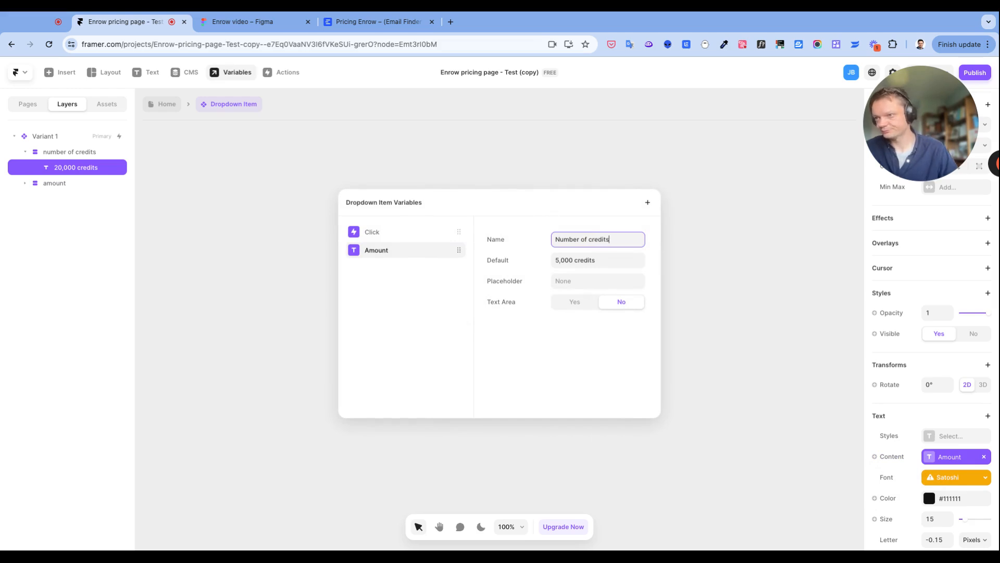
- Set the Number of credits variable's default to 2,000 credits and enable its text area option
{"action": "left_click", "coordinate": [560, 262]}
{"action": "left_click", "coordinate": [560, 262]}
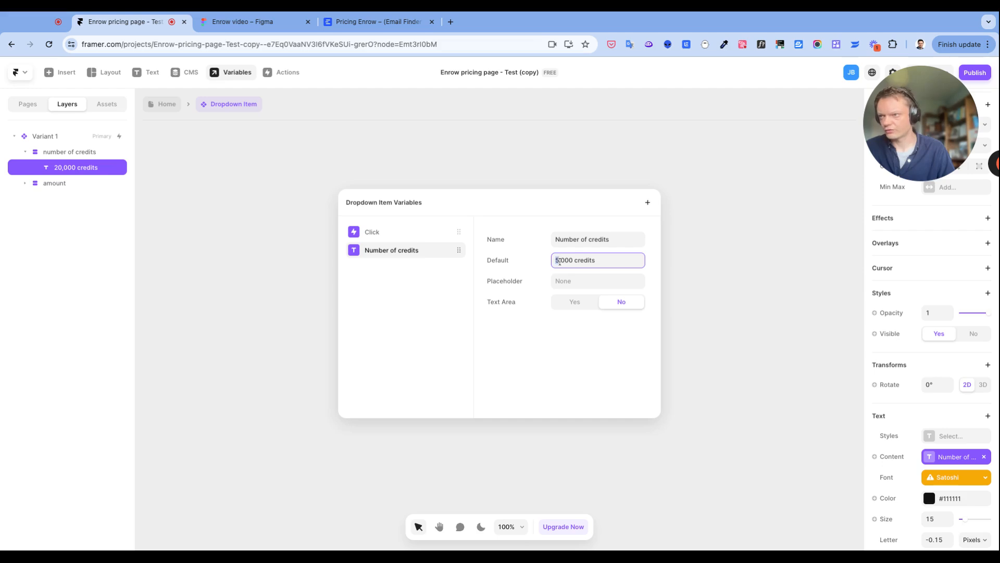
{"action": "type", "text": "2"}
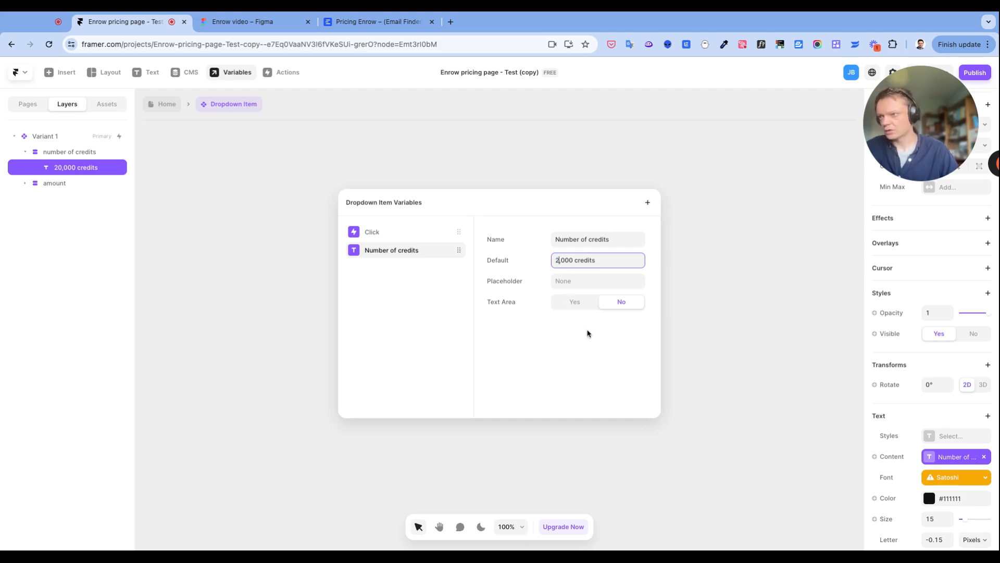
{"action": "left_click", "coordinate": [575, 302]}
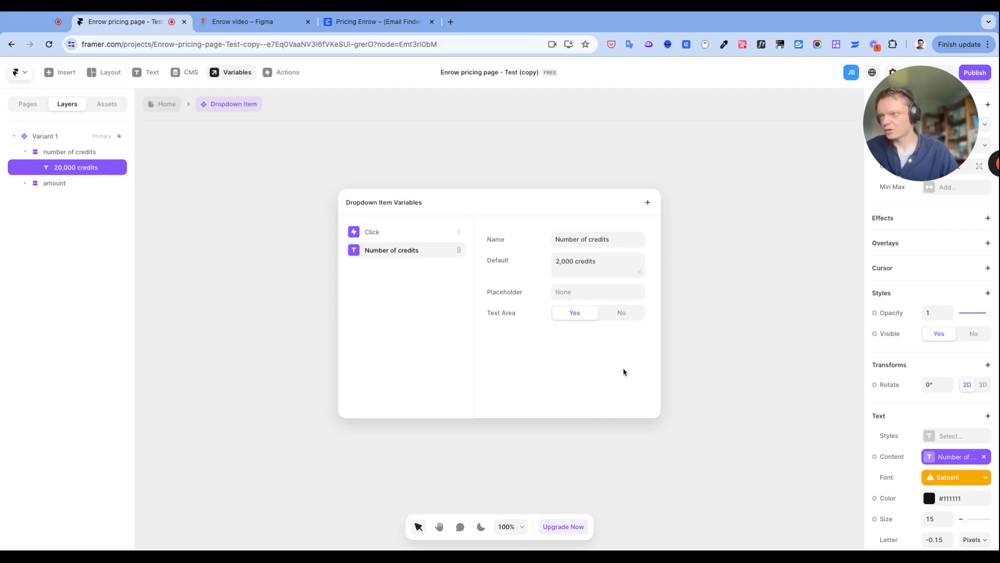
{"action": "left_click", "coordinate": [735, 365]}
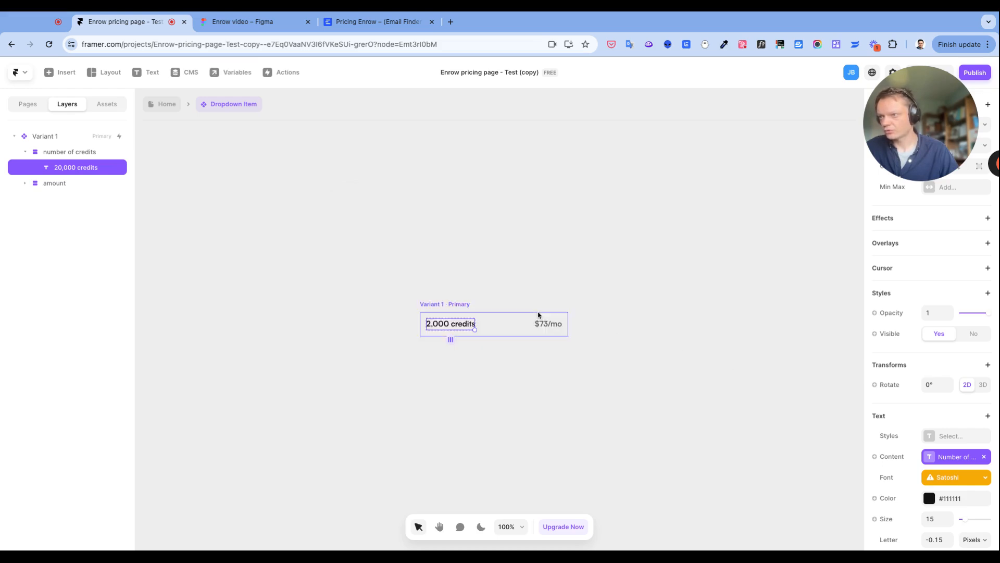
- Create a plain text variable named Amount for the content of the component's price text
{"action": "left_click", "coordinate": [558, 326]}
{"action": "scroll", "coordinate": [965, 420], "scroll_direction": "down", "scroll_amount": 3}
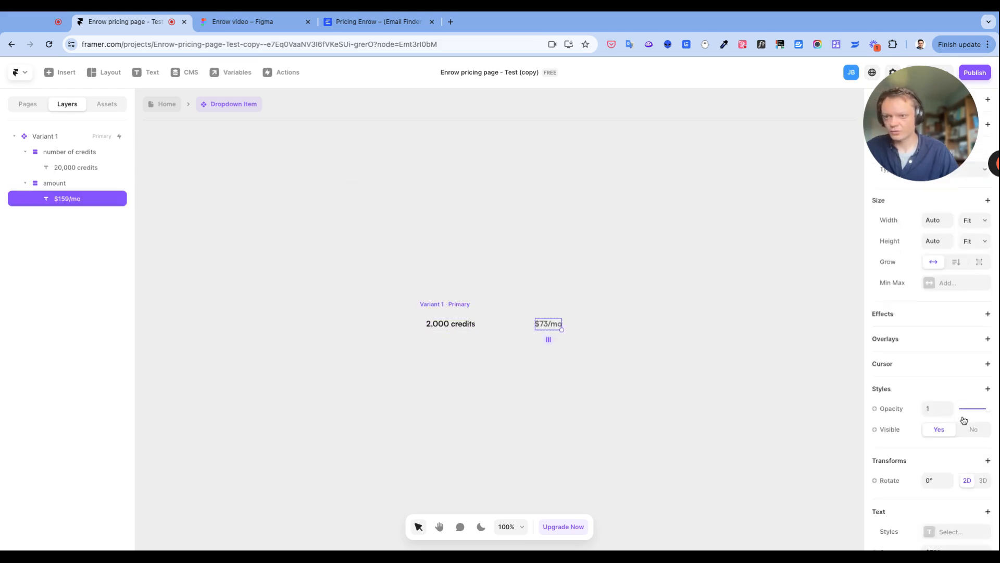
{"action": "scroll", "coordinate": [964, 420], "scroll_direction": "down", "scroll_amount": 2}
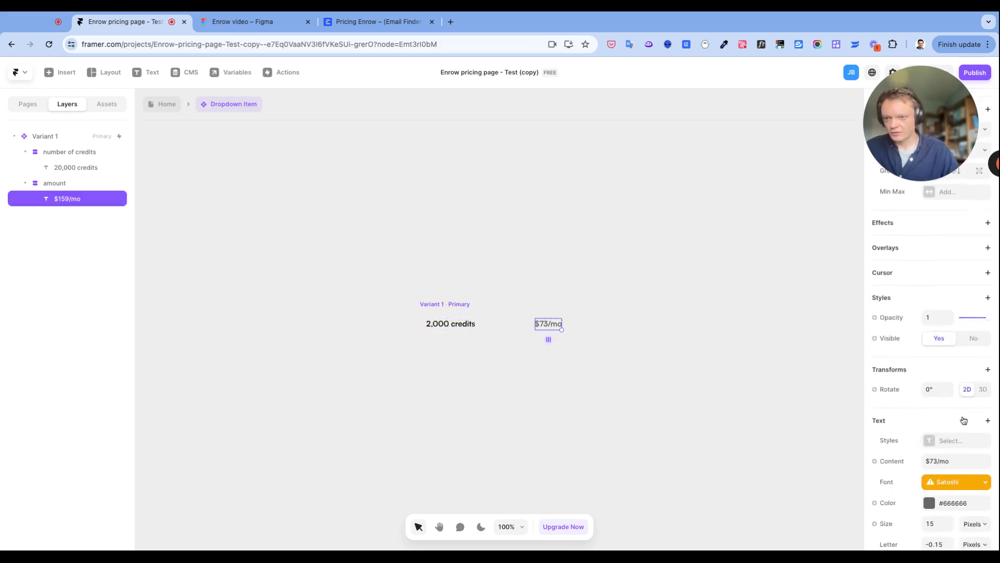
{"action": "left_click", "coordinate": [899, 454]}
{"action": "mouse_move", "coordinate": [897, 471]}
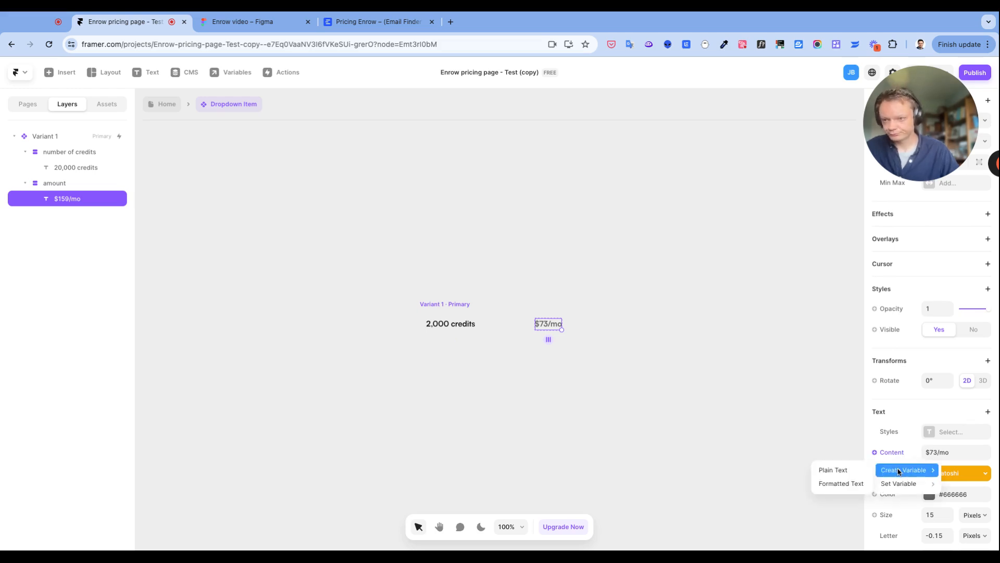
{"action": "left_click", "coordinate": [845, 470]}
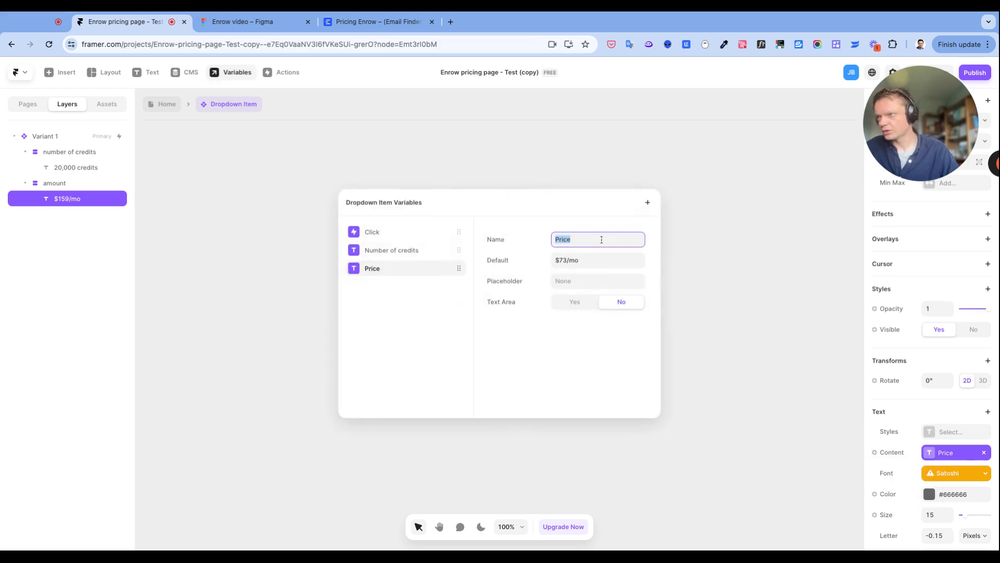
{"action": "type", "text": "Amount"}
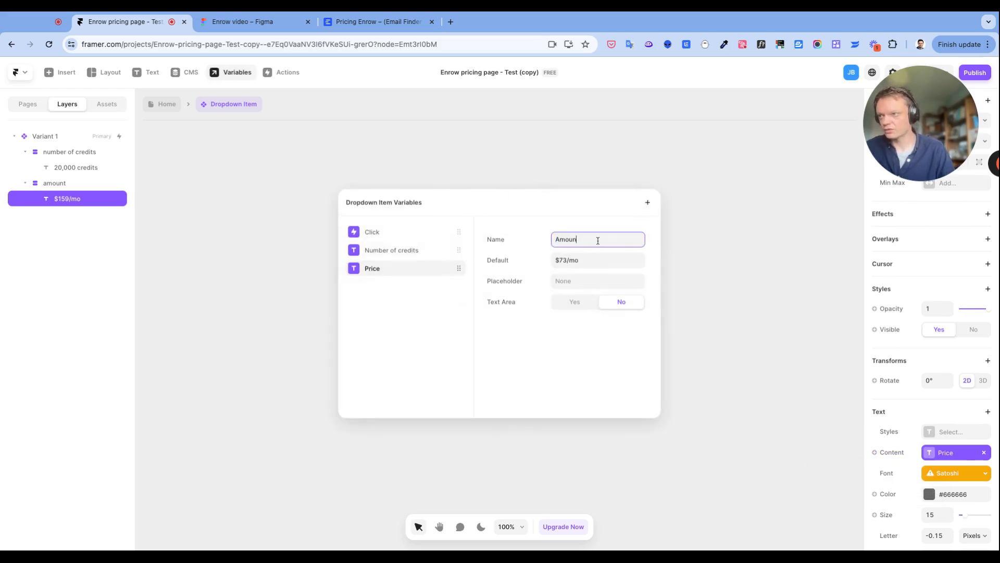
- Enable the text area option for the Amount variable and set its default to $43/mo
{"action": "left_click", "coordinate": [577, 307]}
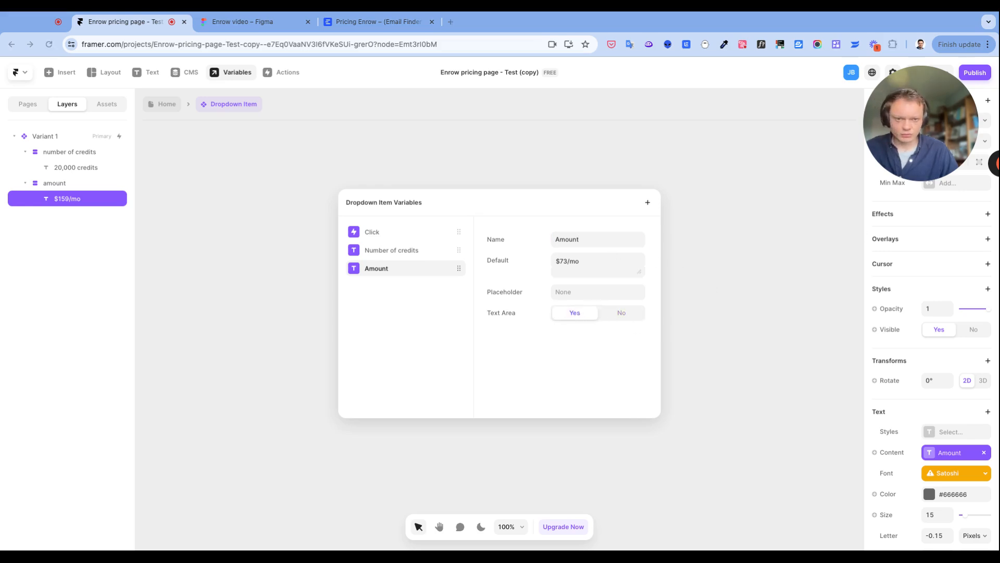
{"action": "left_click", "coordinate": [570, 262]}
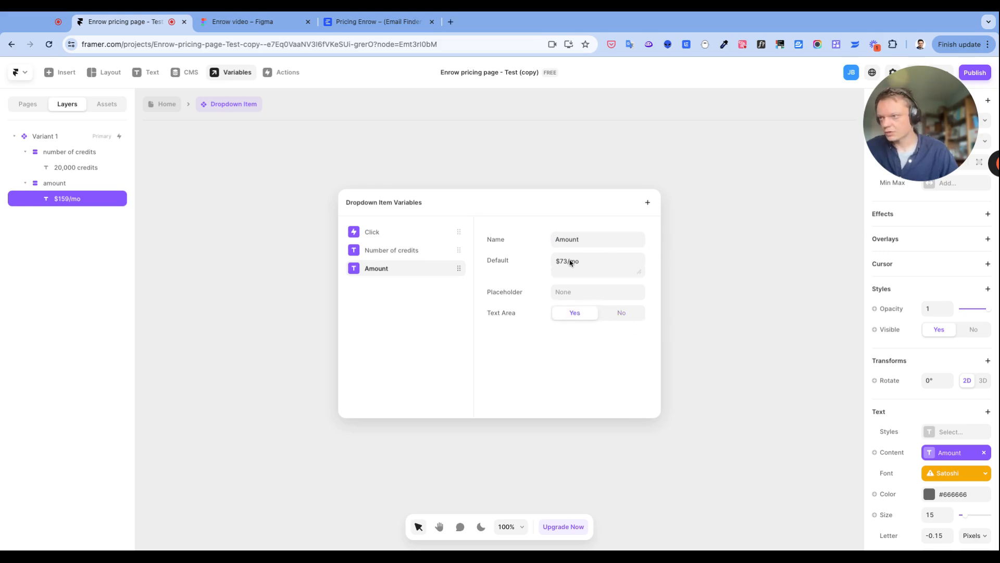
{"action": "left_click", "coordinate": [564, 260]}
{"action": "key", "text": "Left"}
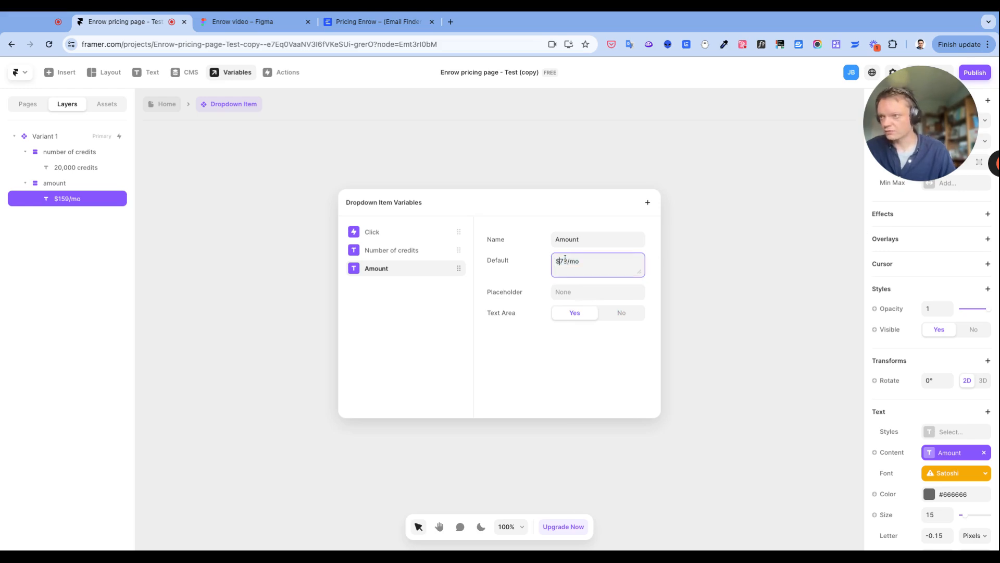
{"action": "type", "text": "4"}
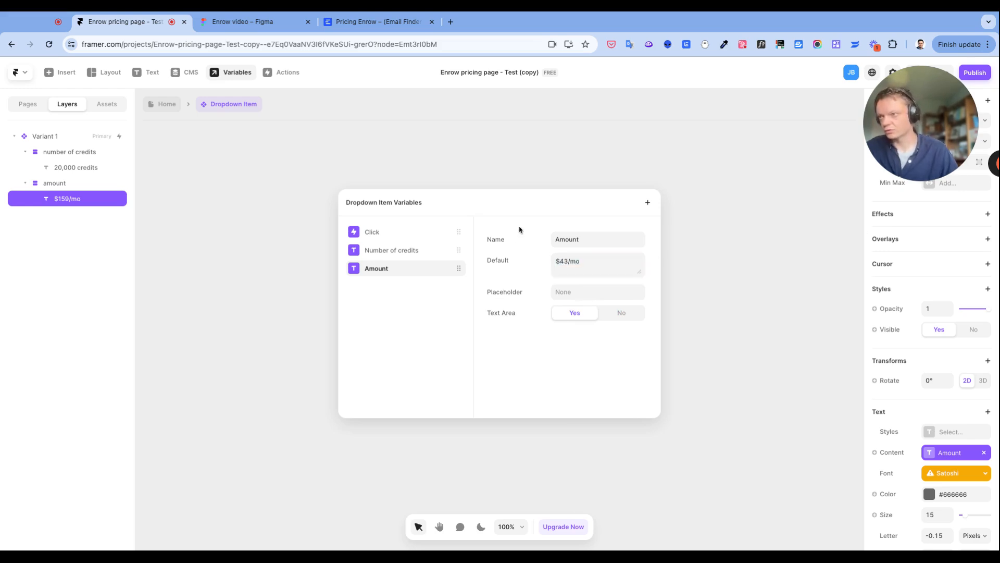
{"action": "left_click", "coordinate": [745, 233]}
- Add a Hover state to the primary variant of the Dropdown Item component
{"action": "left_click", "coordinate": [460, 305]}
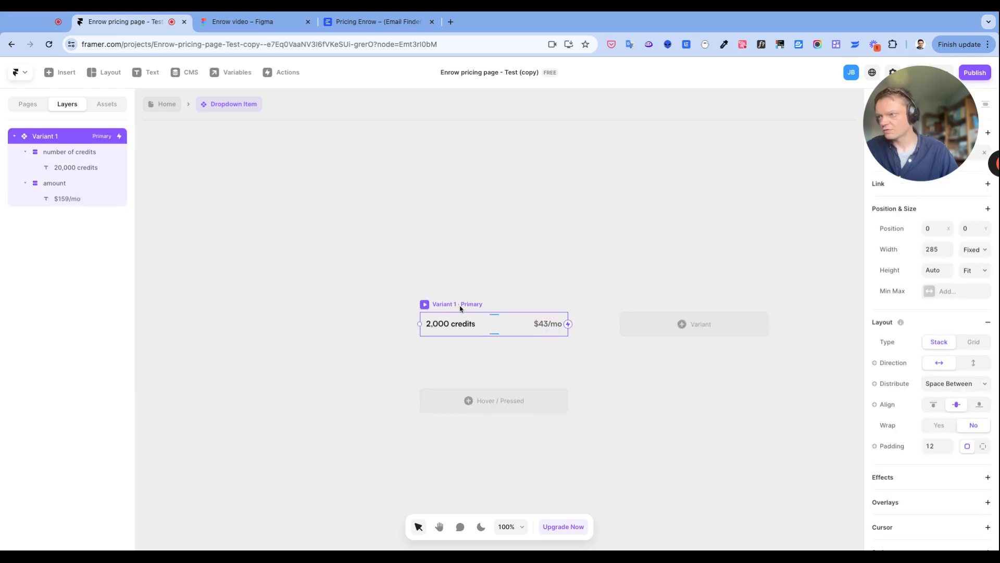
{"action": "scroll", "coordinate": [630, 294], "scroll_direction": "down", "scroll_amount": 2}
{"action": "scroll", "coordinate": [630, 294], "scroll_direction": "up", "scroll_amount": 1}
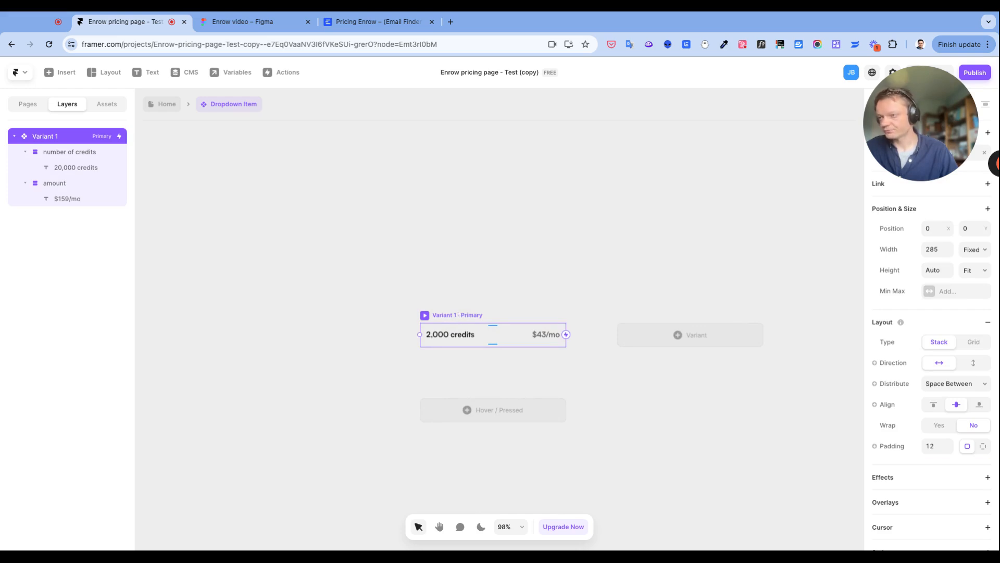
{"action": "left_click", "coordinate": [491, 412]}
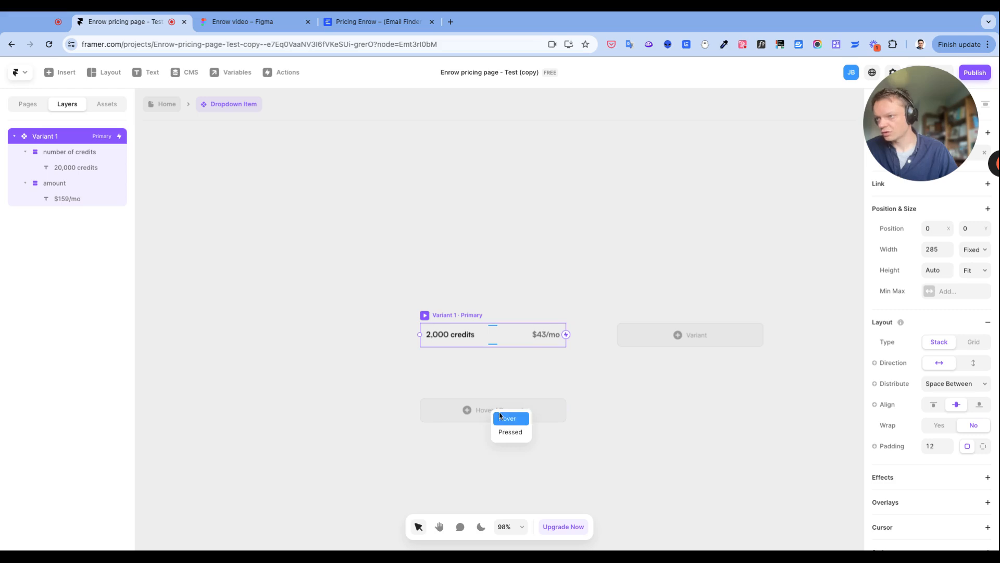
{"action": "left_click", "coordinate": [510, 419]}
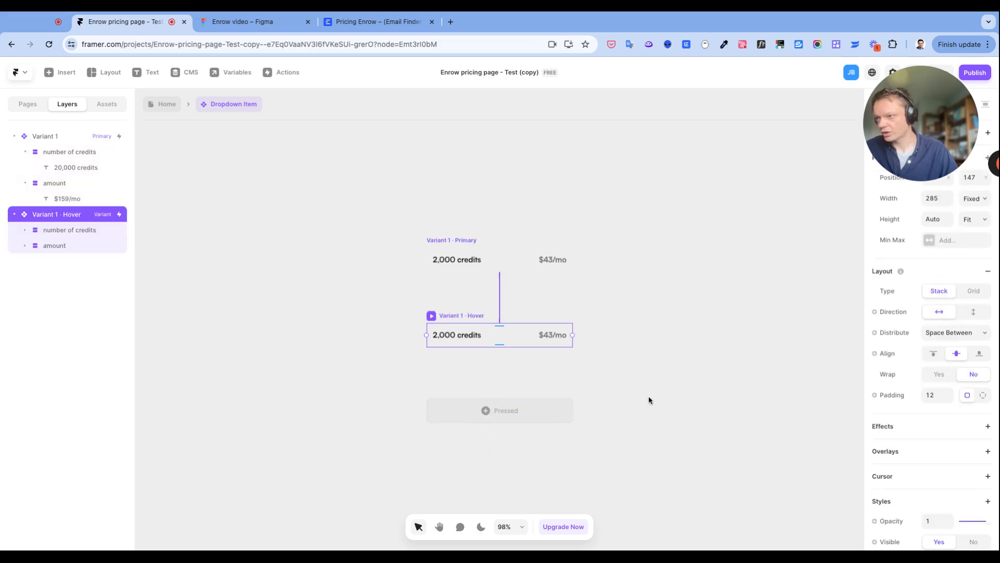
{"action": "scroll", "coordinate": [943, 417], "scroll_direction": "down", "scroll_amount": 3}
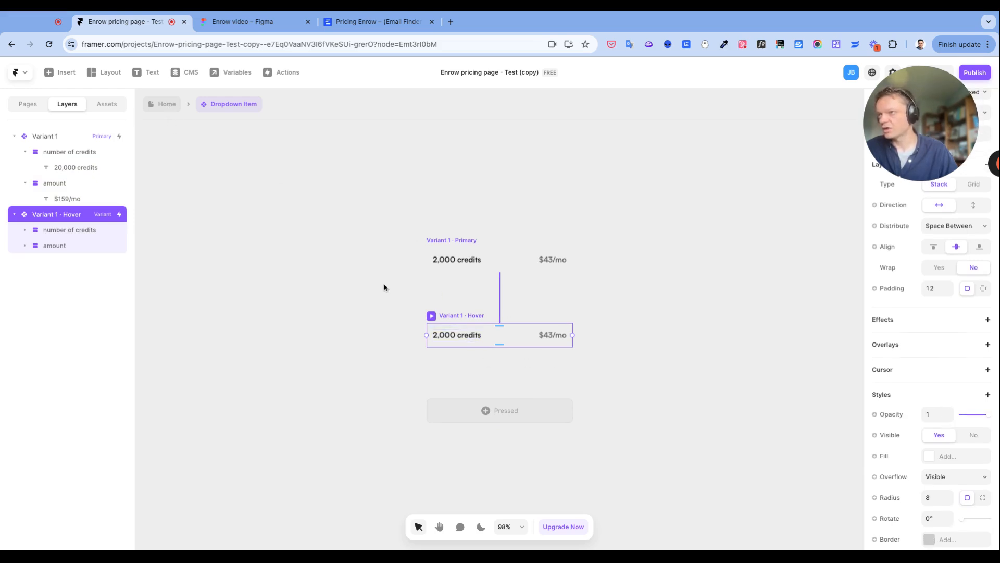
- Return to the Home page and copy the style of the highlighted first 2,000 credits row in the dropdown
{"action": "left_click", "coordinate": [162, 106]}
{"action": "left_click", "coordinate": [585, 188]}
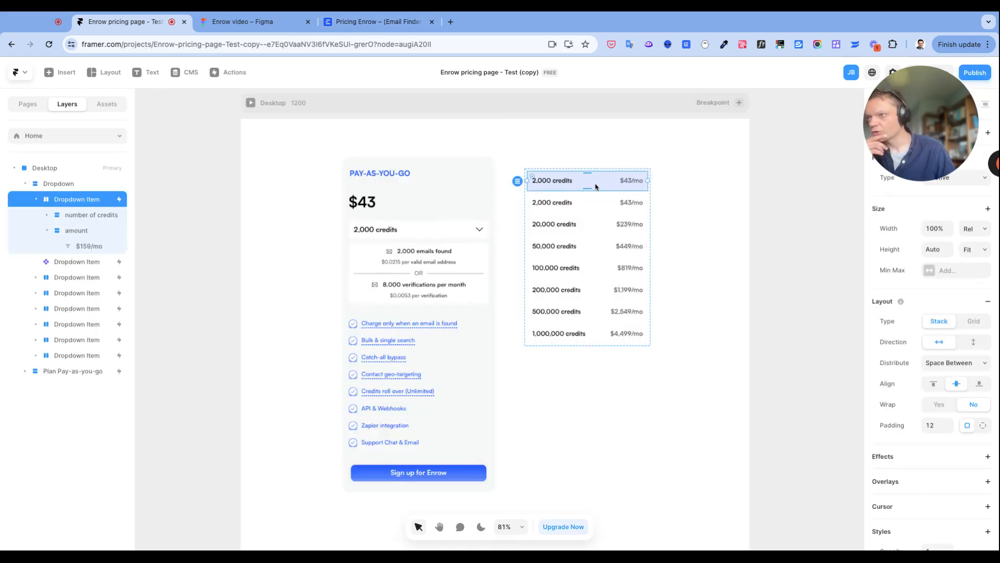
{"action": "right_click", "coordinate": [597, 183]}
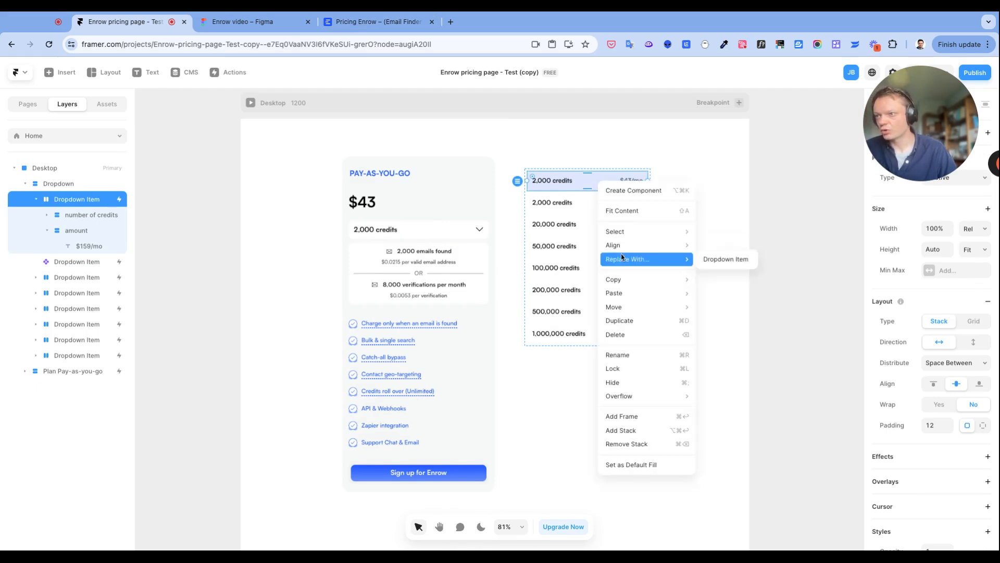
{"action": "mouse_move", "coordinate": [621, 283]}
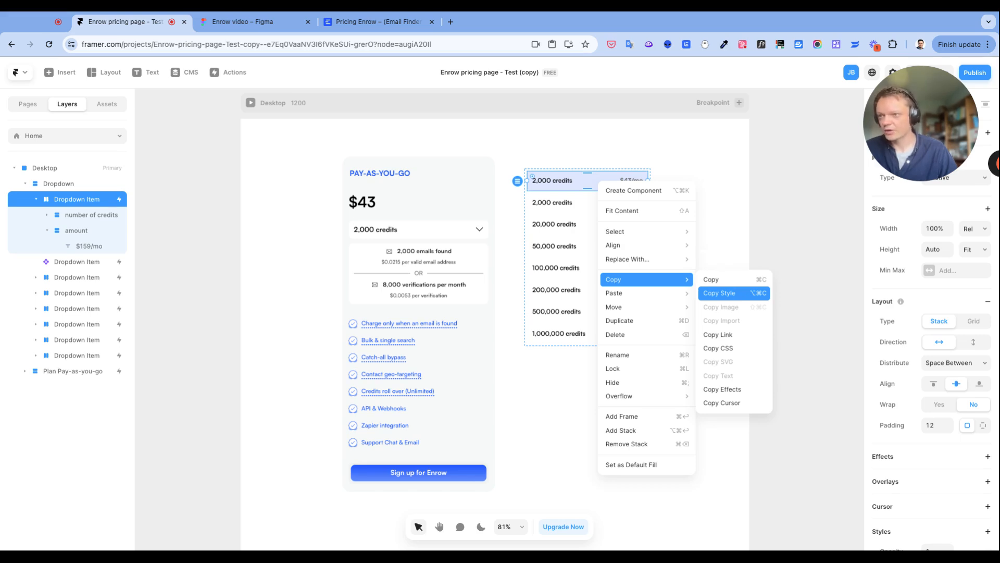
{"action": "left_click", "coordinate": [724, 293]}
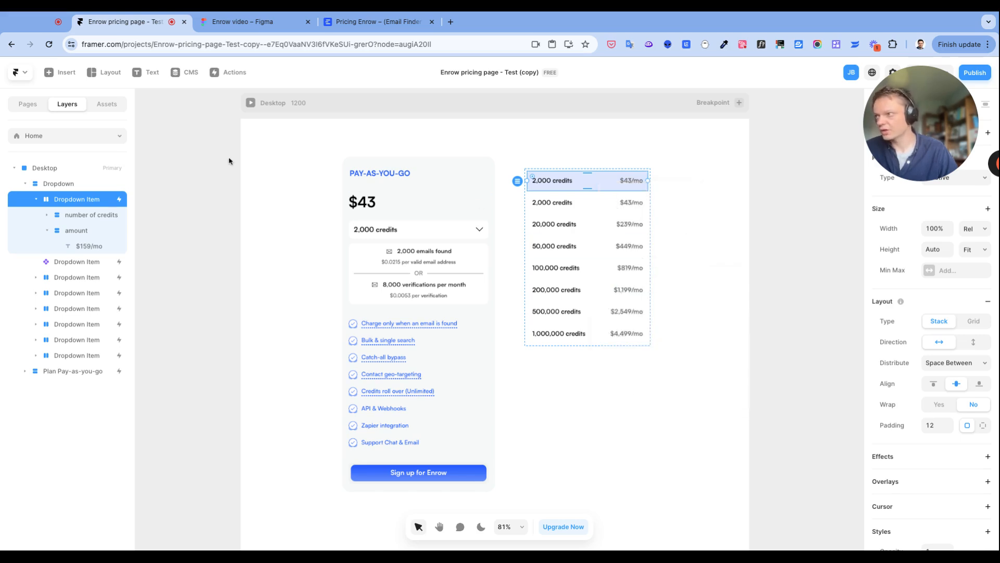
- Open the Dropdown Item component and paste the copied row style onto its Hover variant
{"action": "left_click", "coordinate": [118, 106]}
{"action": "left_click", "coordinate": [72, 170]}
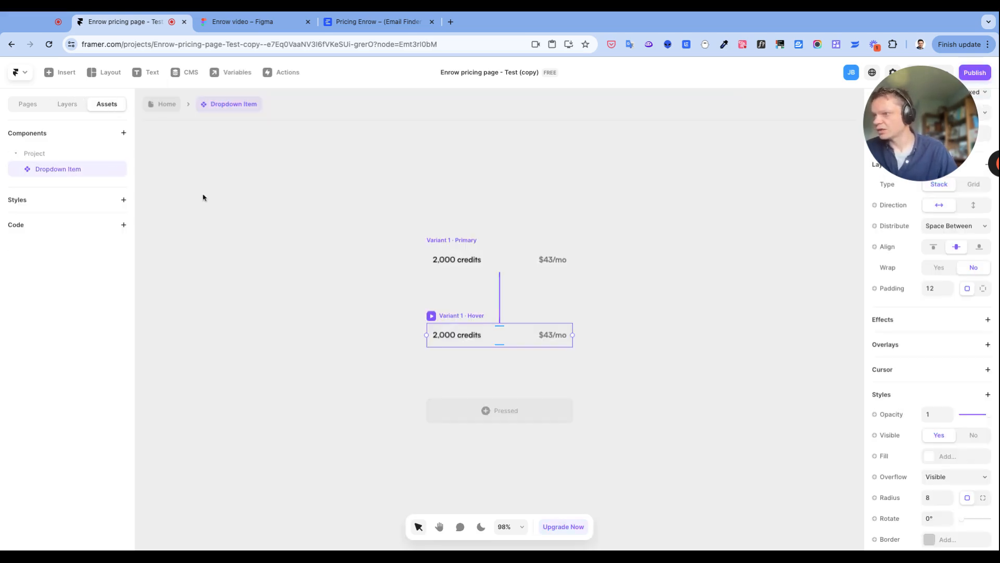
{"action": "right_click", "coordinate": [479, 319]}
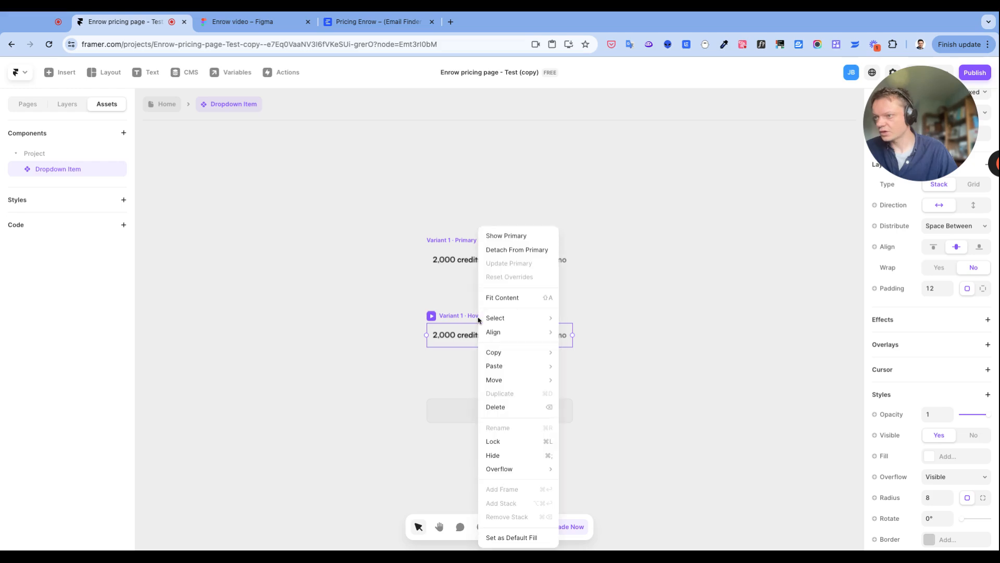
{"action": "mouse_move", "coordinate": [511, 365]}
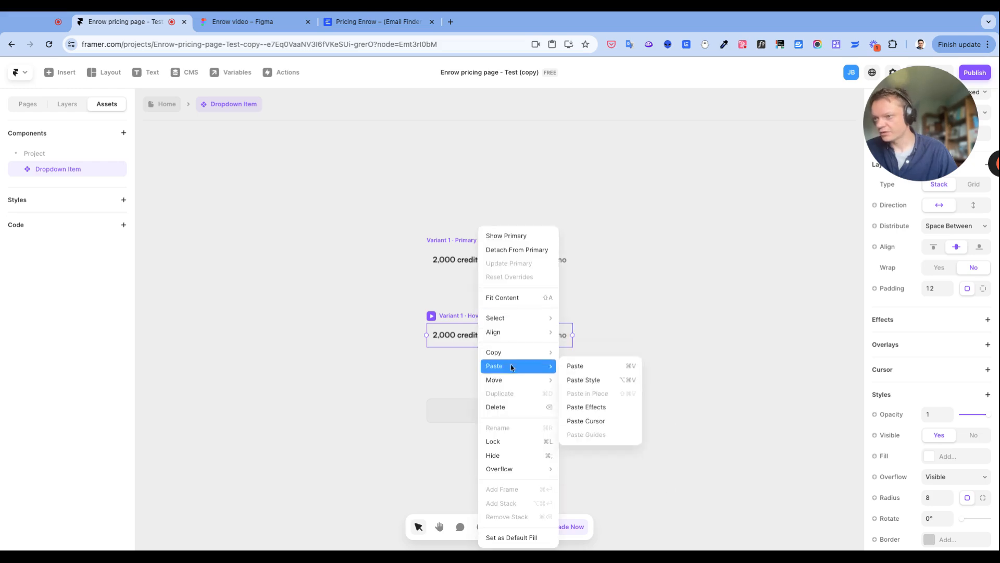
{"action": "left_click", "coordinate": [577, 380]}
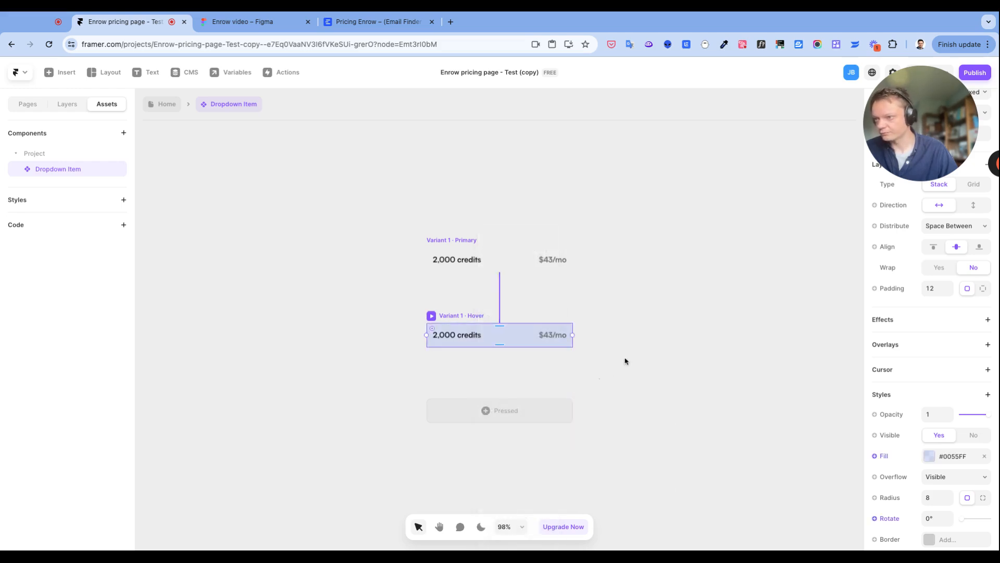
{"action": "left_click", "coordinate": [689, 343]}
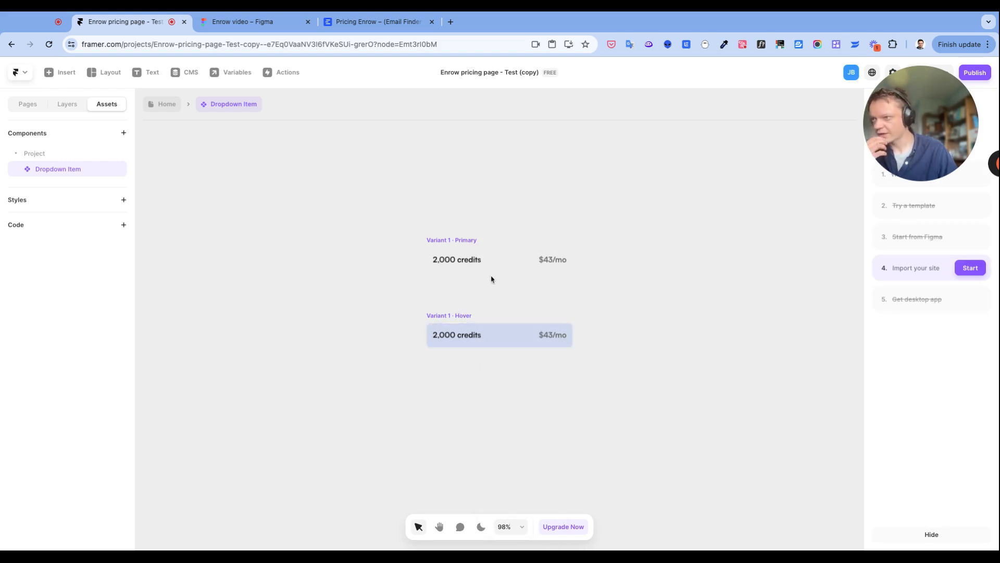
- Return to the Home page and examine the component properties of the second dropdown row against the highlighted first row
{"action": "left_click", "coordinate": [172, 106]}
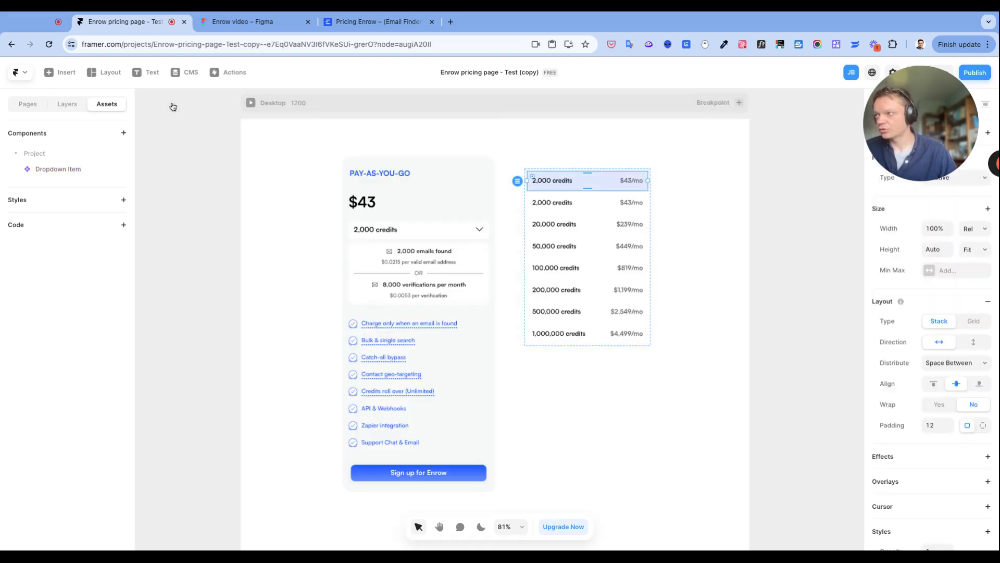
{"action": "left_click", "coordinate": [602, 202]}
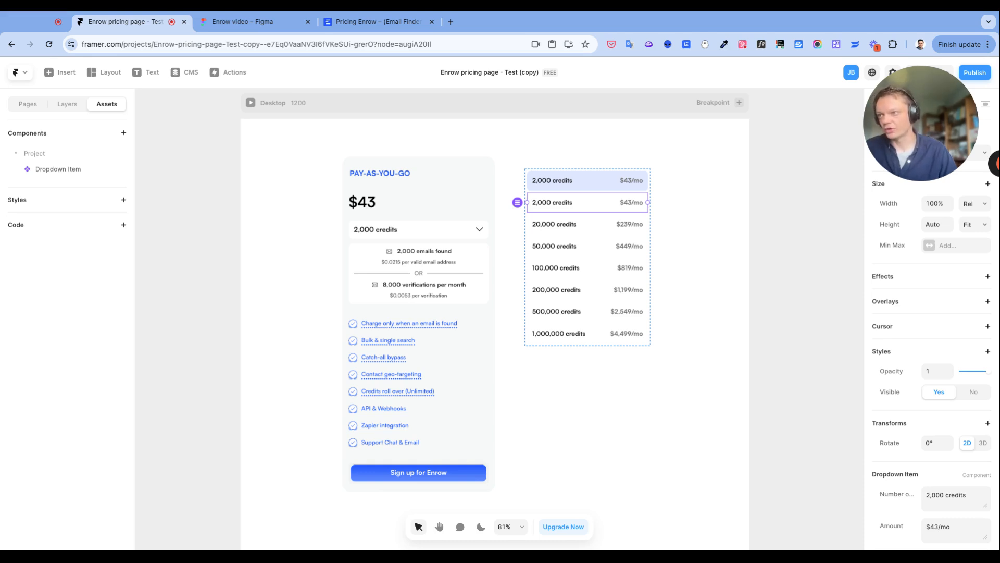
{"action": "scroll", "coordinate": [607, 208], "scroll_direction": "up", "scroll_amount": 3}
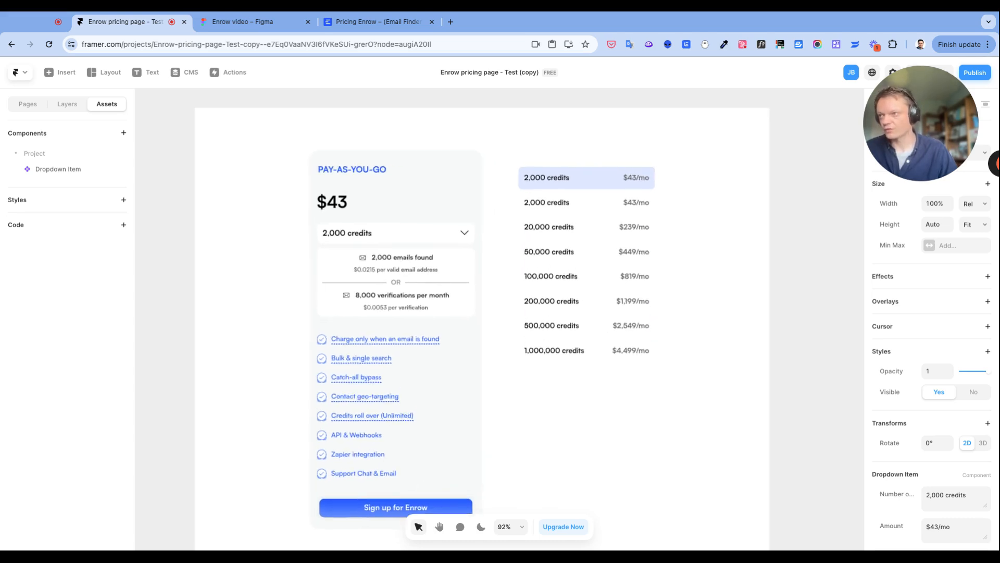
{"action": "left_click", "coordinate": [610, 202]}
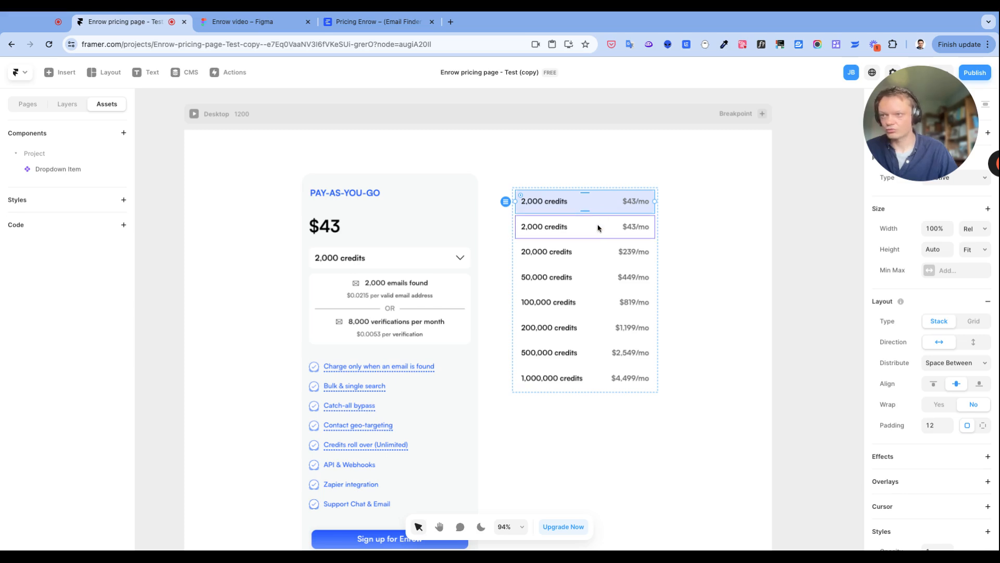
{"action": "left_click", "coordinate": [598, 228]}
{"action": "scroll", "coordinate": [876, 375], "scroll_direction": "down", "scroll_amount": 3}
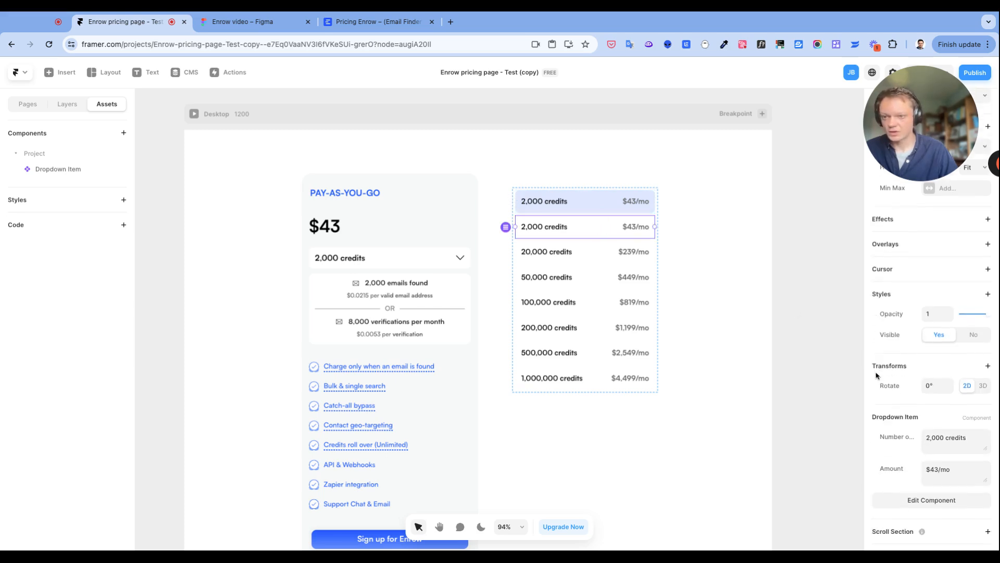
{"action": "scroll", "coordinate": [876, 375], "scroll_direction": "up", "scroll_amount": 3}
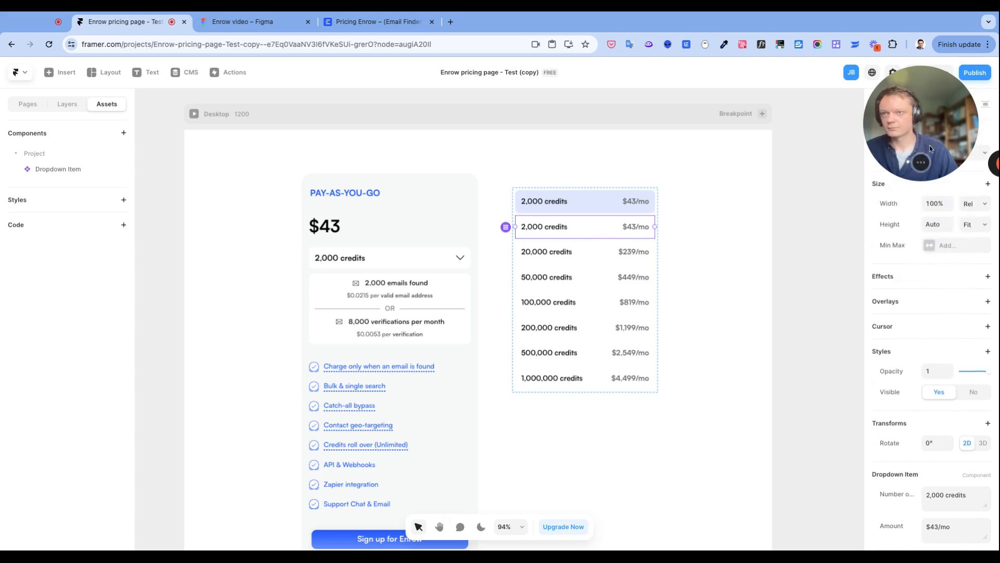
{"action": "left_click_drag", "start_coordinate": [929, 145], "coordinate": [763, 151]}
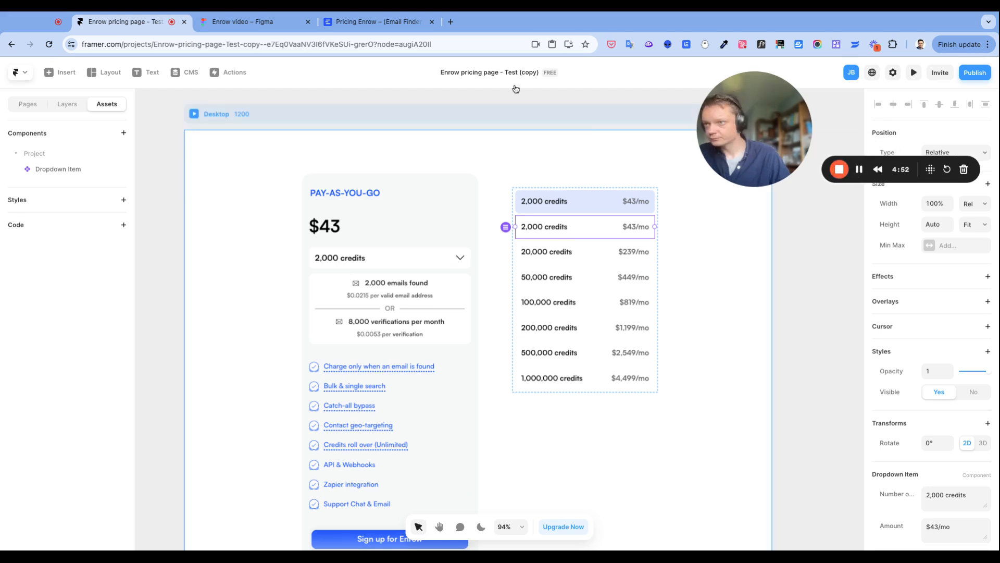
{"action": "scroll", "coordinate": [649, 282], "scroll_direction": "right", "scroll_amount": 1}
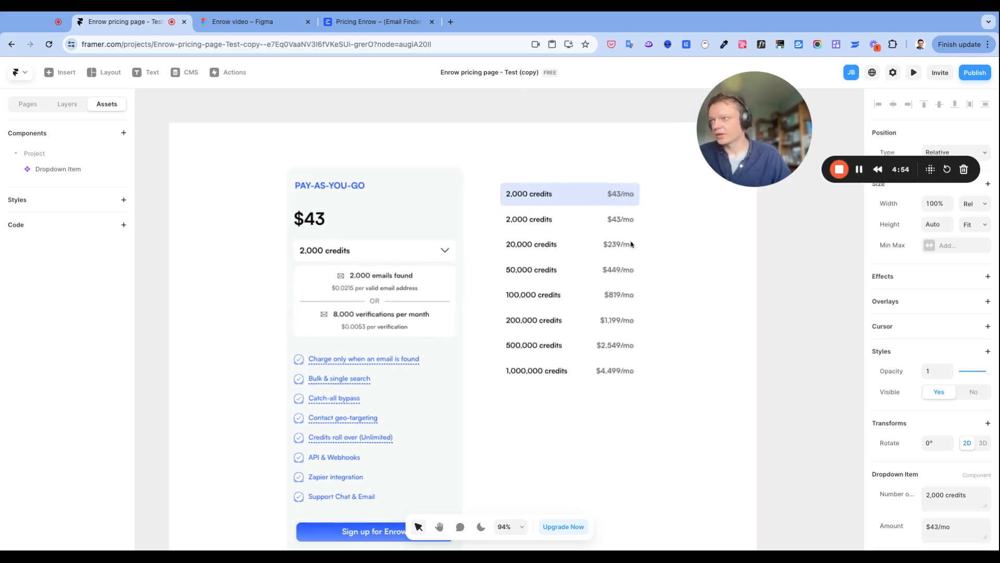
- Add a second variant beside the primary variant of the Dropdown Item component
{"action": "double_click", "coordinate": [62, 168]}
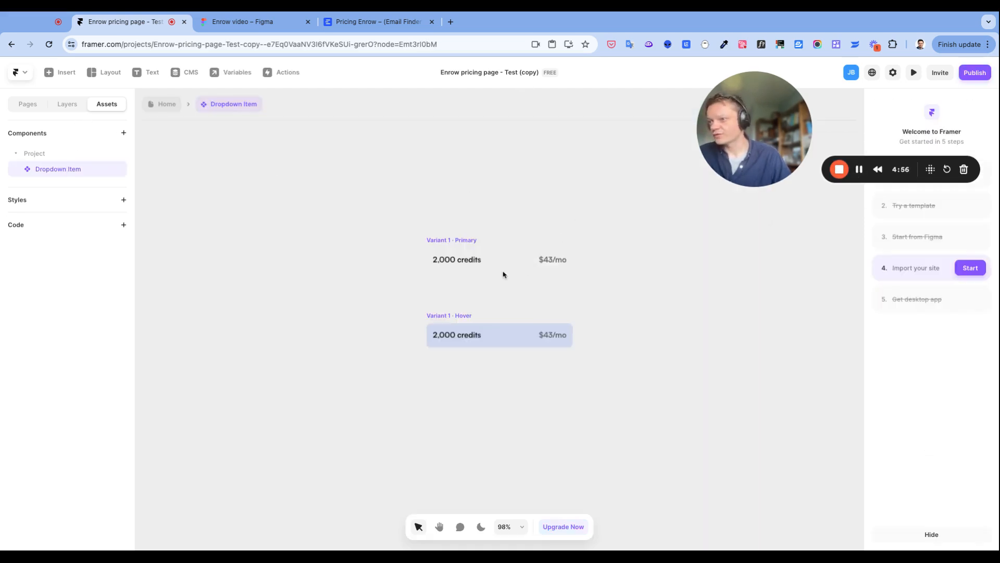
{"action": "scroll", "coordinate": [494, 297], "scroll_direction": "right", "scroll_amount": 2}
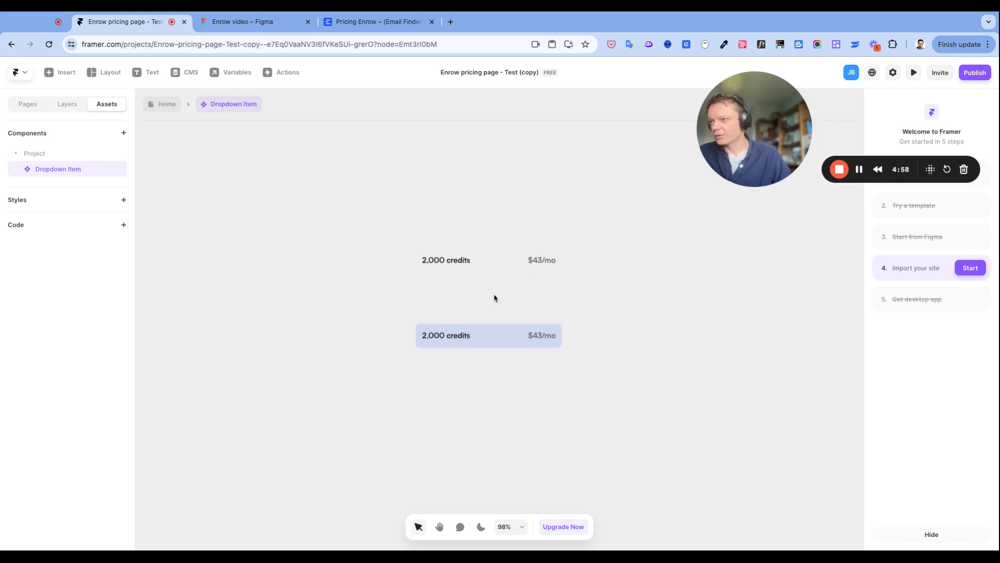
{"action": "left_click", "coordinate": [440, 265]}
{"action": "scroll", "coordinate": [442, 255], "scroll_direction": "right", "scroll_amount": 2}
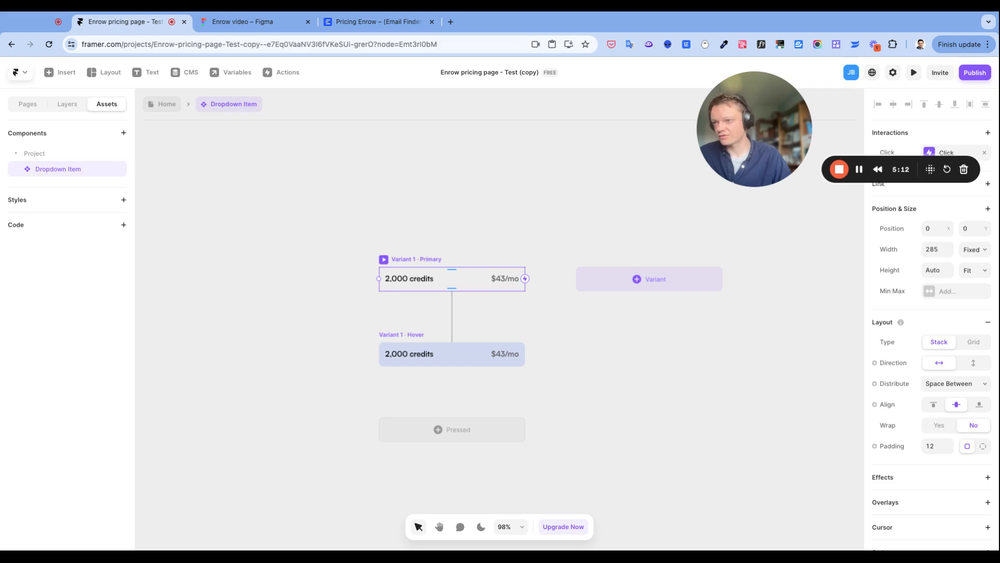
{"action": "left_click", "coordinate": [649, 279]}
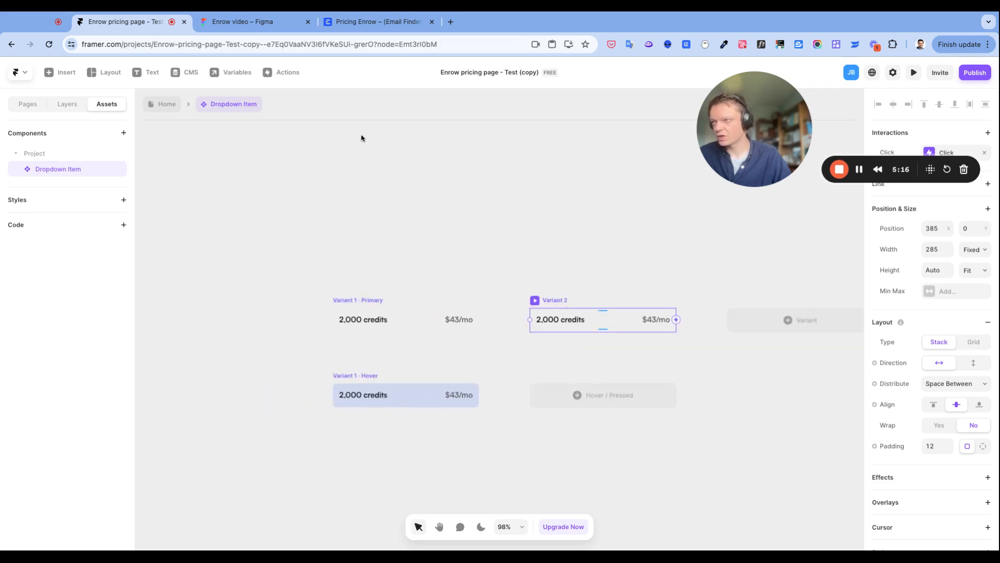
- Check how the Subscription credits dropdown on the live Enrow pricing page marks its selected row, choosing 2,000 credits, and return to Framer
{"action": "left_click", "coordinate": [376, 21]}
{"action": "left_click", "coordinate": [538, 231]}
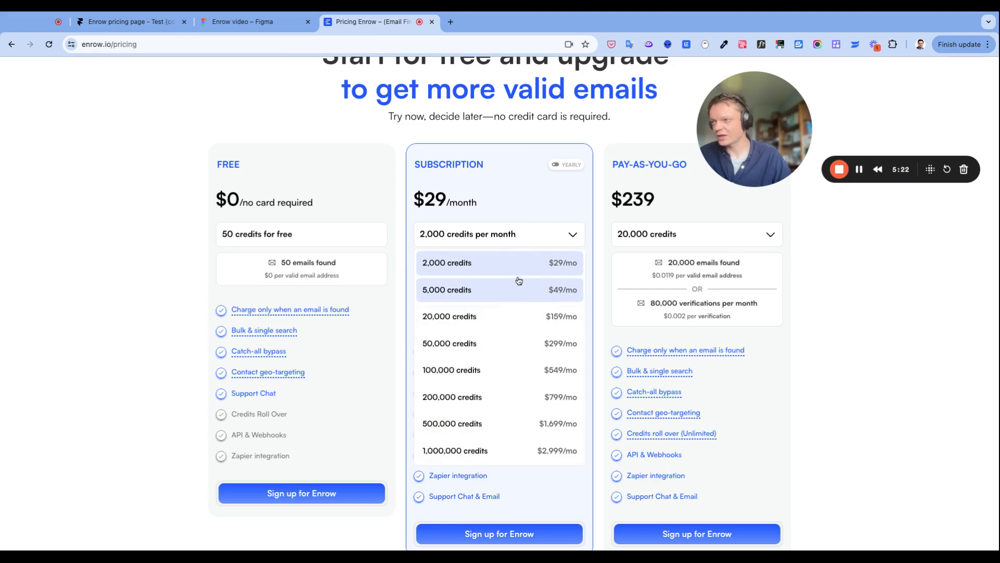
{"action": "left_click", "coordinate": [459, 264]}
{"action": "left_click", "coordinate": [117, 26]}
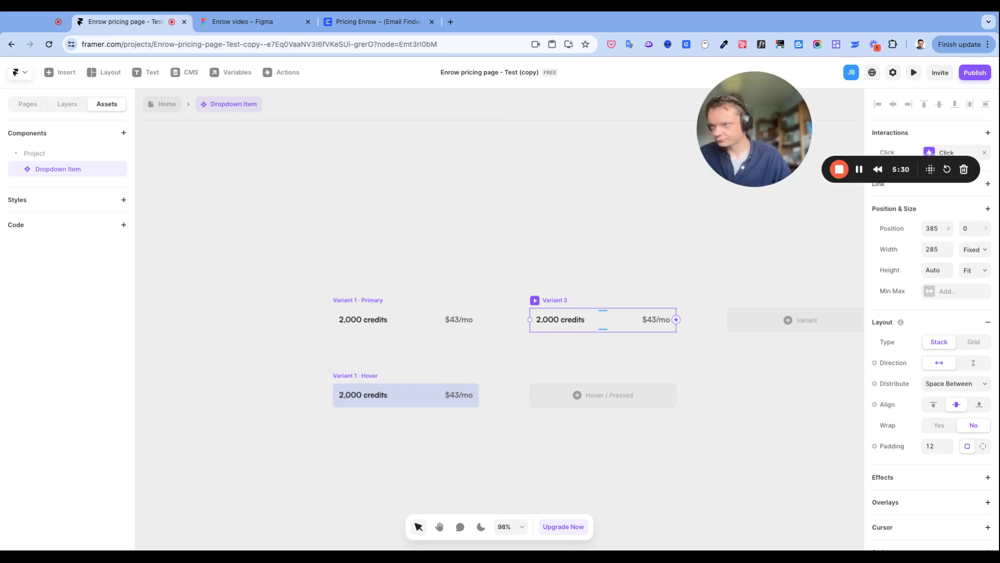
- Copy the style of the Hover variant and paste it onto Variant 2
{"action": "left_click", "coordinate": [372, 379]}
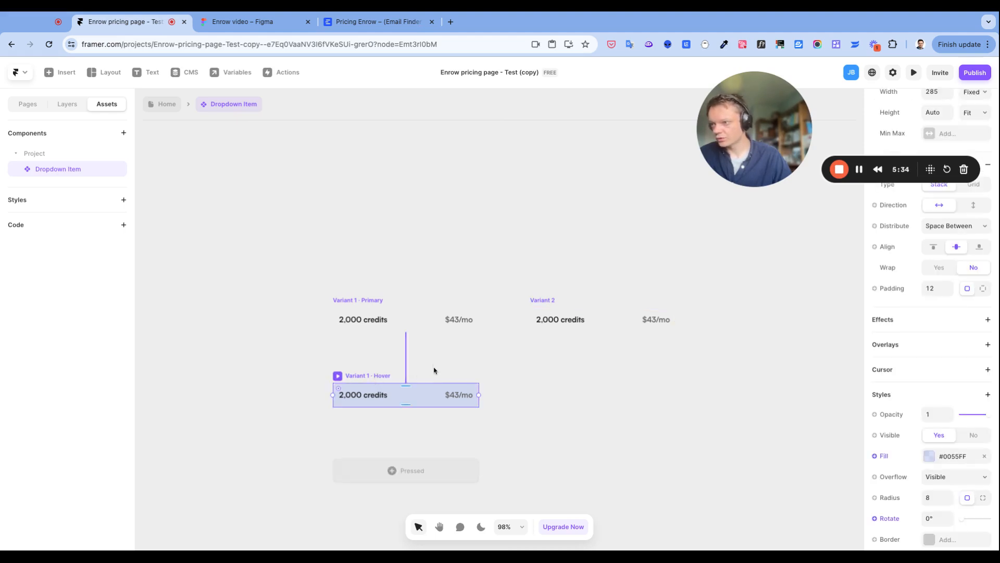
{"action": "right_click", "coordinate": [374, 382]}
{"action": "mouse_move", "coordinate": [421, 349]}
{"action": "left_click", "coordinate": [492, 365]}
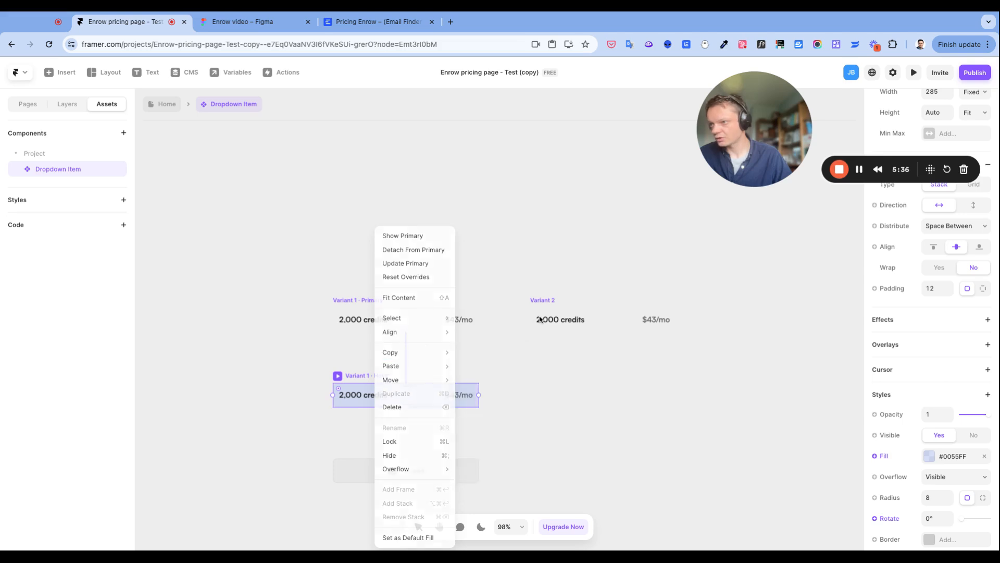
{"action": "right_click", "coordinate": [550, 320]}
{"action": "mouse_move", "coordinate": [576, 329]}
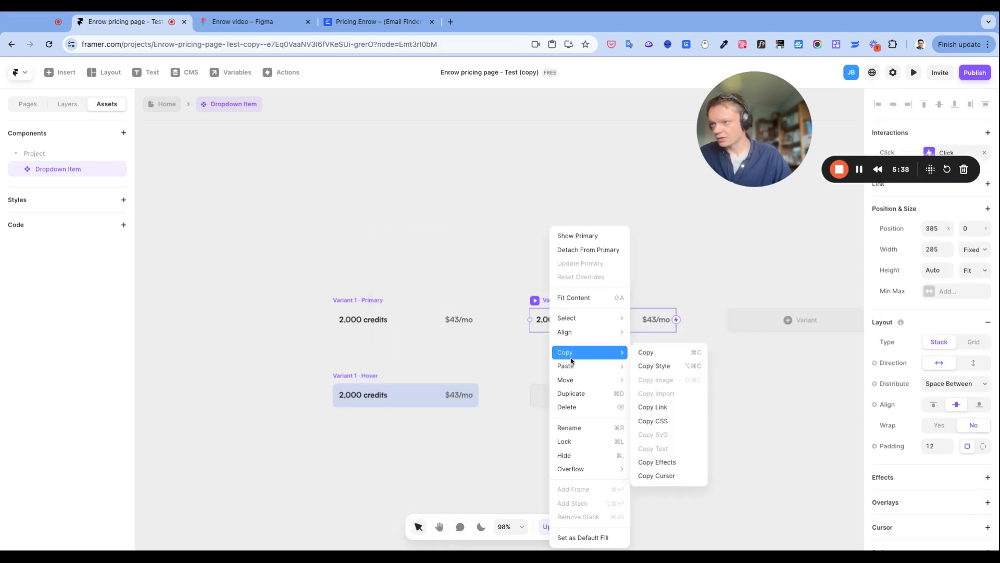
{"action": "mouse_move", "coordinate": [576, 366]}
{"action": "left_click", "coordinate": [652, 380]}
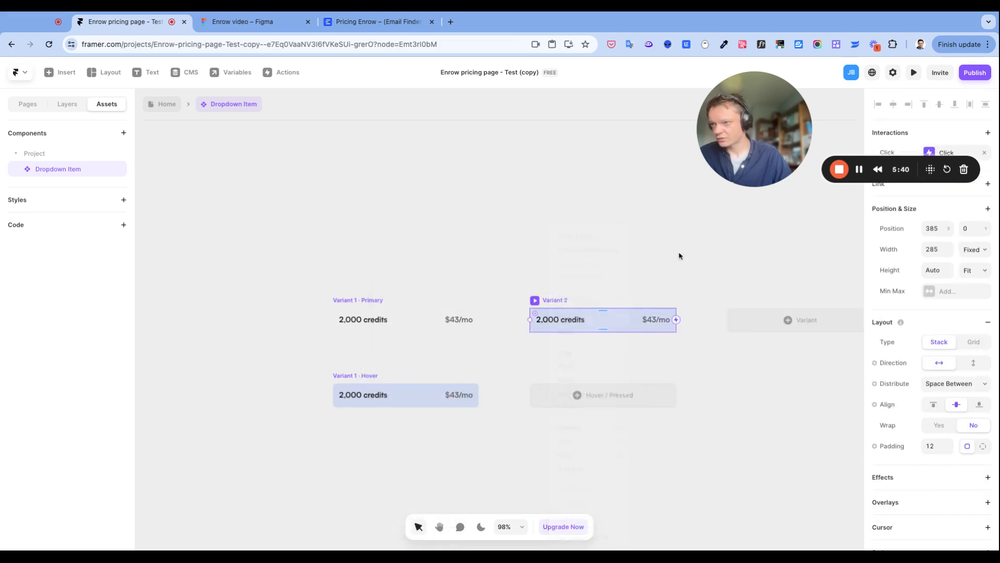
{"action": "left_click", "coordinate": [645, 249]}
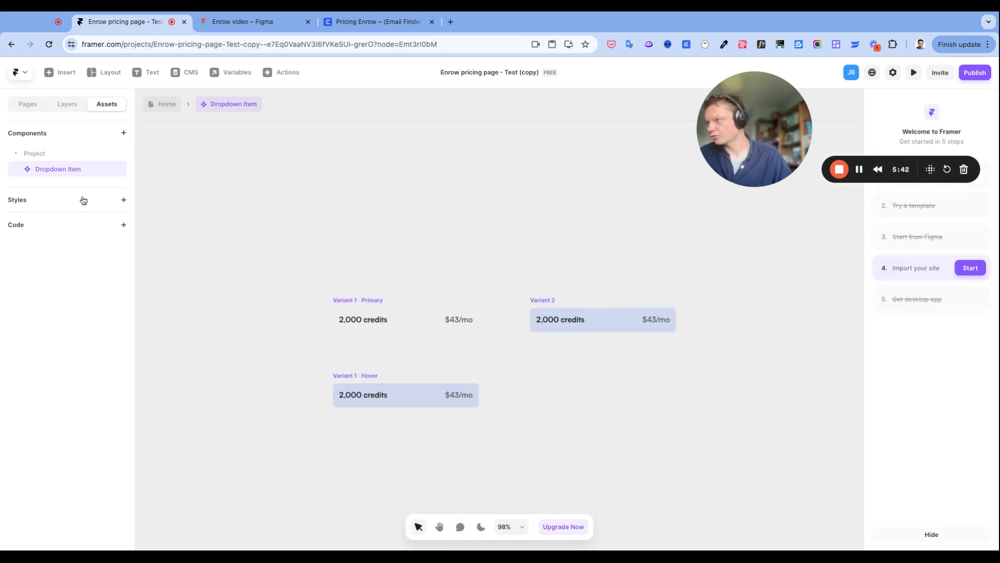
- Rename the primary variant, Variant 1, as "Dropdown item"
{"action": "left_click", "coordinate": [68, 109]}
{"action": "left_click", "coordinate": [57, 137]}
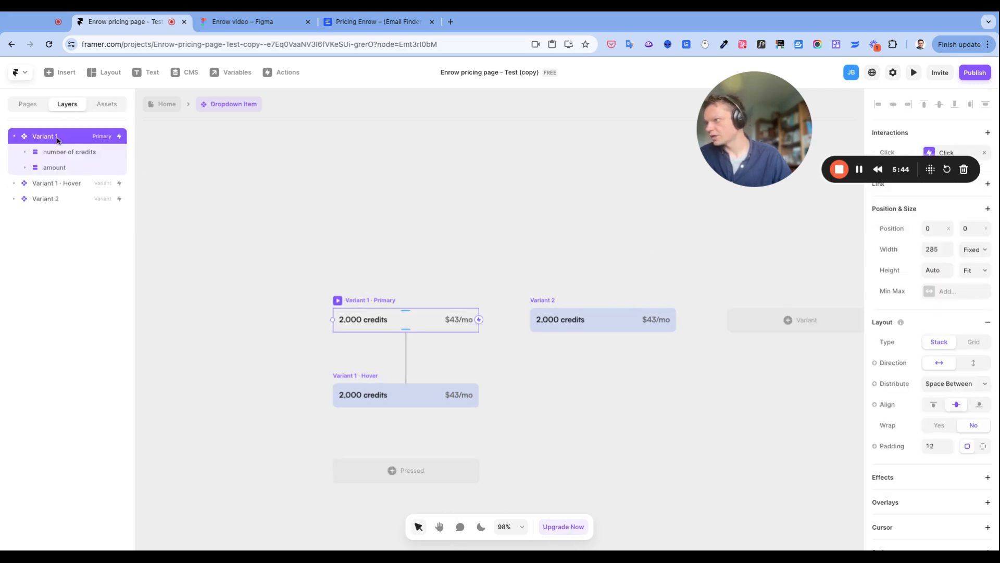
{"action": "double_click", "coordinate": [53, 137]}
{"action": "type", "text": "D"}
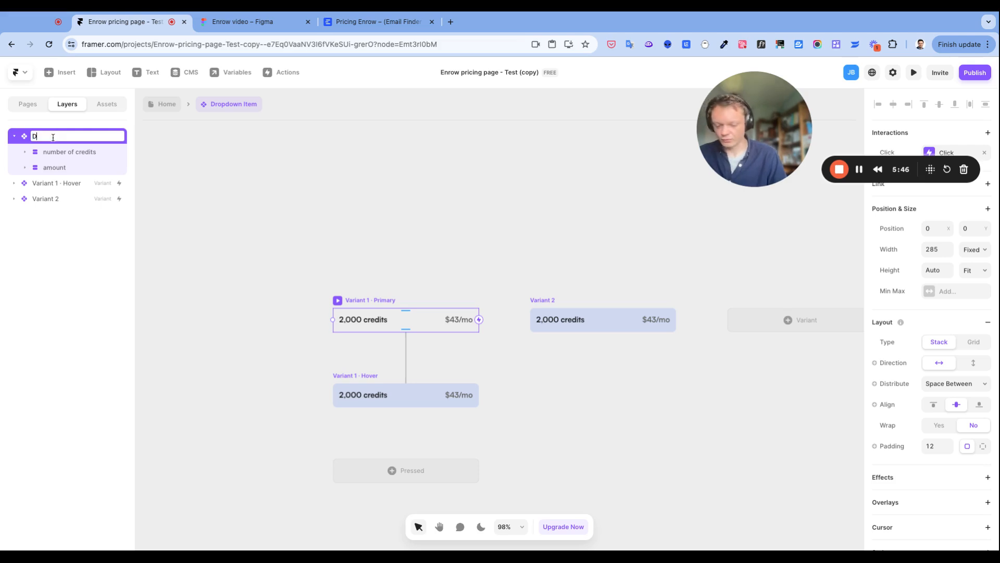
{"action": "type", "text": "ropdown item"}
{"action": "key", "text": "Return"}
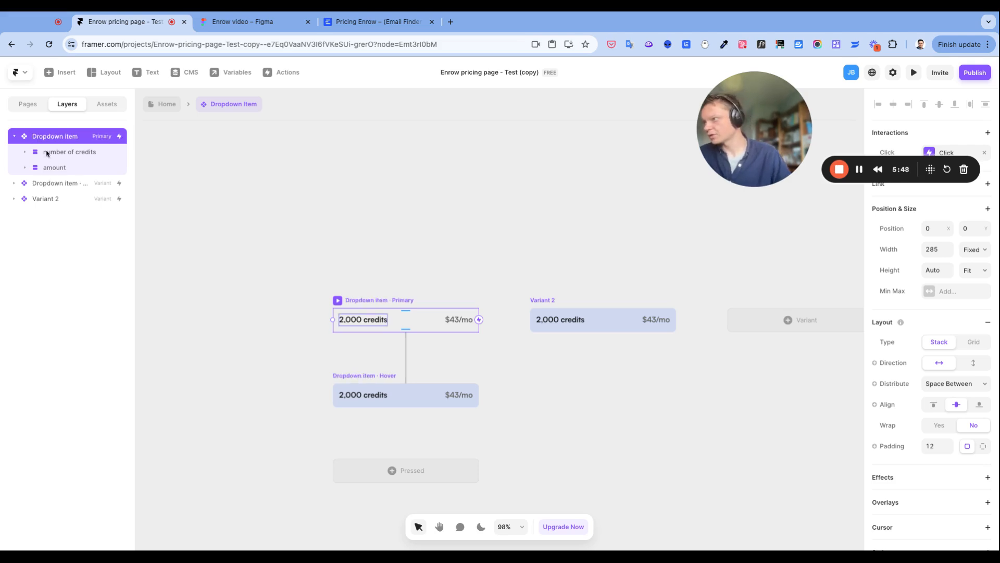
- Rename Variant 2 as "Dropdown item - selected state"
{"action": "left_click", "coordinate": [59, 185]}
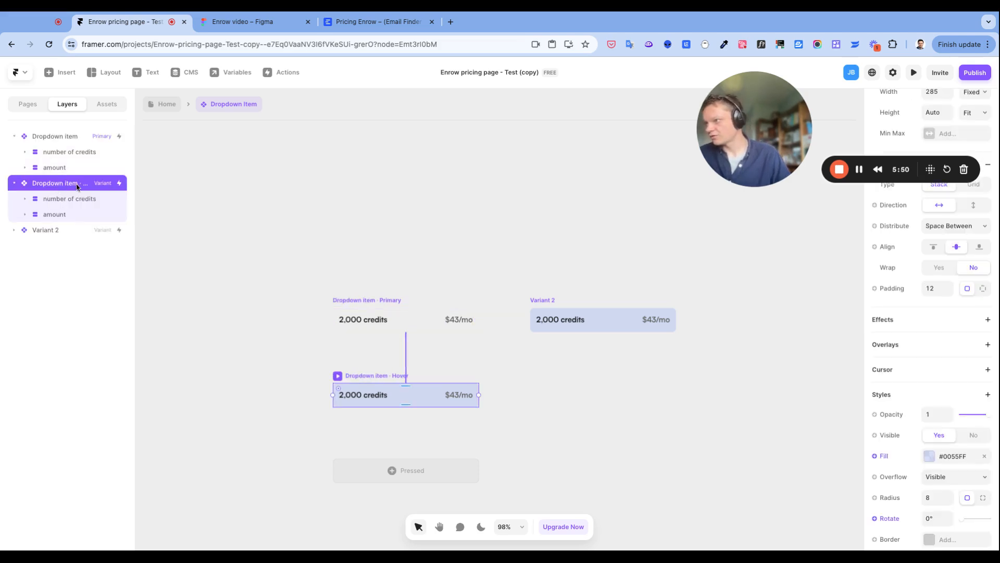
{"action": "left_click", "coordinate": [14, 183]}
{"action": "double_click", "coordinate": [50, 199]}
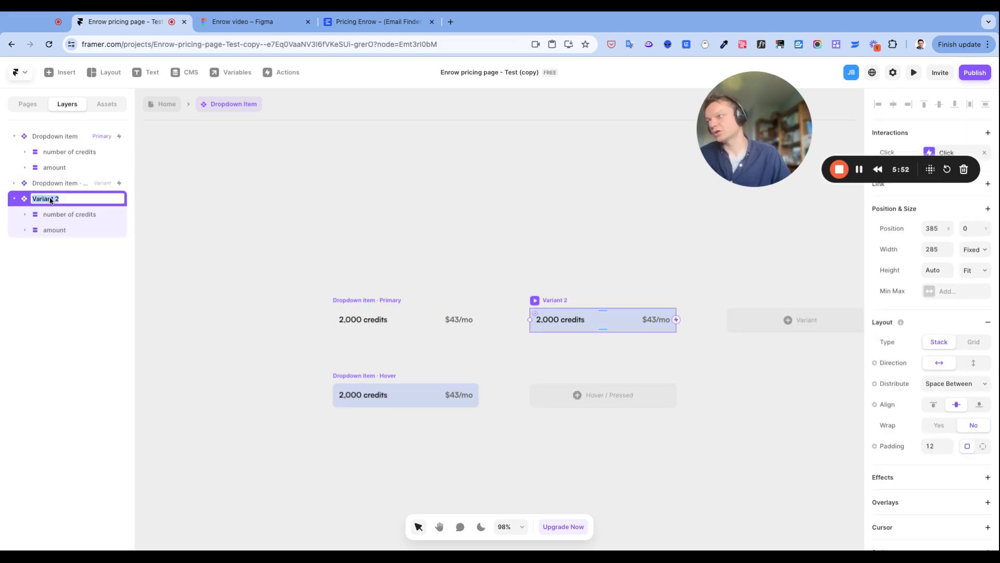
{"action": "type", "text": "Dropdown it"}
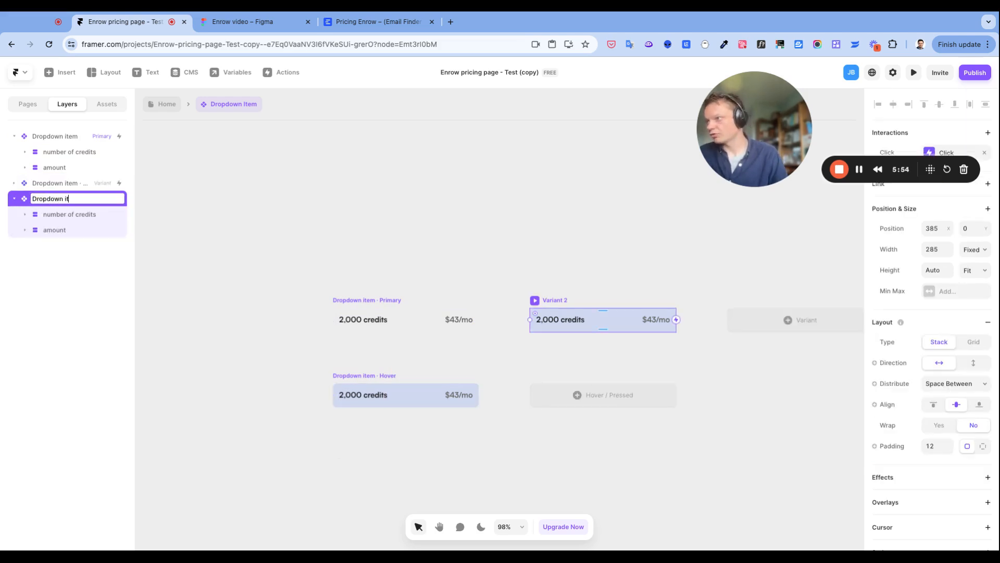
{"action": "type", "text": "em - select"}
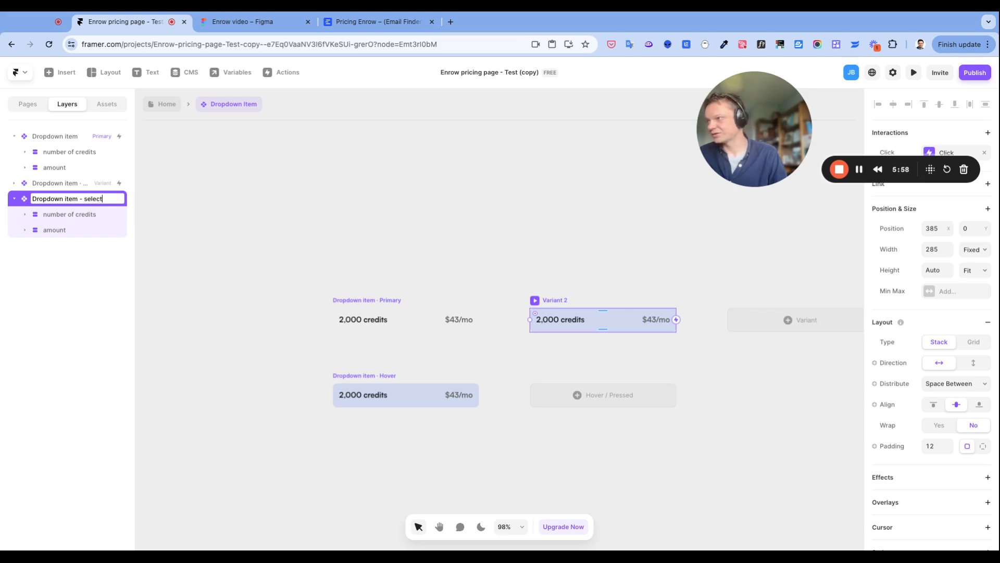
{"action": "type", "text": "ed state"}
{"action": "key", "text": "Return"}
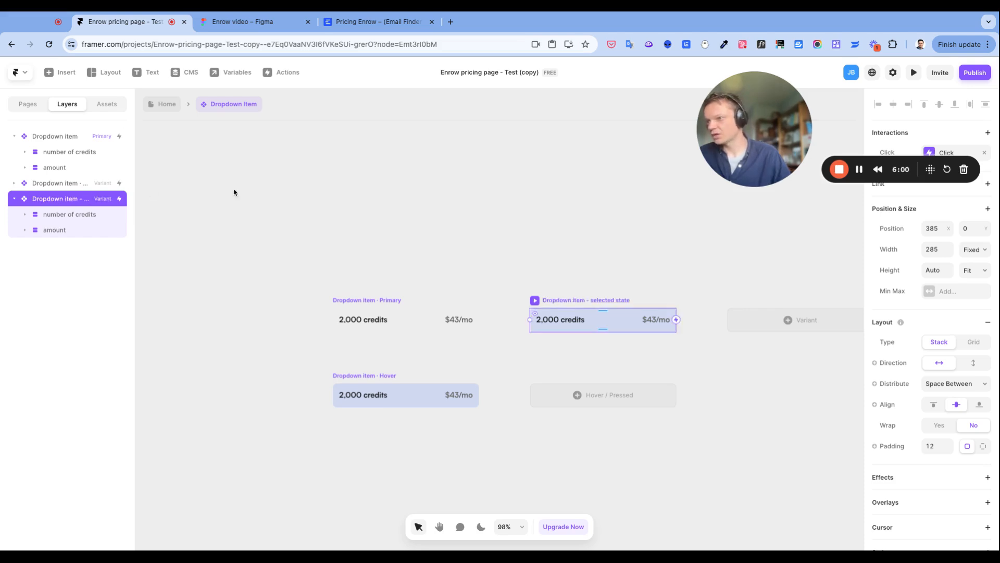
{"action": "left_click", "coordinate": [234, 192]}
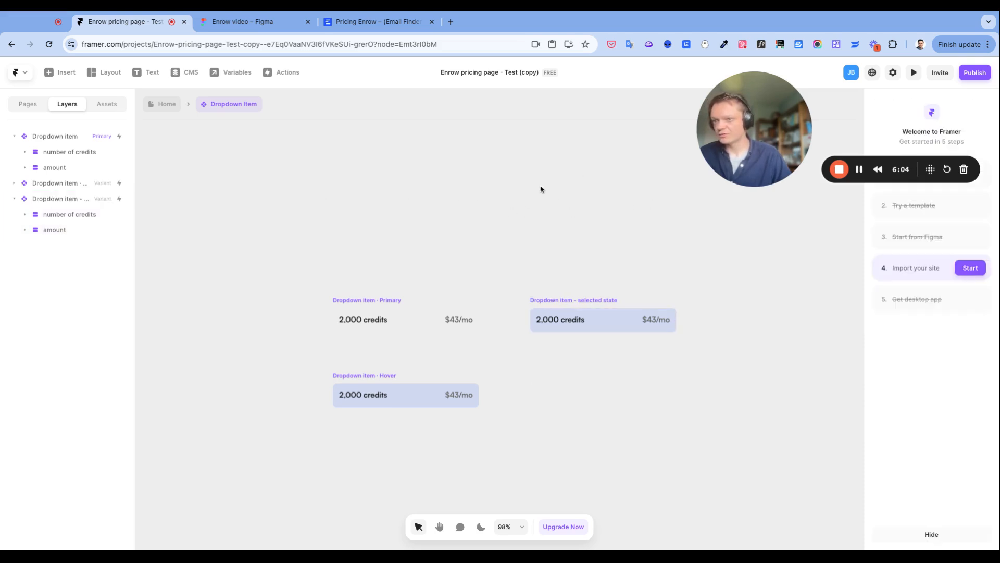
- Return to the Home page and set the second dropdown row's component instance to the "Dropdown item - selected state" variant
{"action": "left_click", "coordinate": [165, 104]}
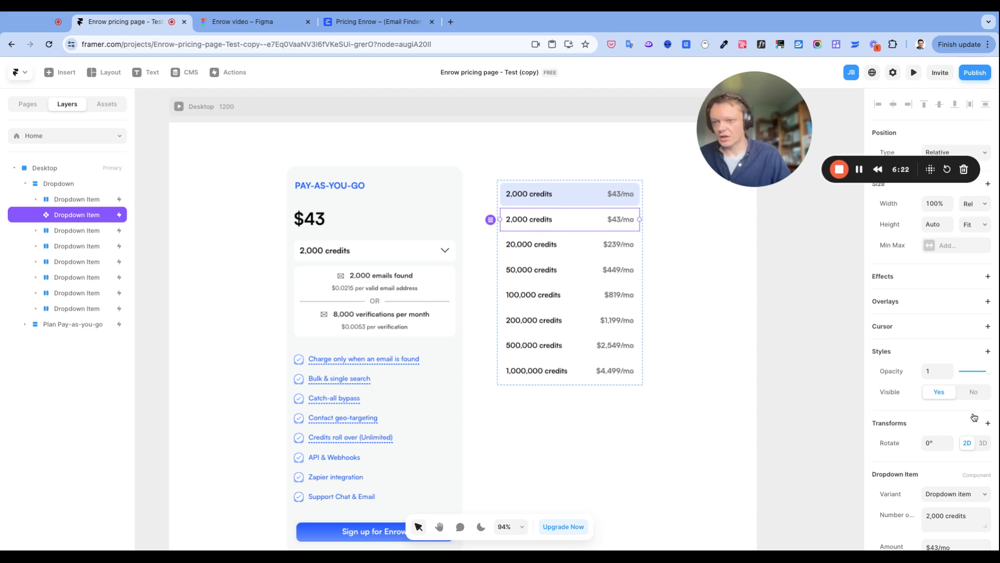
{"action": "left_click", "coordinate": [969, 500]}
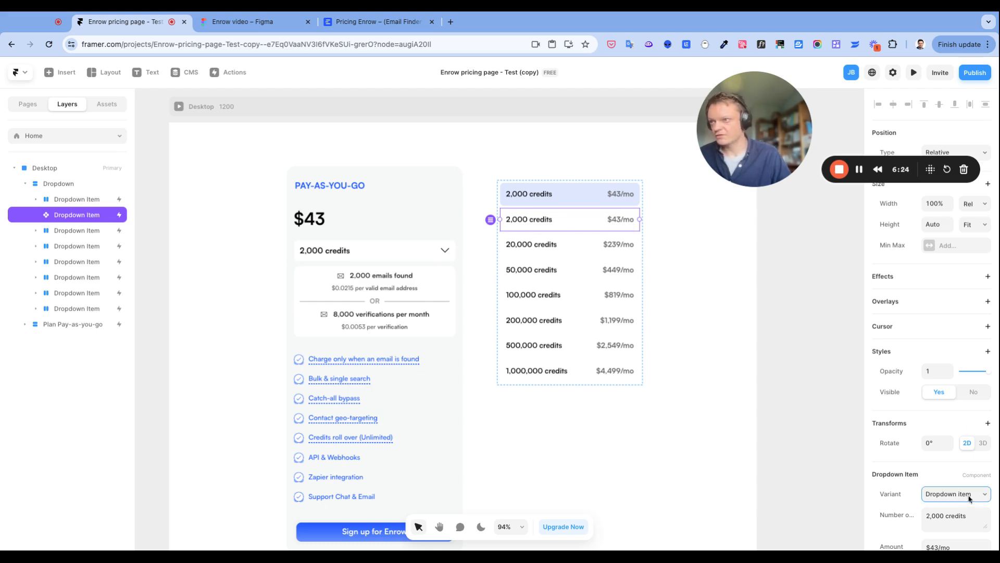
{"action": "left_click", "coordinate": [969, 499]}
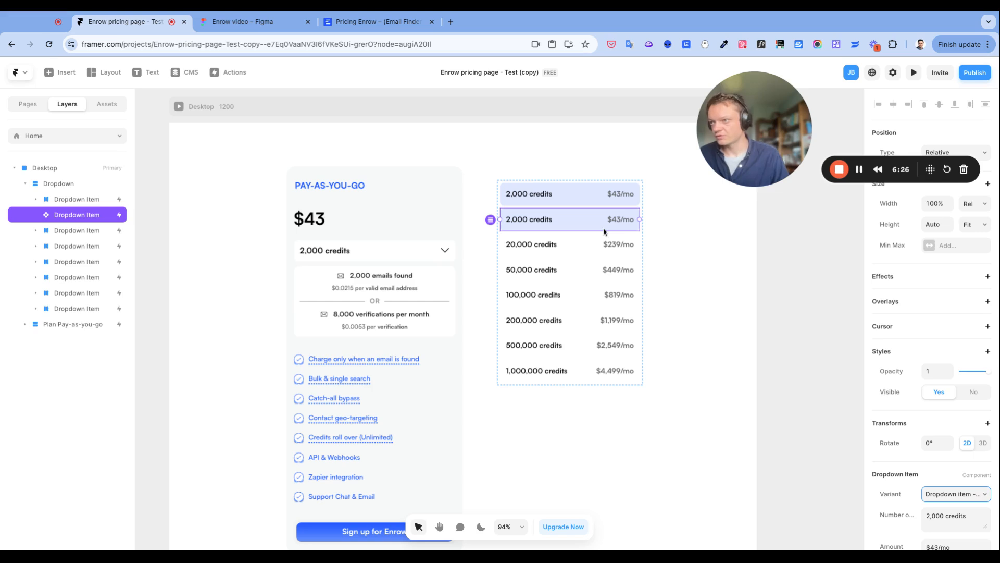
- Move the selected-state component row to the start of the dropdown list and delete the old static 2,000 credits row
{"action": "left_click", "coordinate": [618, 199]}
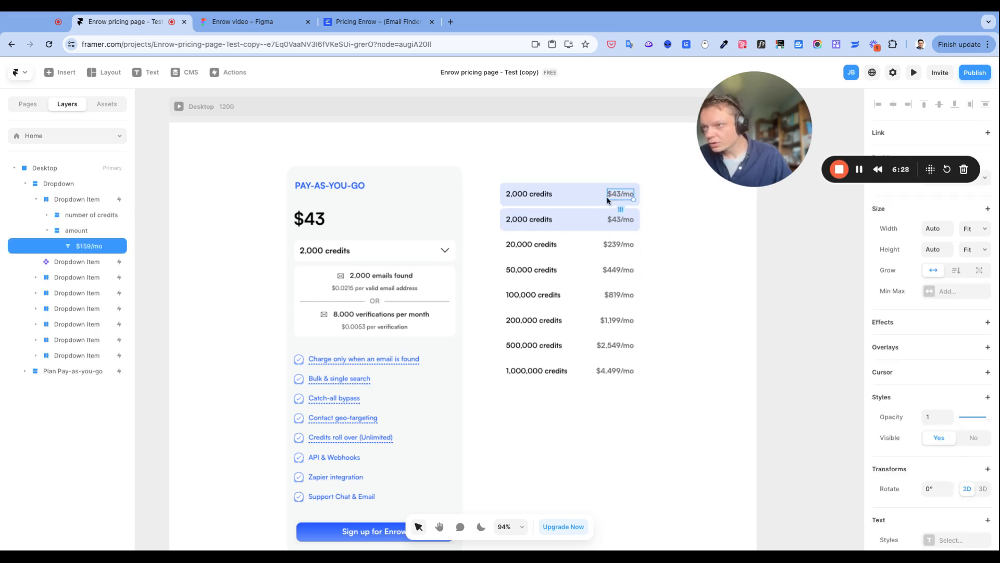
{"action": "left_click", "coordinate": [584, 222]}
{"action": "key", "text": "Up"}
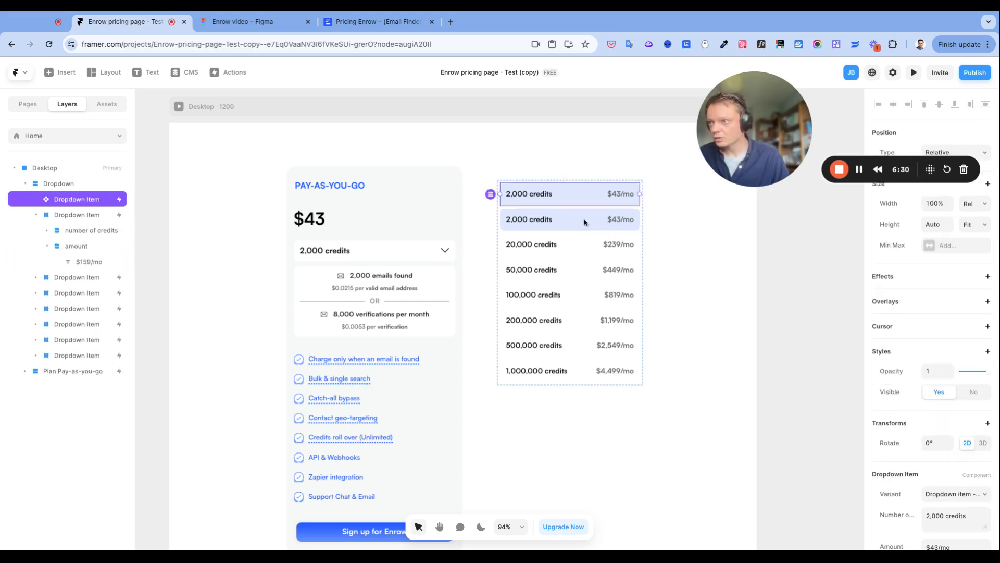
{"action": "left_click", "coordinate": [573, 225]}
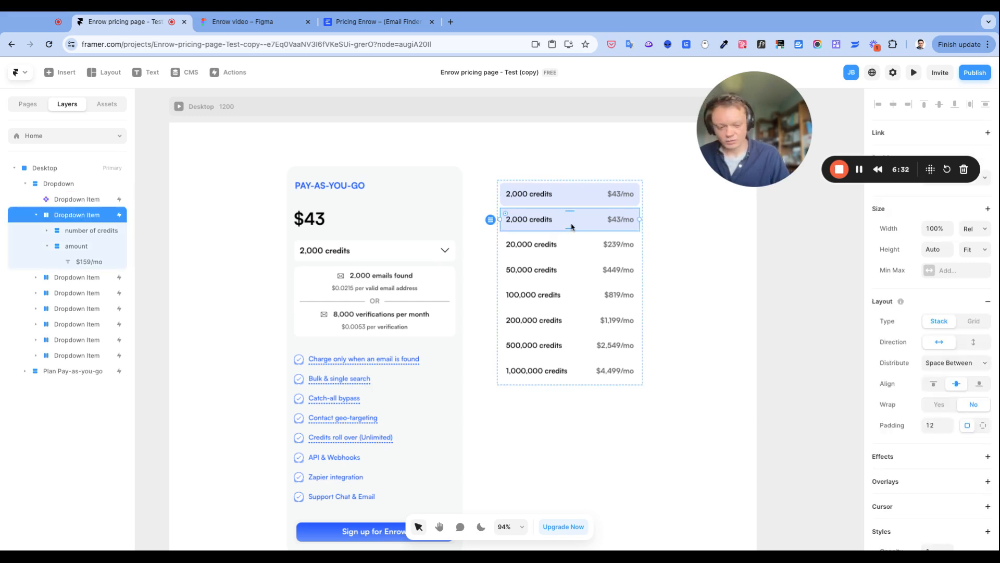
{"action": "key", "text": "Delete"}
- Duplicate the 2,000 credits component row and set the copy's variant to "Dropdown item"
{"action": "left_click", "coordinate": [580, 203]}
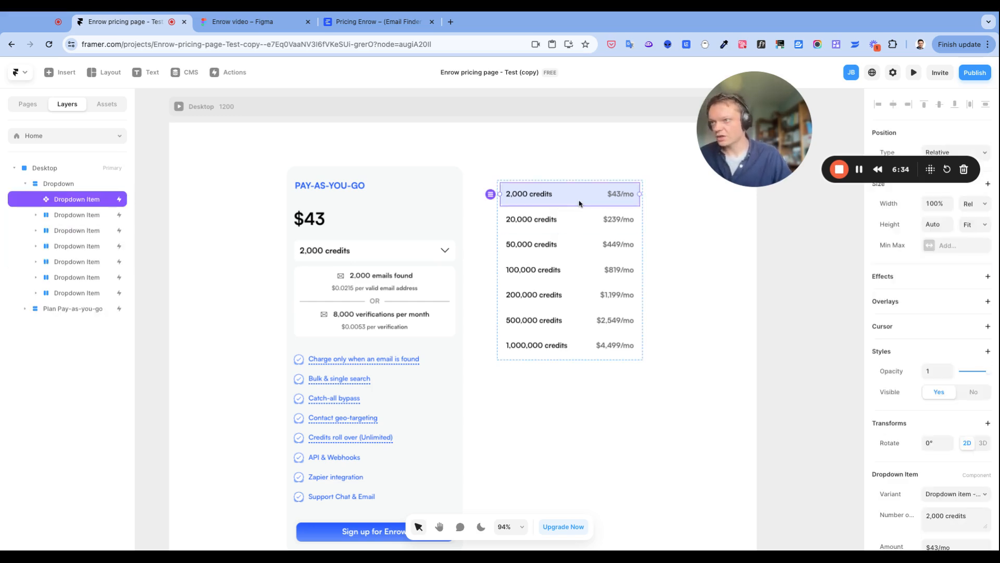
{"action": "key", "text": "ctrl+d"}
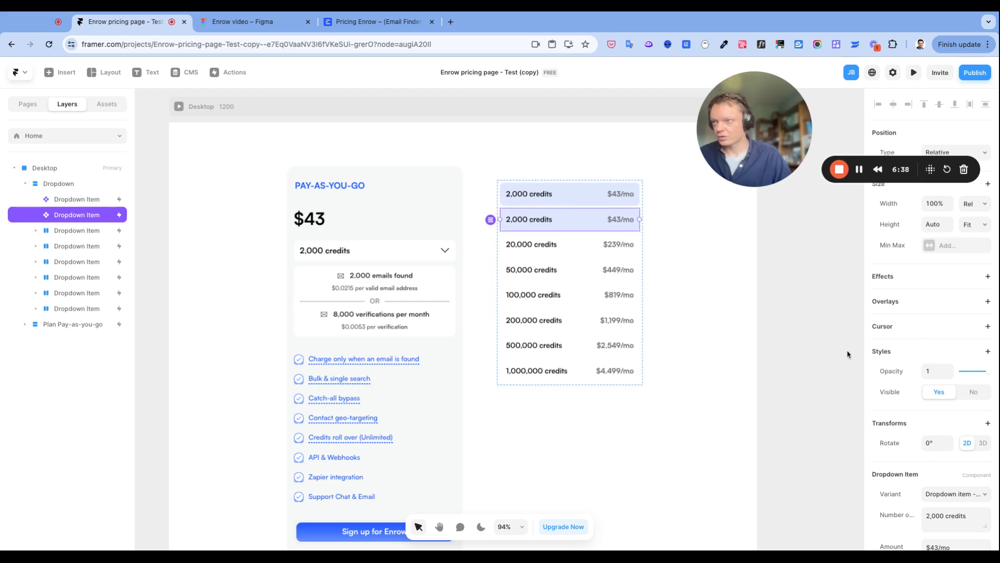
{"action": "left_click", "coordinate": [963, 495]}
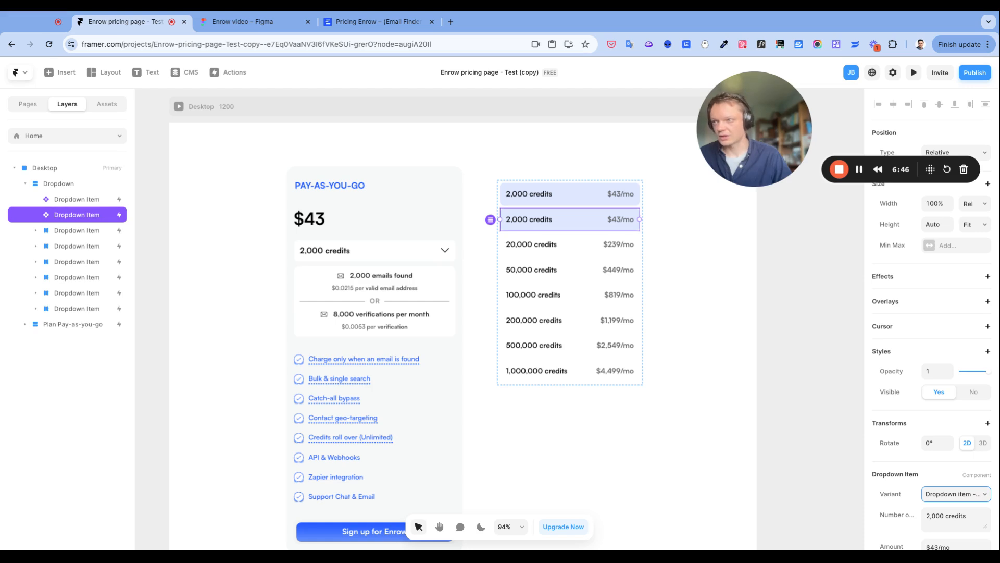
{"action": "left_click", "coordinate": [956, 483]}
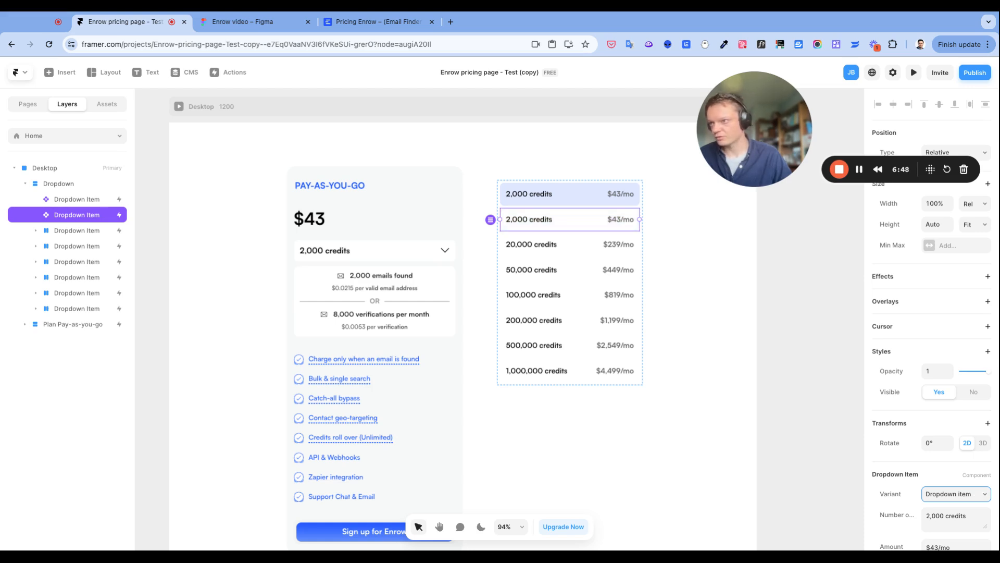
{"action": "double_click", "coordinate": [570, 219]}
{"action": "key", "text": "Escape"}
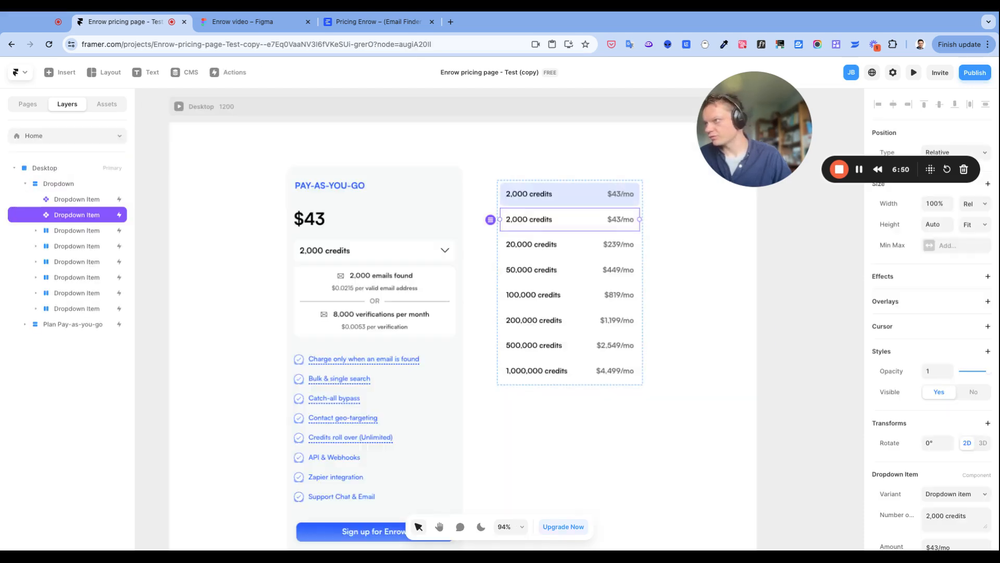
- Set the duplicated row's number of credits to 5,000 credits
{"action": "scroll", "coordinate": [956, 416], "scroll_direction": "down", "scroll_amount": 2}
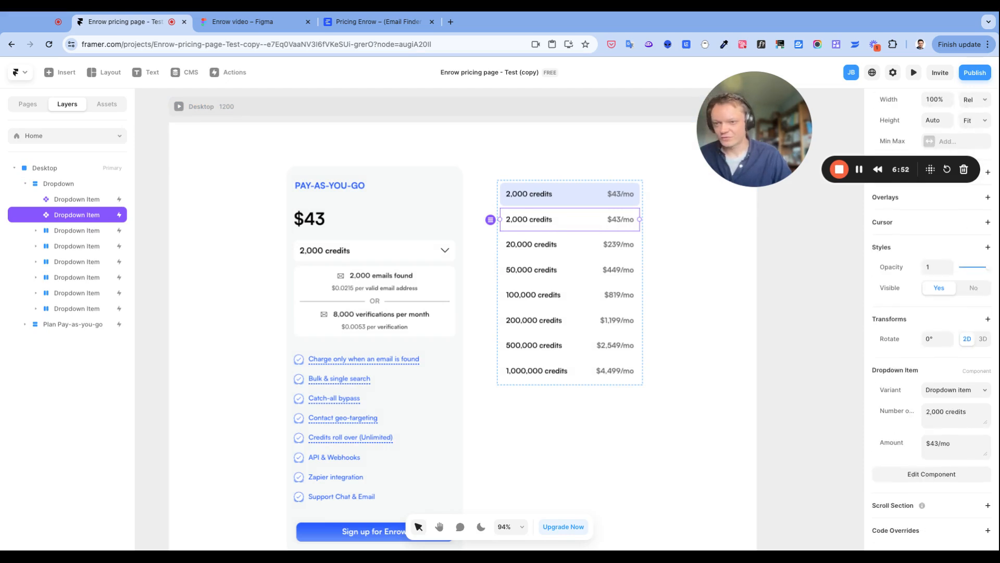
{"action": "left_click", "coordinate": [956, 412]}
{"action": "left_click", "coordinate": [930, 412]}
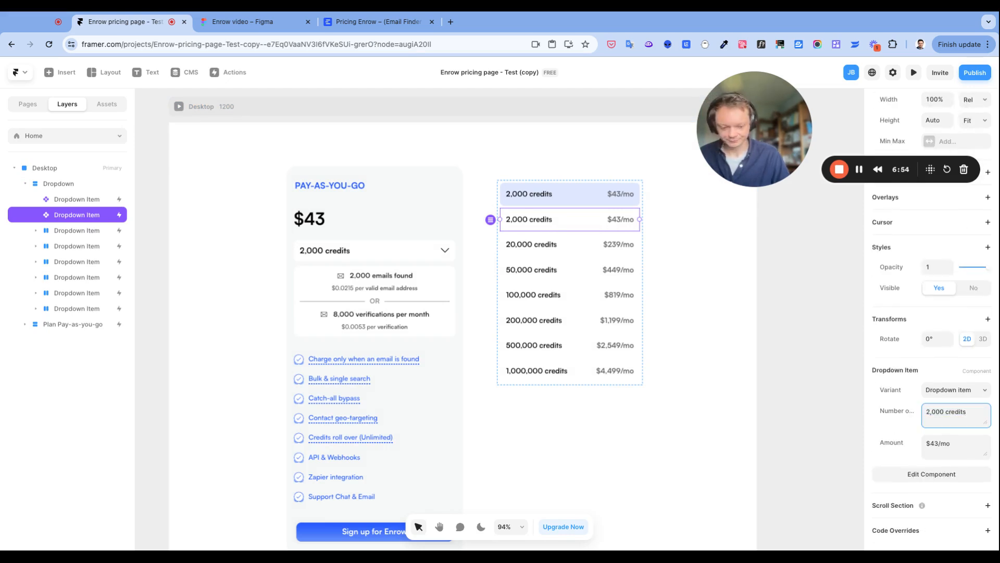
{"action": "key", "text": "BackSpace"}
{"action": "type", "text": "5"}
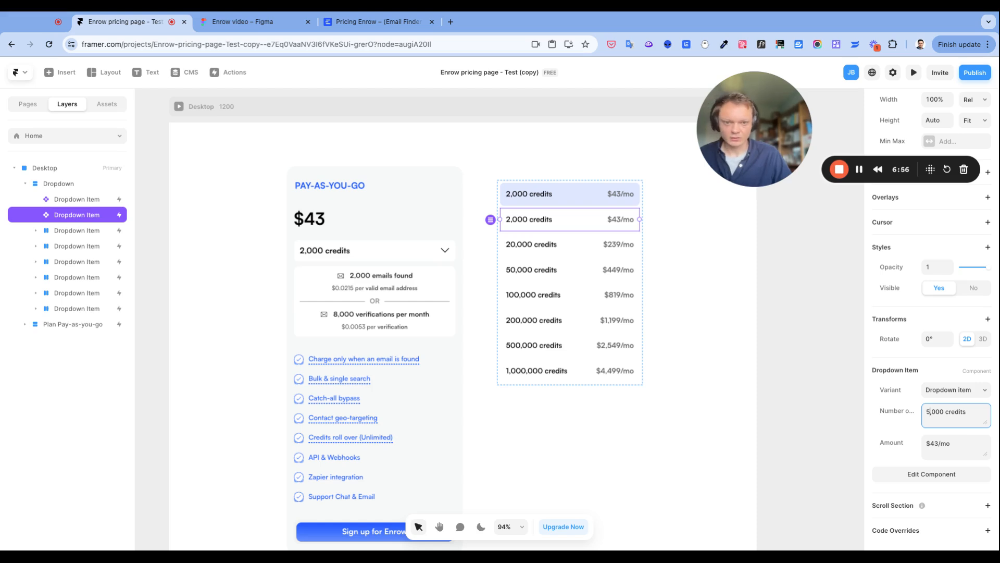
{"action": "key", "text": "super+Tab"}
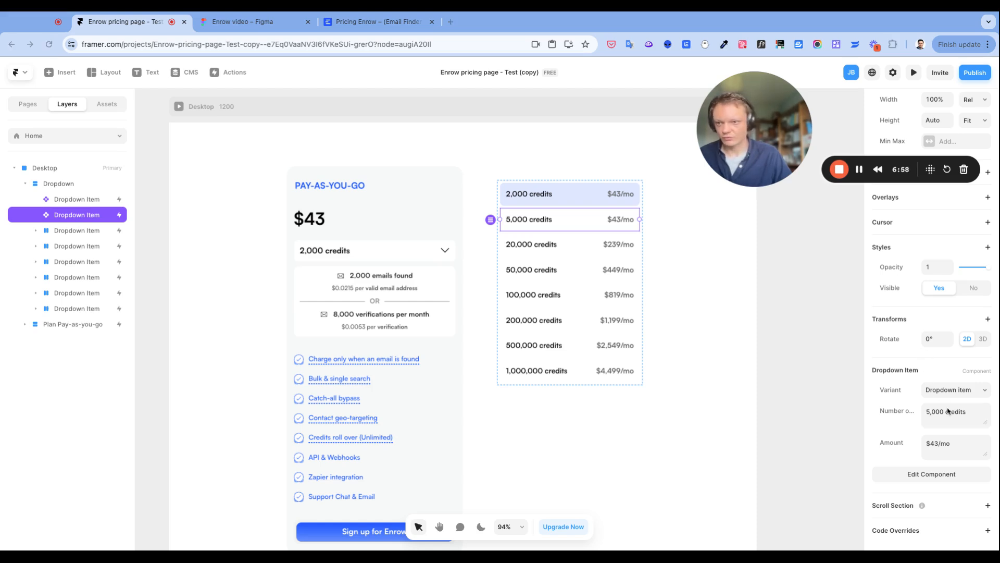
- Set the amount of the 5,000 credits row to $73/mo
{"action": "left_click", "coordinate": [937, 444]}
{"action": "left_click", "coordinate": [935, 443]}
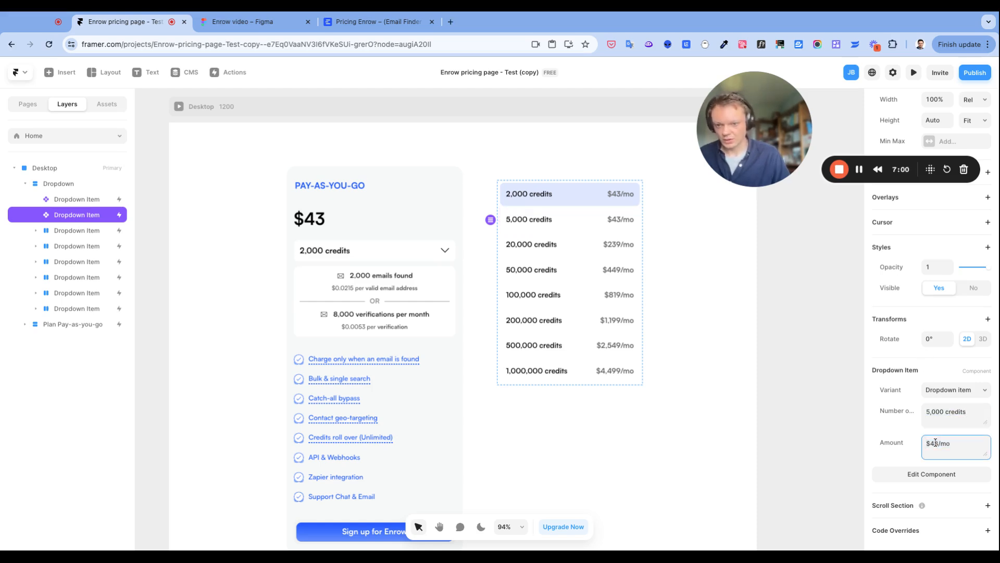
{"action": "key", "text": "BackSpace"}
{"action": "type", "text": "7"}
{"action": "key", "text": "Return"}
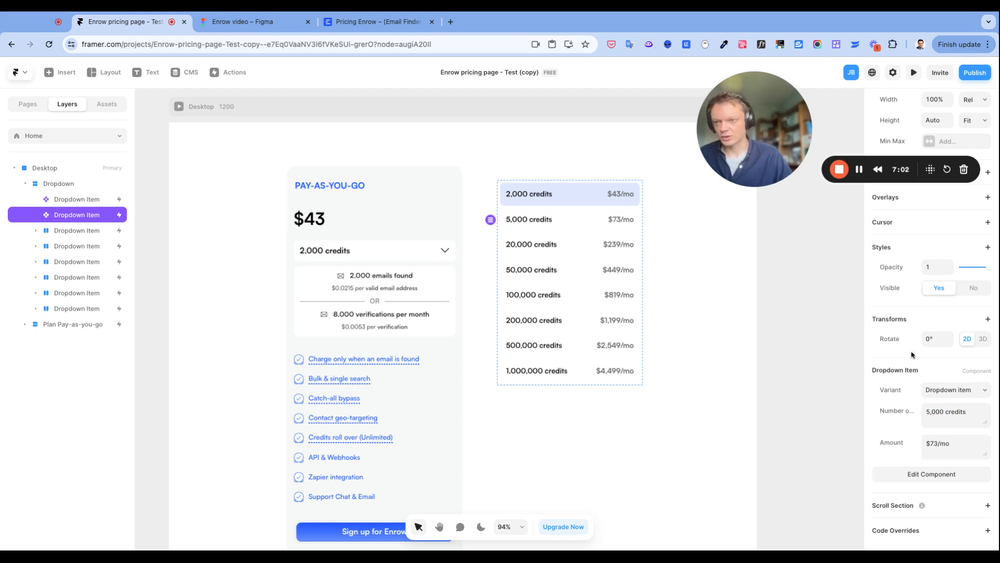
- Duplicate the 5,000 credits row and set the copy's number of credits to 20,000 credits
{"action": "key", "text": "ctrl+d"}
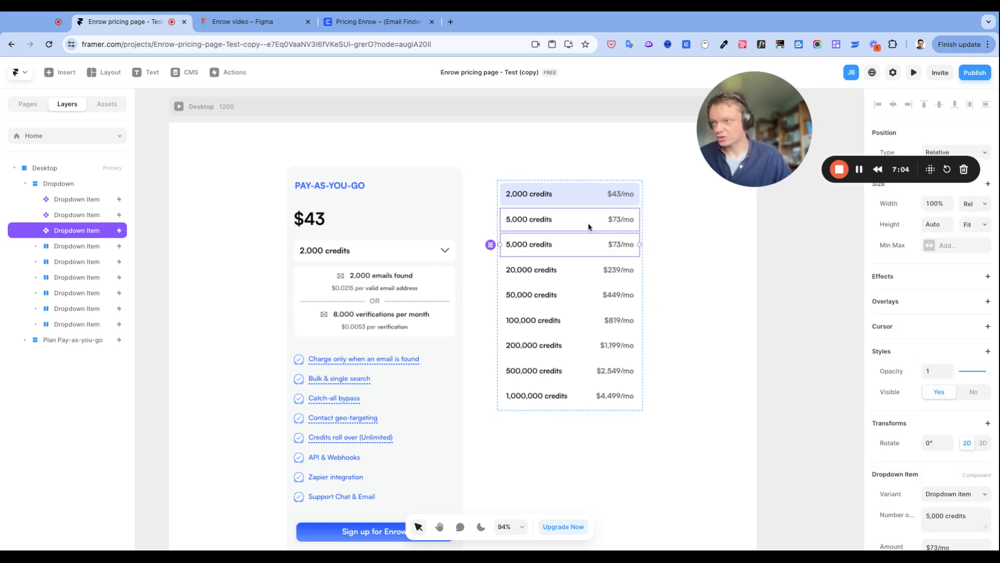
{"action": "scroll", "coordinate": [926, 478], "scroll_direction": "down", "scroll_amount": 1}
{"action": "left_click", "coordinate": [931, 482]}
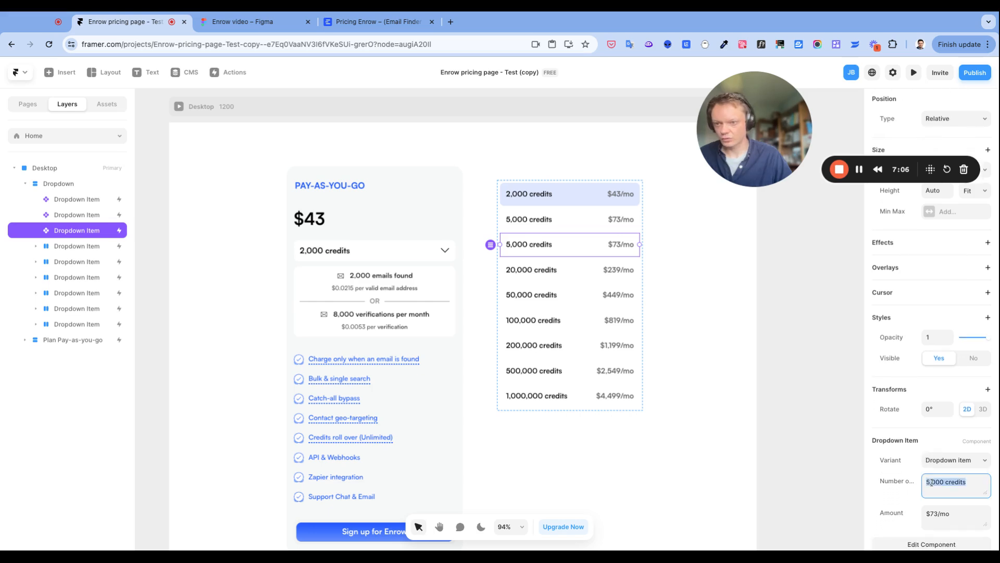
{"action": "type", "text": "20,000 credits"}
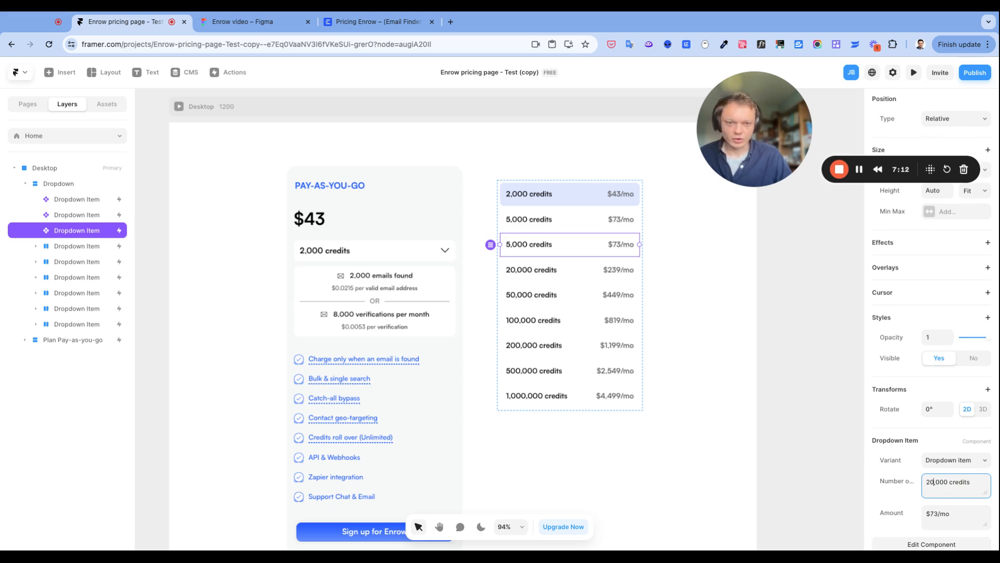
{"action": "key", "text": "super+Tab"}
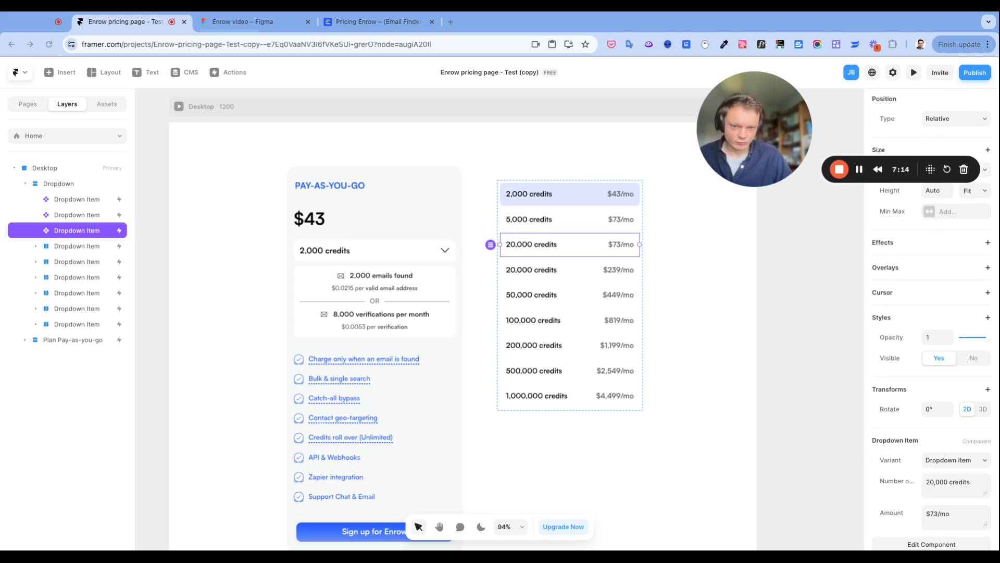
- Set the new 20,000 credits row's amount to $239/mo and delete the old static 20,000 credits row
{"action": "left_click", "coordinate": [937, 515]}
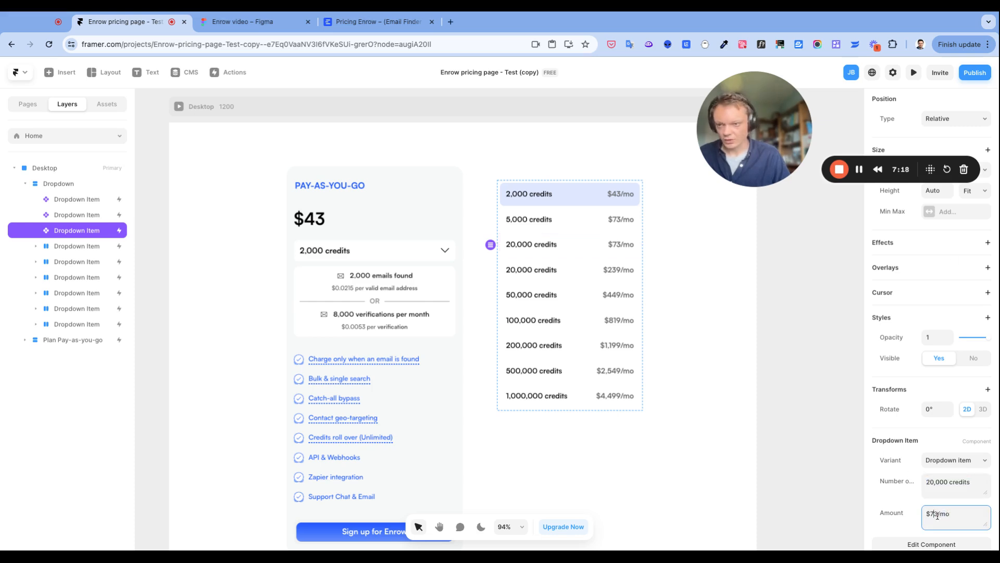
{"action": "type", "text": "239"}
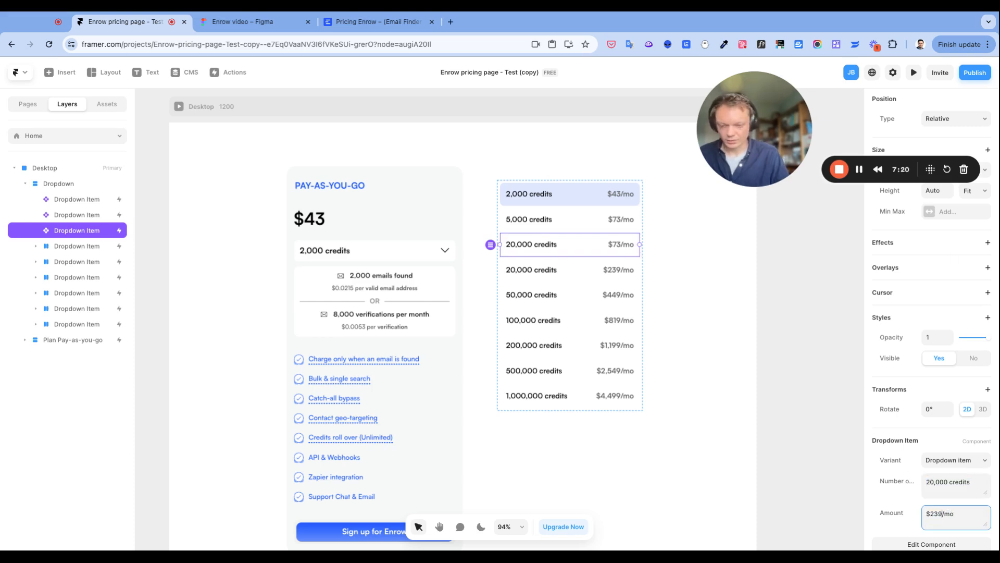
{"action": "left_click", "coordinate": [584, 268]}
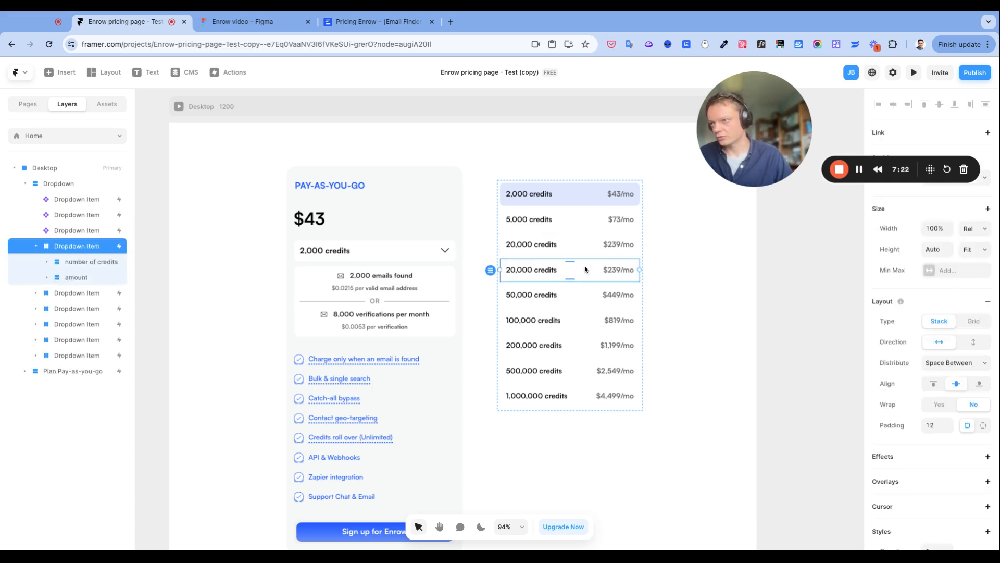
{"action": "key", "text": "Delete"}
- Duplicate the 20,000 credits component row and set the copy's number of credits to 50,000 credits
{"action": "left_click", "coordinate": [583, 251]}
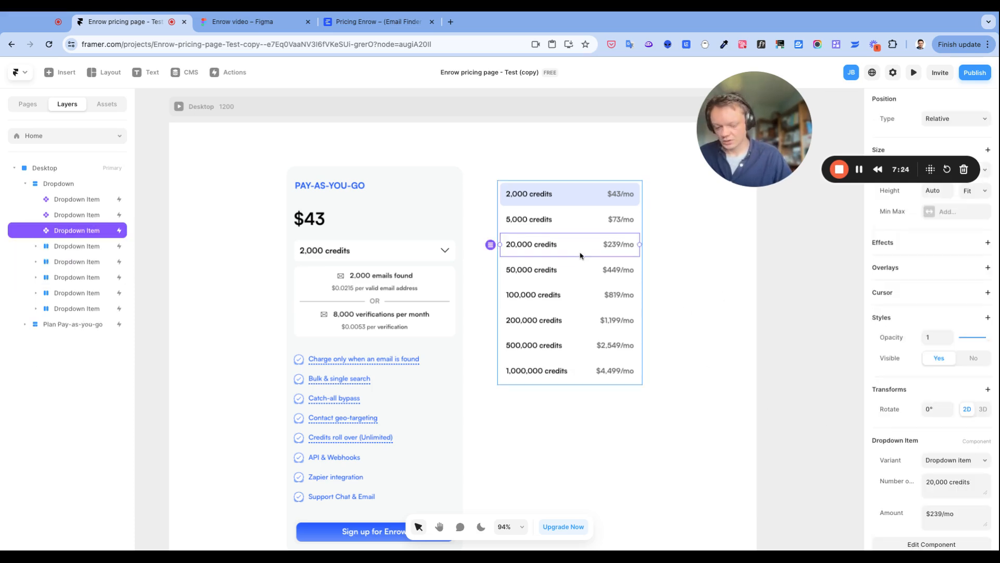
{"action": "key", "text": "ctrl+d"}
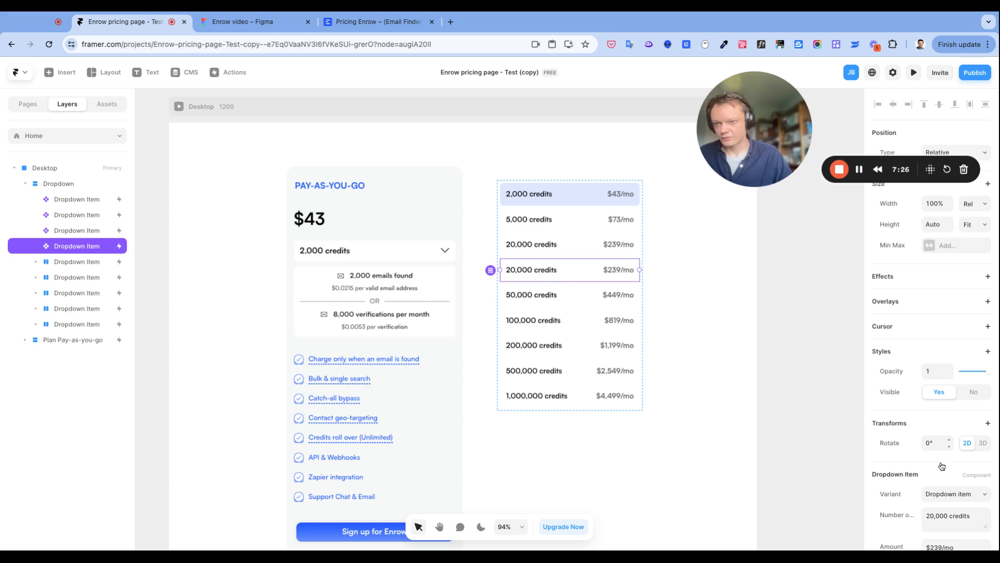
{"action": "left_click", "coordinate": [938, 516]}
{"action": "type", "text": "50,000 credits"}
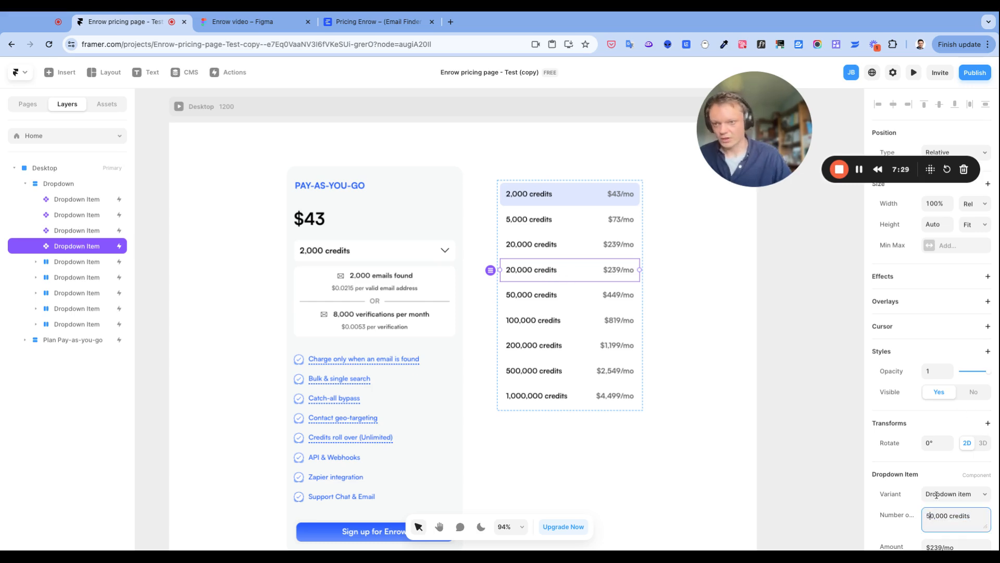
- Set the amount of the new 50,000 credits component row to $449/mo
{"action": "scroll", "coordinate": [937, 477], "scroll_direction": "down", "scroll_amount": 1}
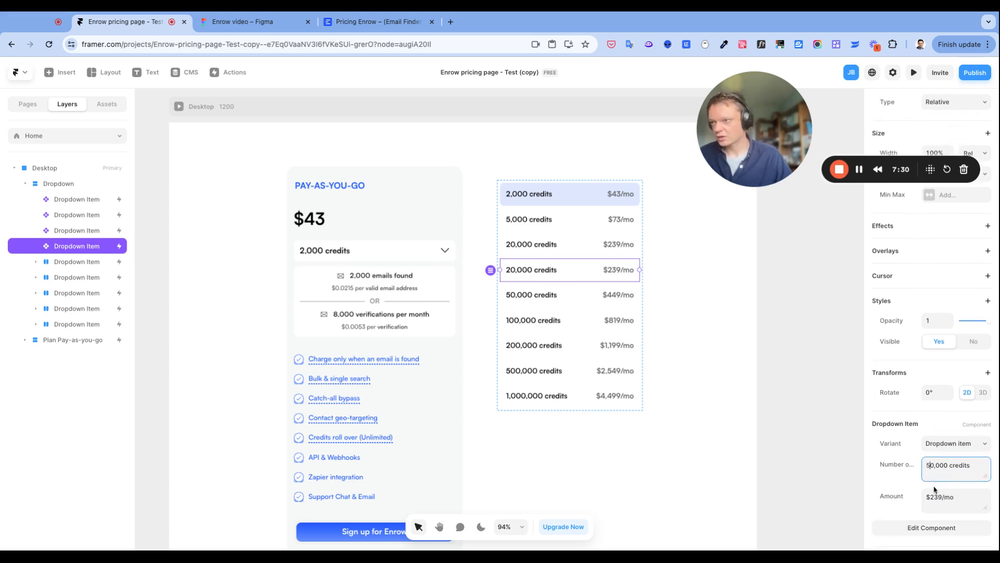
{"action": "left_click", "coordinate": [935, 496]}
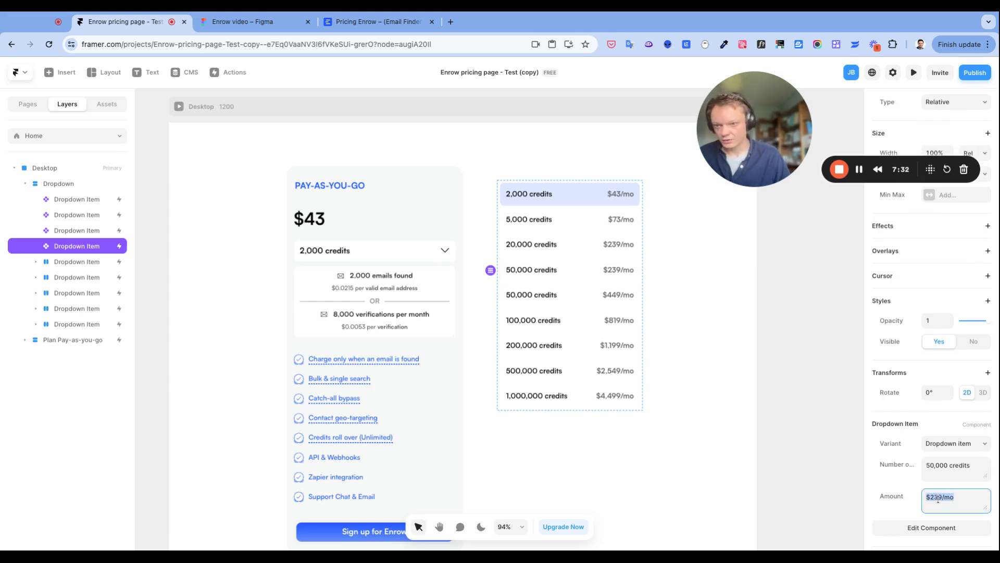
{"action": "left_click", "coordinate": [938, 500]}
{"action": "double_click", "coordinate": [938, 499]}
{"action": "type", "text": "449"}
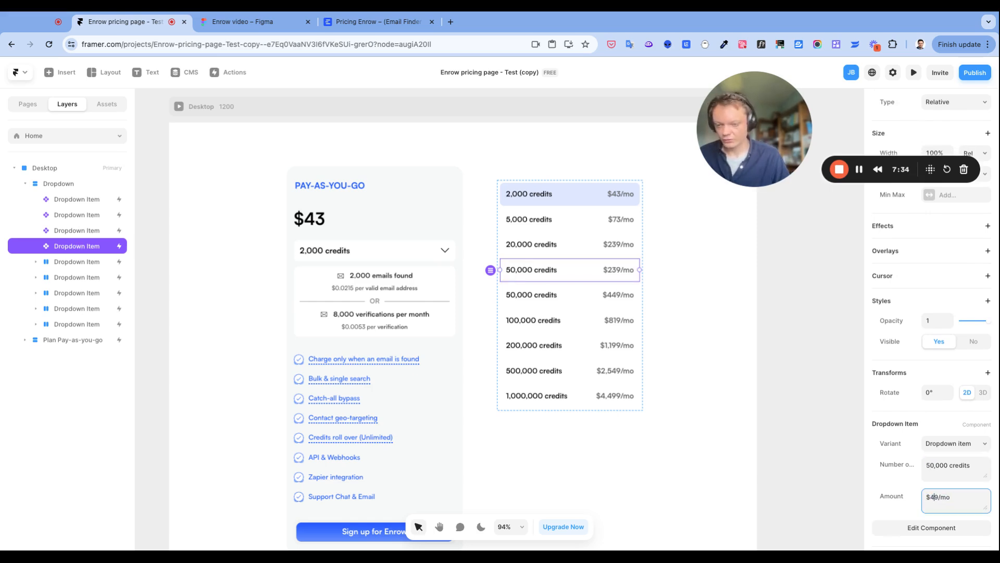
{"action": "left_click", "coordinate": [651, 276]}
- Duplicate the 50,000 credits component row and delete the old static 50,000 credits row
{"action": "left_click", "coordinate": [589, 268]}
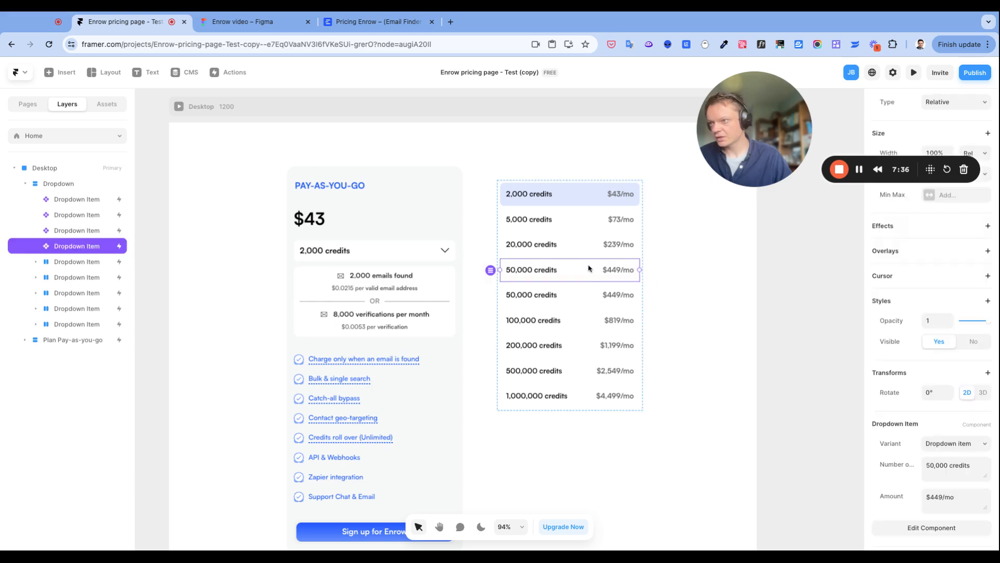
{"action": "key", "text": "super+d"}
{"action": "left_click", "coordinate": [559, 326]}
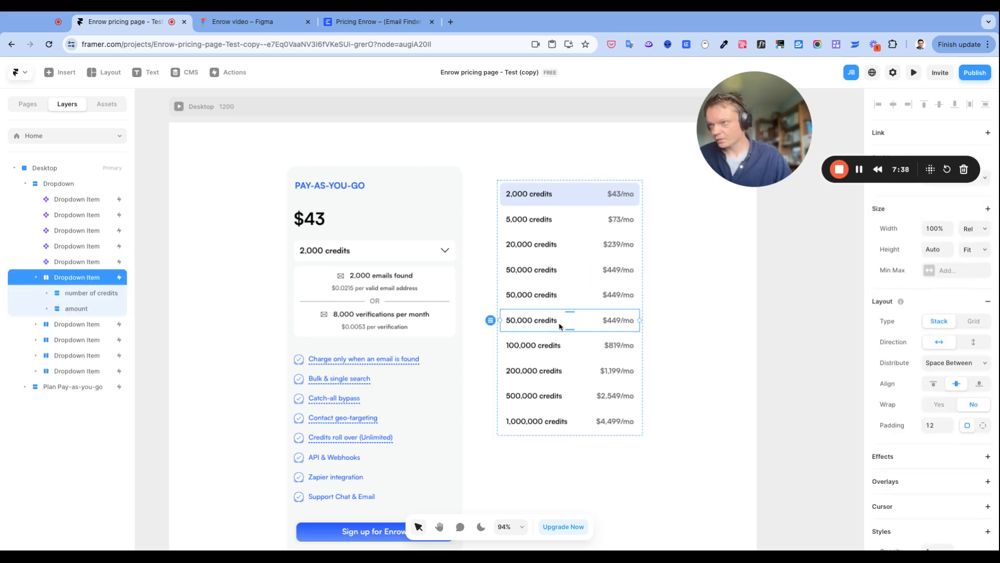
{"action": "key", "text": "Delete"}
- Set the number of credits of the second 50,000 credits component row to 100,000 credits
{"action": "left_click", "coordinate": [537, 292]}
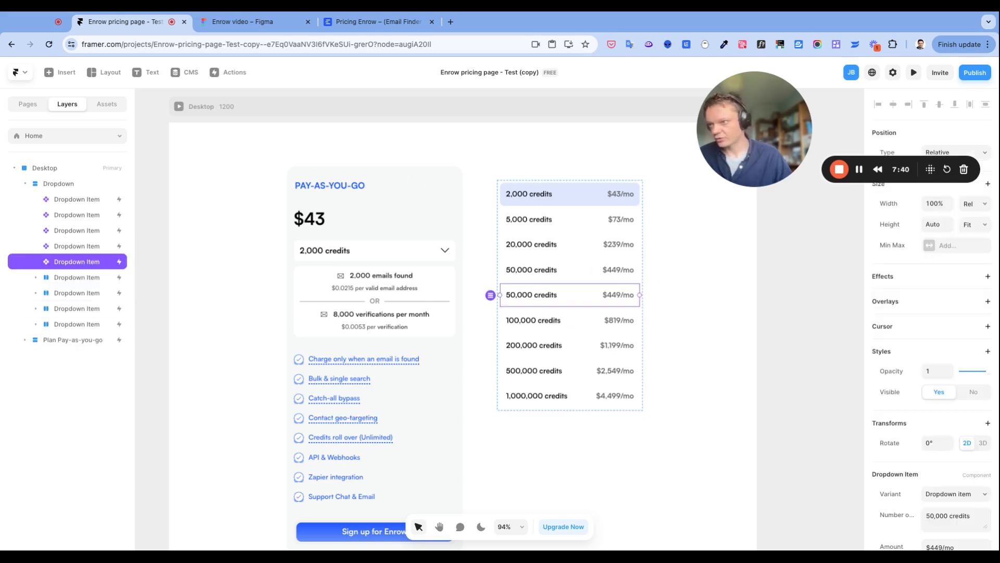
{"action": "left_click", "coordinate": [931, 516]}
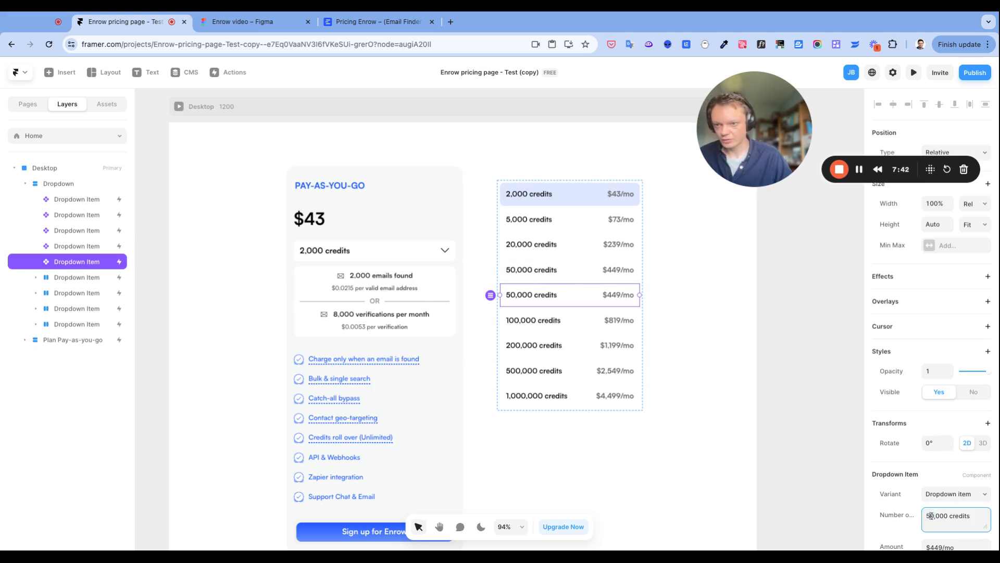
{"action": "key", "text": "BackSpace"}
{"action": "type", "text": "10"}
{"action": "scroll", "coordinate": [948, 511], "scroll_direction": "down", "scroll_amount": 2}
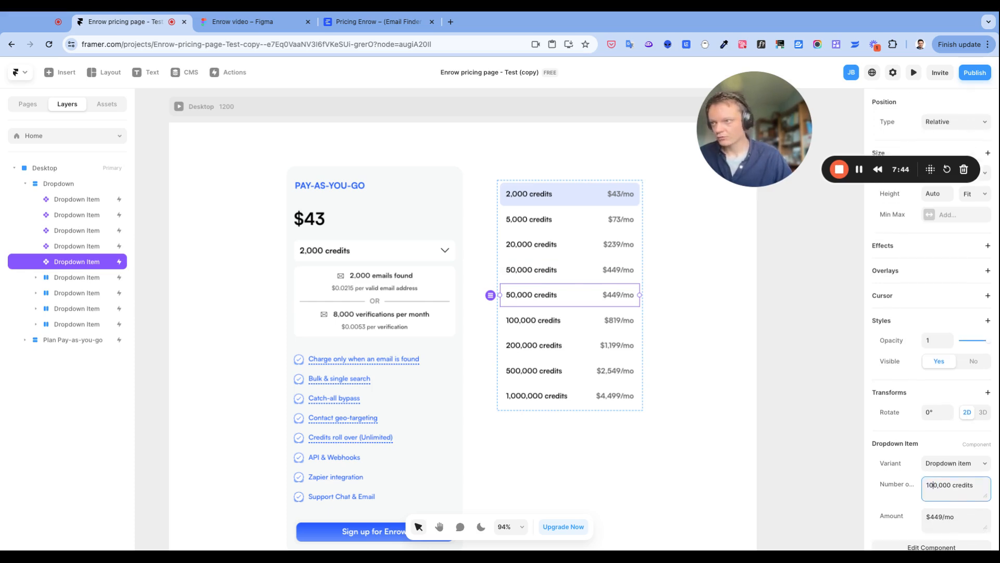
- Set the amount of the new 100,000 credits component row to $819/mo
{"action": "left_click", "coordinate": [938, 491]}
{"action": "left_click", "coordinate": [938, 492]}
{"action": "key", "text": "shift+Left"}
{"action": "key", "text": "shift+Left"}
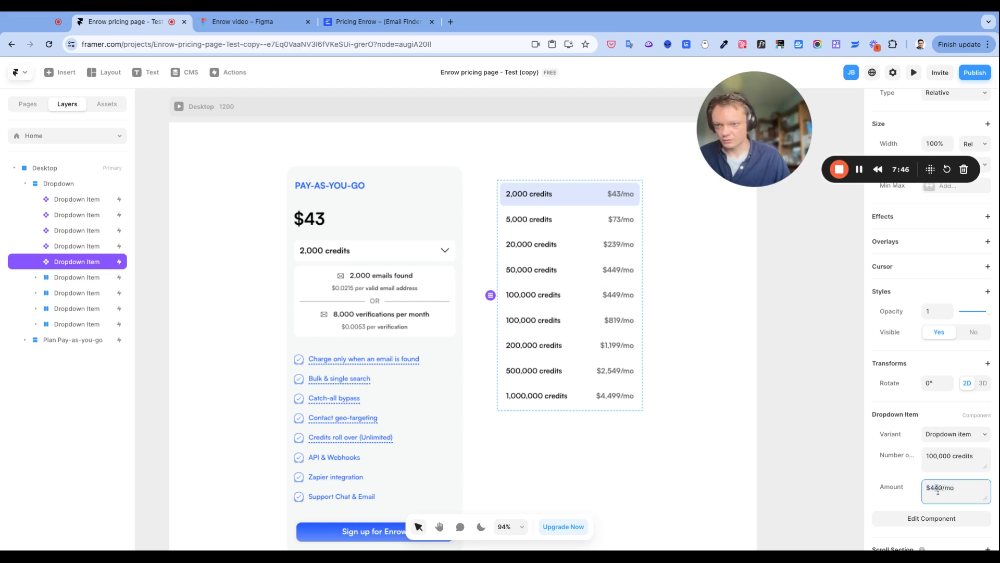
{"action": "type", "text": "81"}
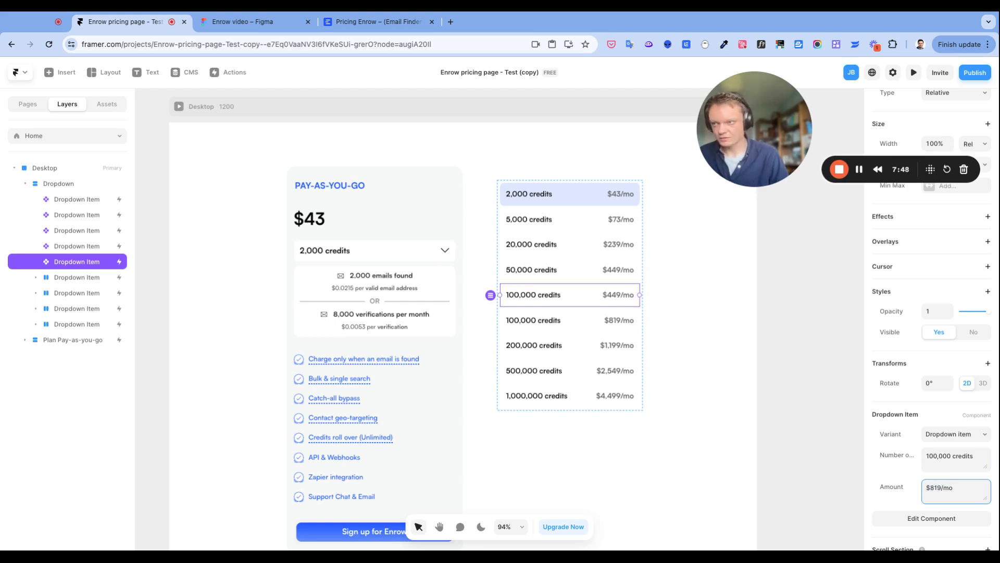
- Delete the old static 100,000 credits row from the dropdown
{"action": "left_click", "coordinate": [606, 321], "text": "super"}
{"action": "left_click", "coordinate": [536, 324], "text": "super"}
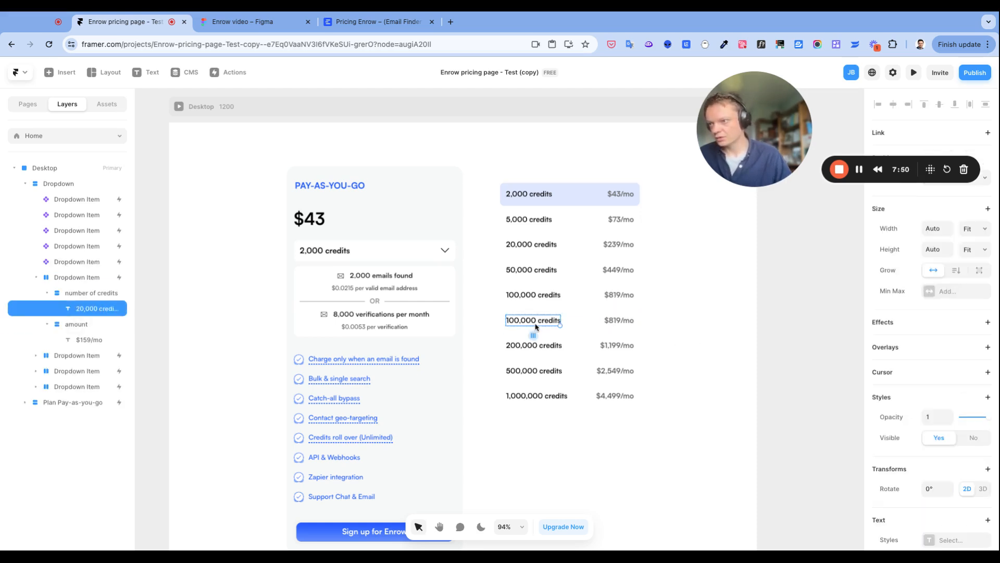
{"action": "left_click", "coordinate": [573, 316]}
{"action": "key", "text": "Delete"}
- Duplicate the 100,000 credits component row and set the copy's number of credits to 200,000 credits
{"action": "left_click", "coordinate": [582, 300]}
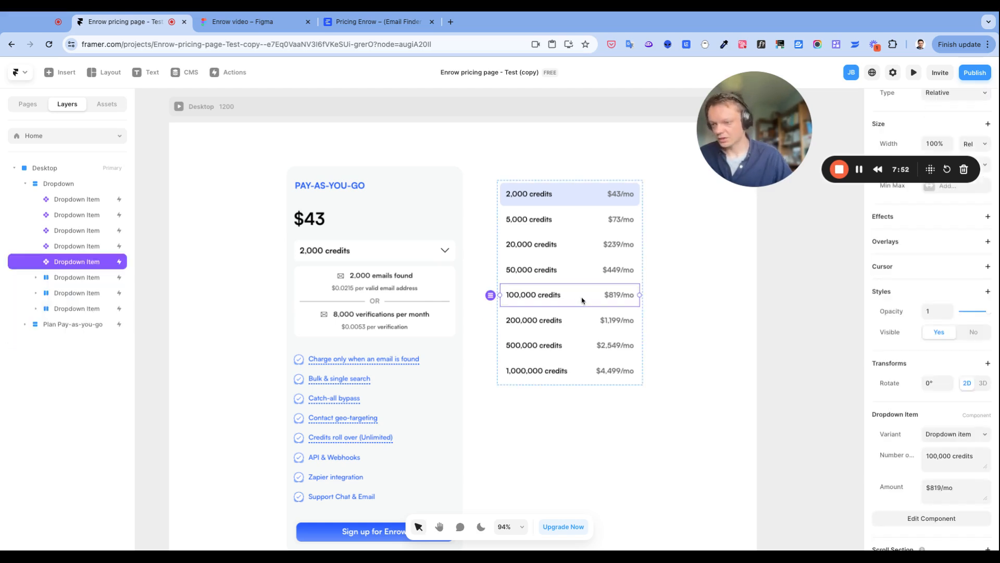
{"action": "key", "text": "super+d"}
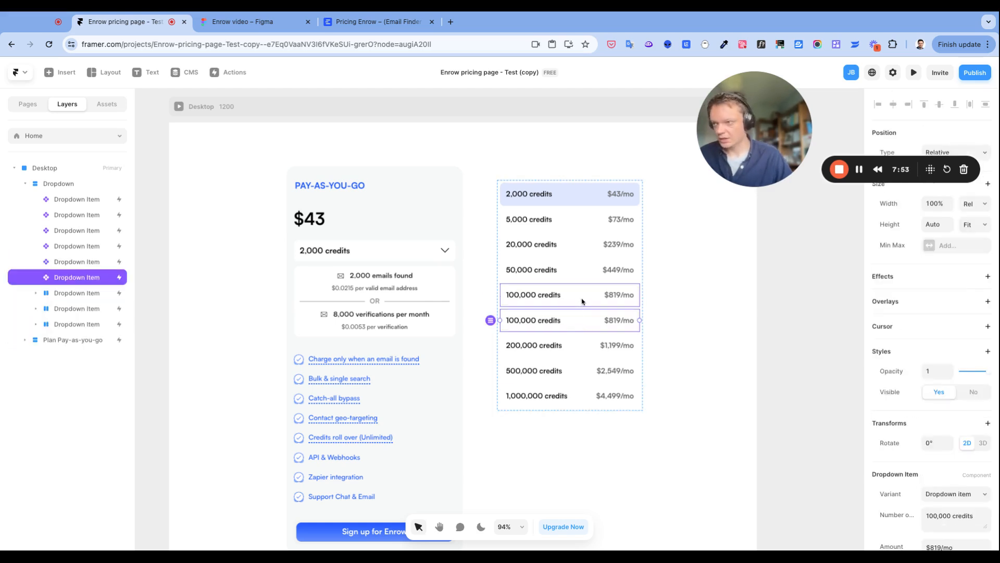
{"action": "left_click", "coordinate": [928, 516]}
{"action": "key", "text": "BackSpace"}
{"action": "type", "text": "2"}
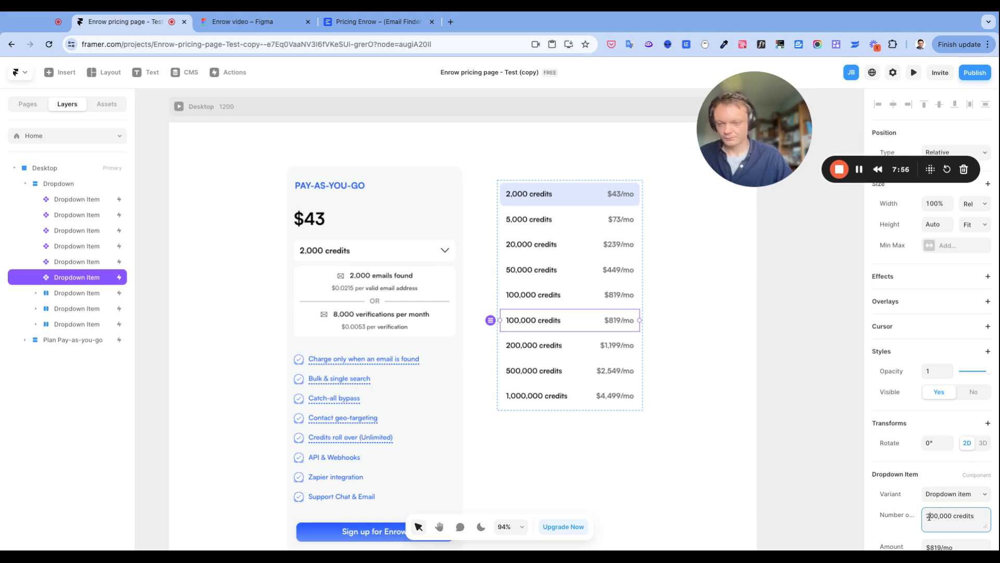
- Set the amount of the new 200,000 credits component row to $1,119/mo
{"action": "scroll", "coordinate": [932, 479], "scroll_direction": "down", "scroll_amount": 2}
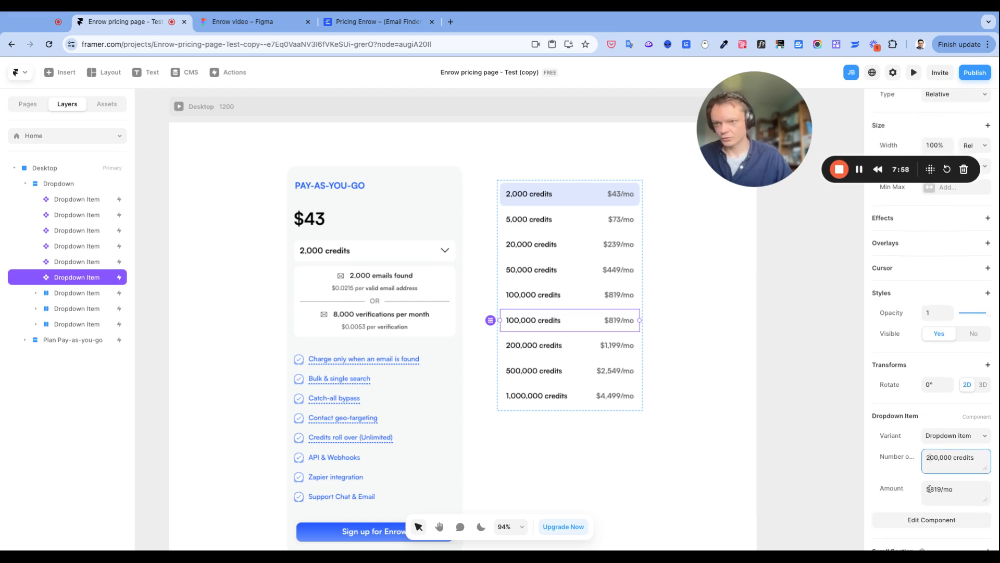
{"action": "left_click", "coordinate": [933, 489]}
{"action": "left_click", "coordinate": [934, 489]}
{"action": "key", "text": "BackSpace"}
{"action": "type", "text": "1"}
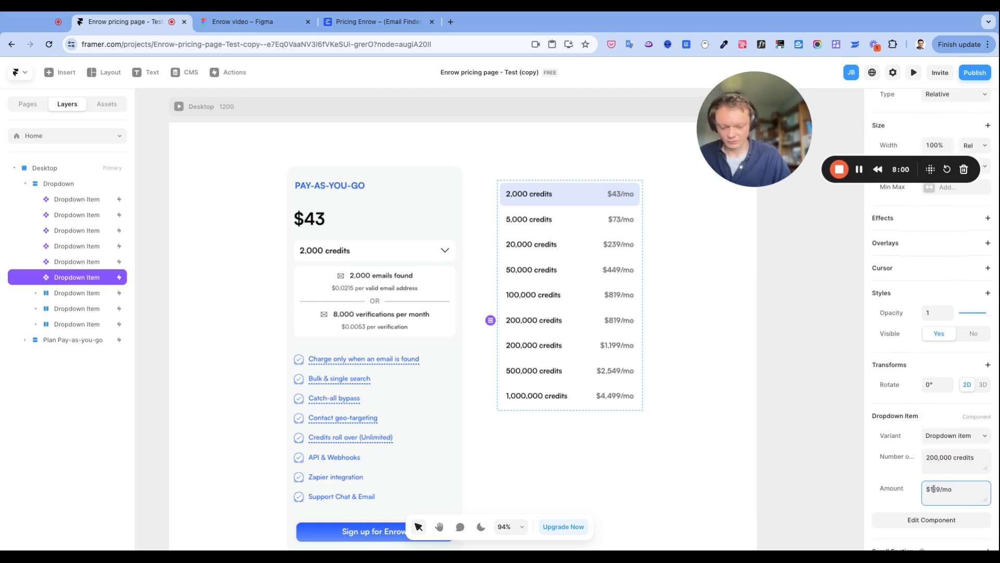
{"action": "type", "text": ",1"}
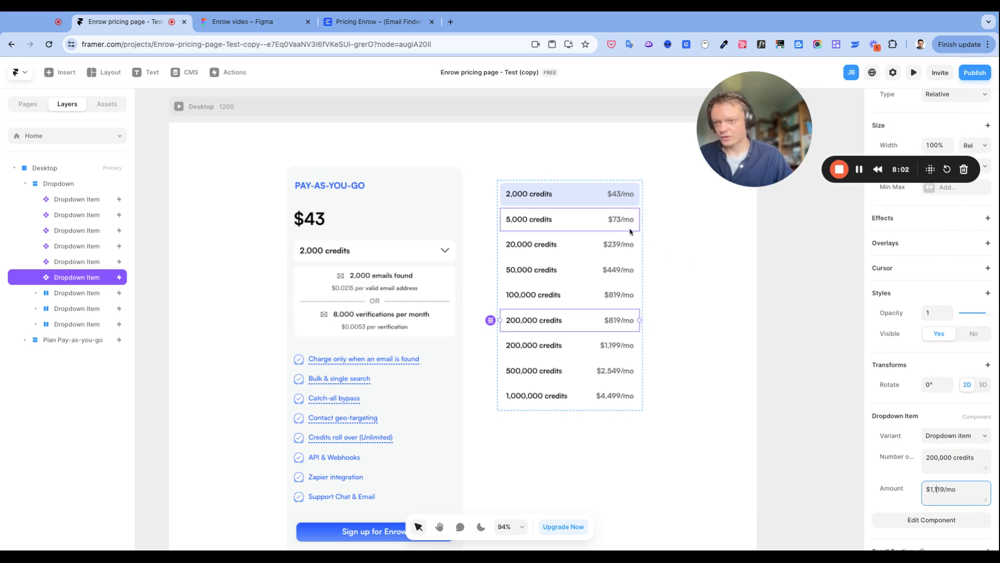
- Delete the old static 200,000 credits row and duplicate the 200,000 credits component row
{"action": "left_click", "coordinate": [564, 347]}
{"action": "key", "text": "Delete"}
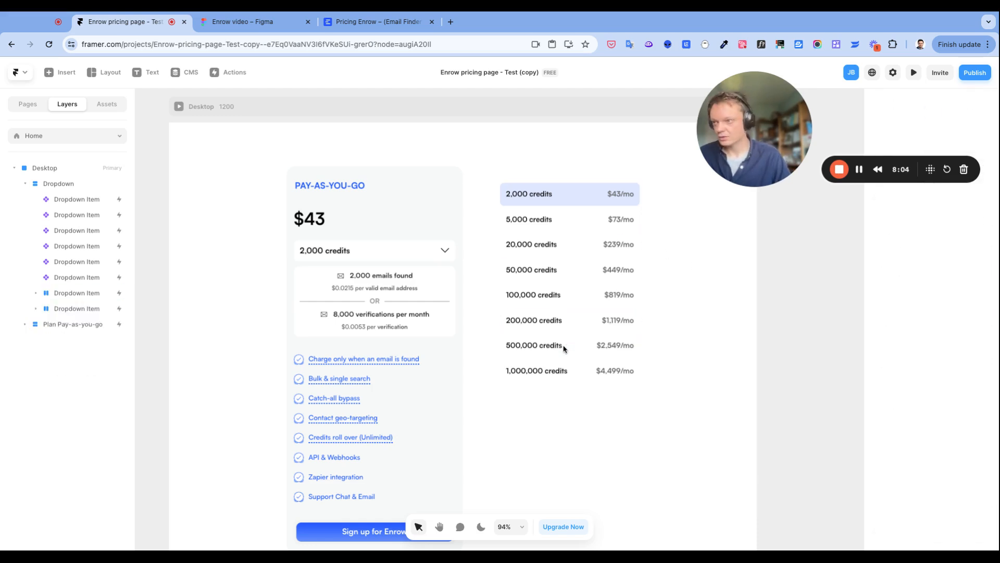
{"action": "key", "text": "ctrl+z"}
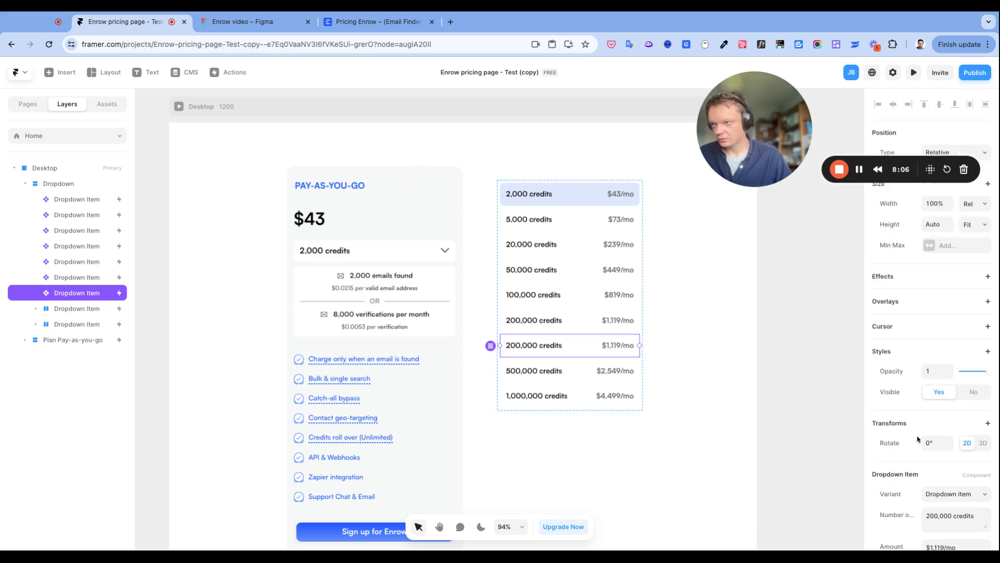
- Set the number of credits of the second 200,000 credits component row to 500,000 credits
{"action": "left_click", "coordinate": [931, 516]}
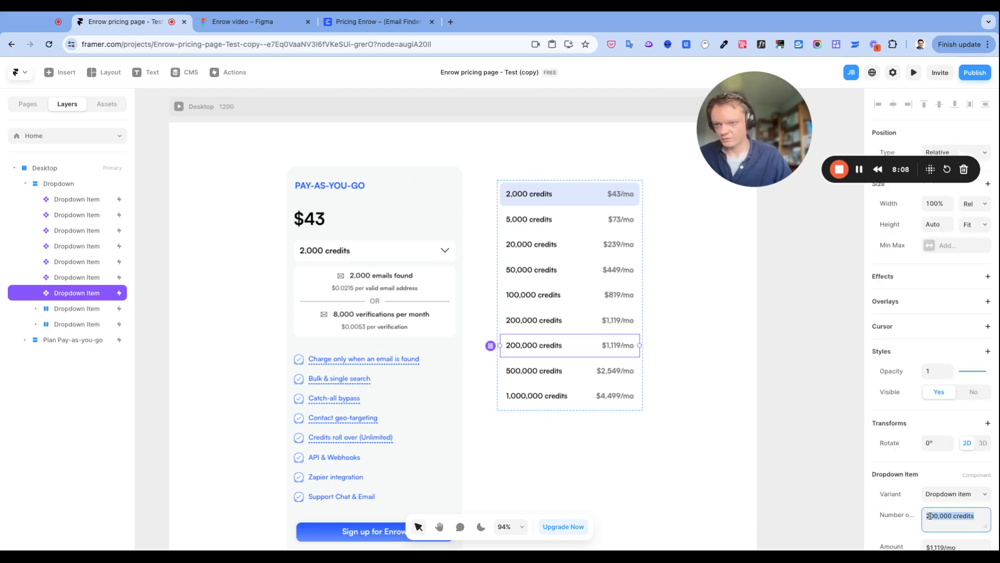
{"action": "left_click", "coordinate": [930, 515]}
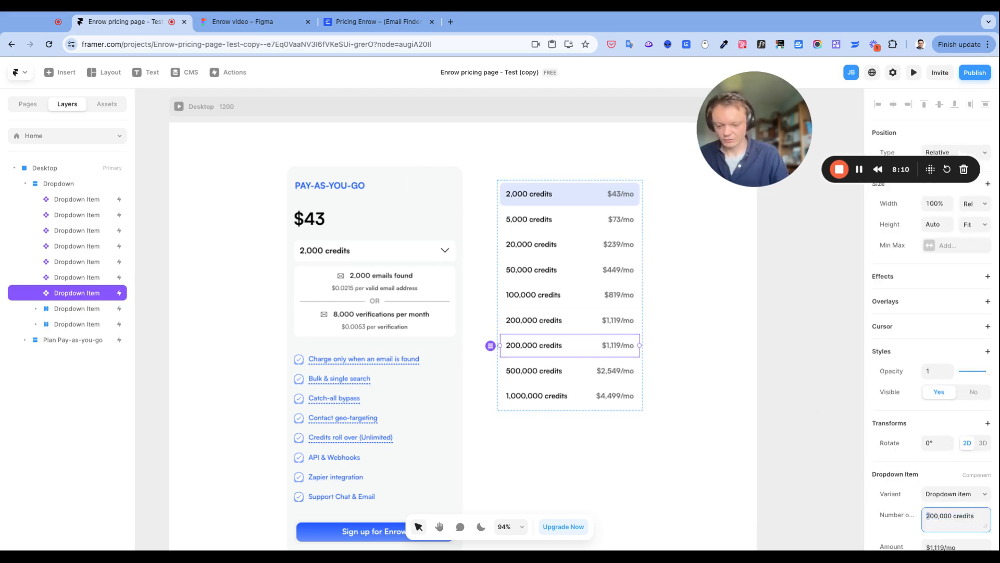
{"action": "type", "text": "5"}
{"action": "scroll", "coordinate": [950, 465], "scroll_direction": "down", "scroll_amount": 1}
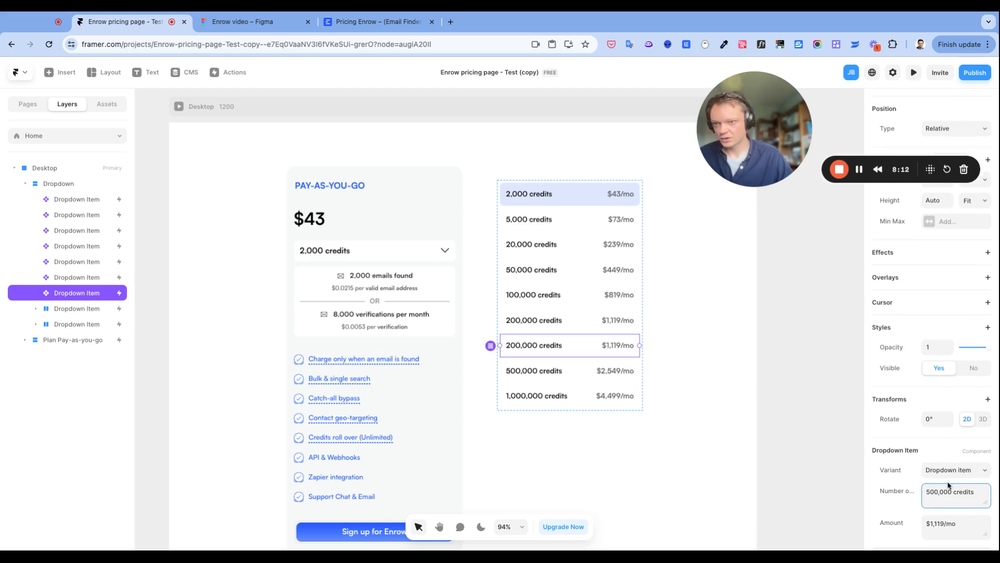
- Set the amount of the new 500,000 credits component row to $2,549/mo
{"action": "left_click", "coordinate": [936, 523]}
{"action": "left_click", "coordinate": [933, 523]}
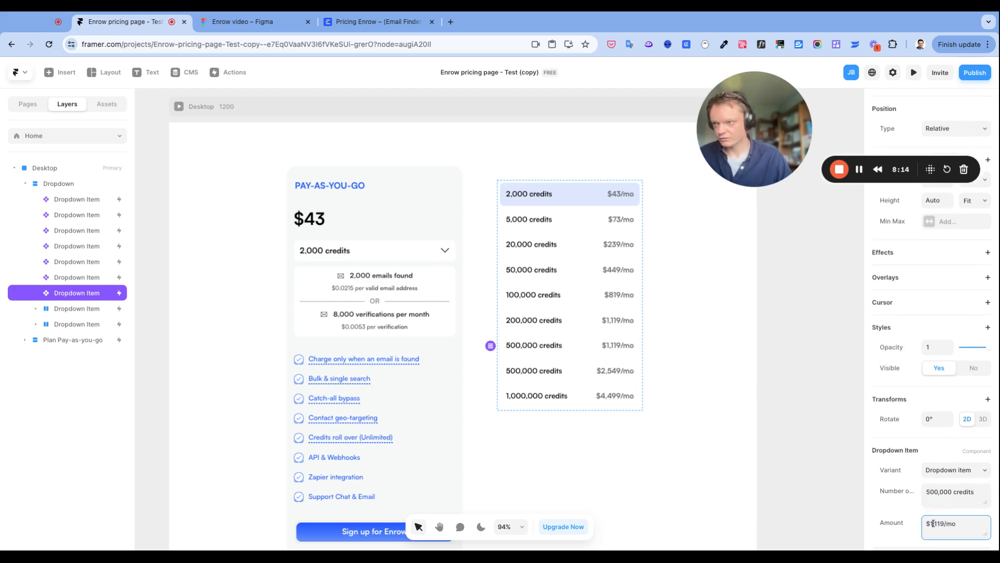
{"action": "key", "text": "BackSpace"}
{"action": "type", "text": "2"}
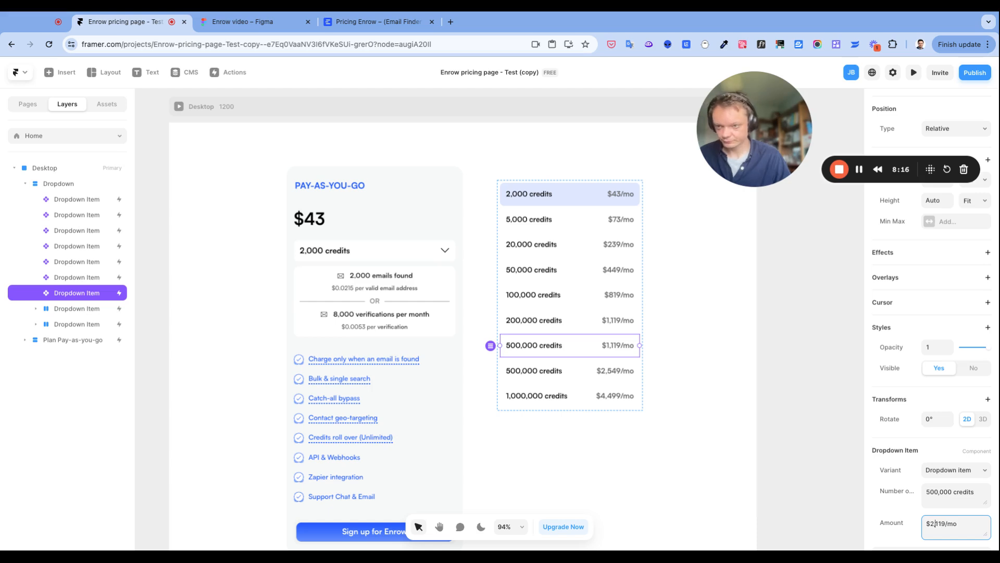
{"action": "key", "text": "BackSpace"}
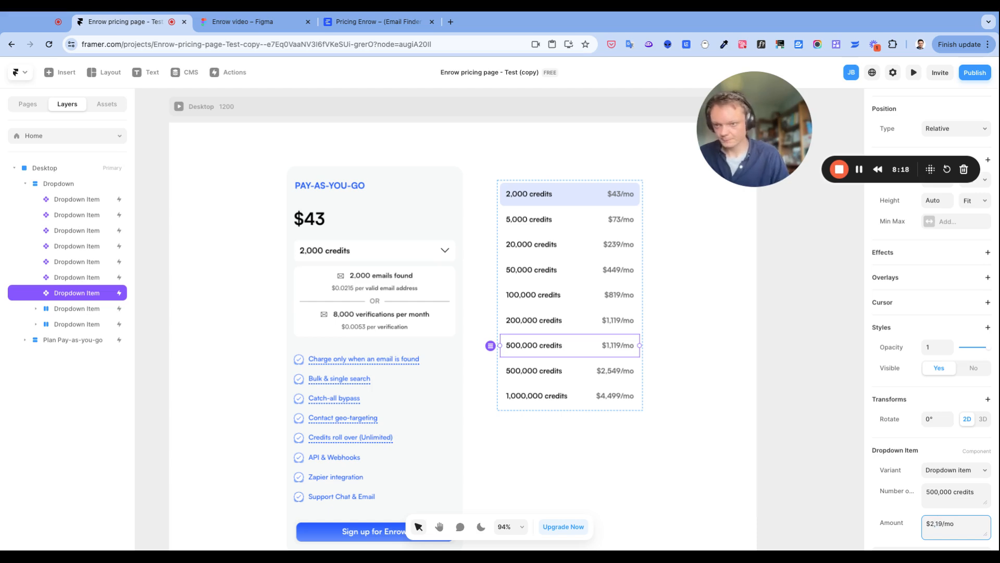
{"action": "type", "text": "5"}
{"action": "key", "text": "Right"}
{"action": "key", "text": "BackSpace"}
{"action": "type", "text": "4"}
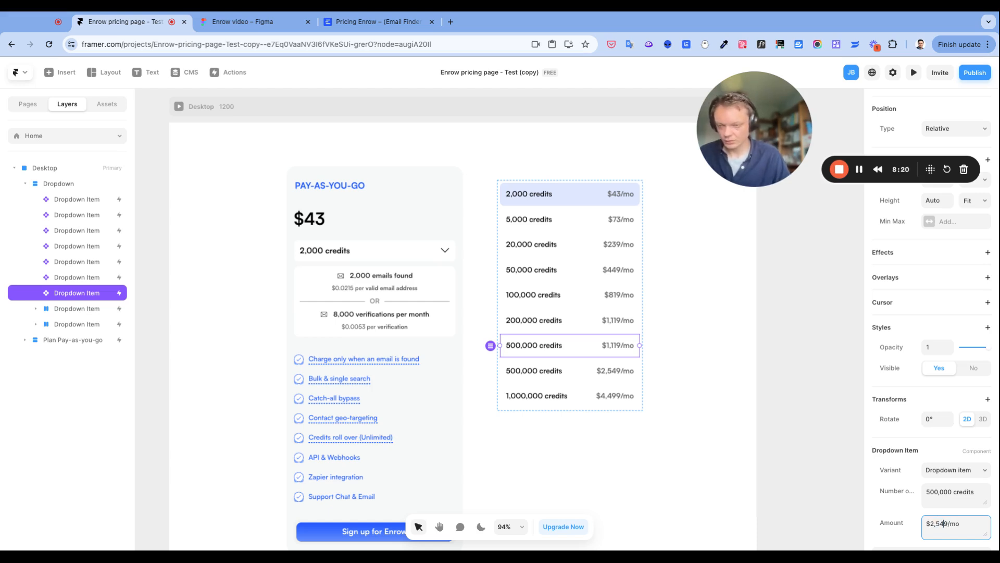
- Delete the old static 500,000 credits row from the dropdown
{"action": "left_click", "coordinate": [555, 372]}
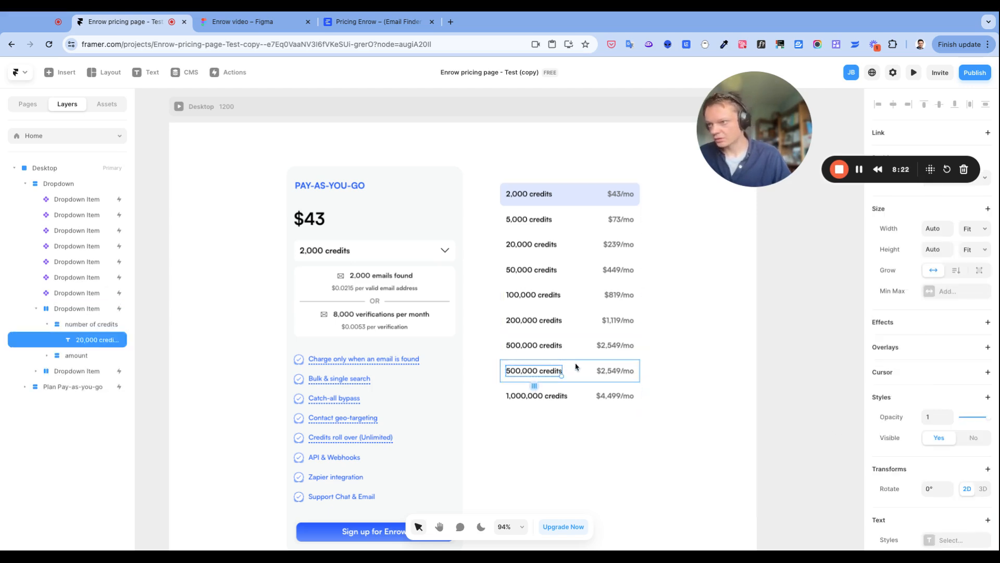
{"action": "left_click", "coordinate": [578, 367]}
{"action": "key", "text": "Delete"}
- Duplicate the 500,000 credits component row and set the copy's number of credits to 1,000,000 credits
{"action": "left_click", "coordinate": [583, 346]}
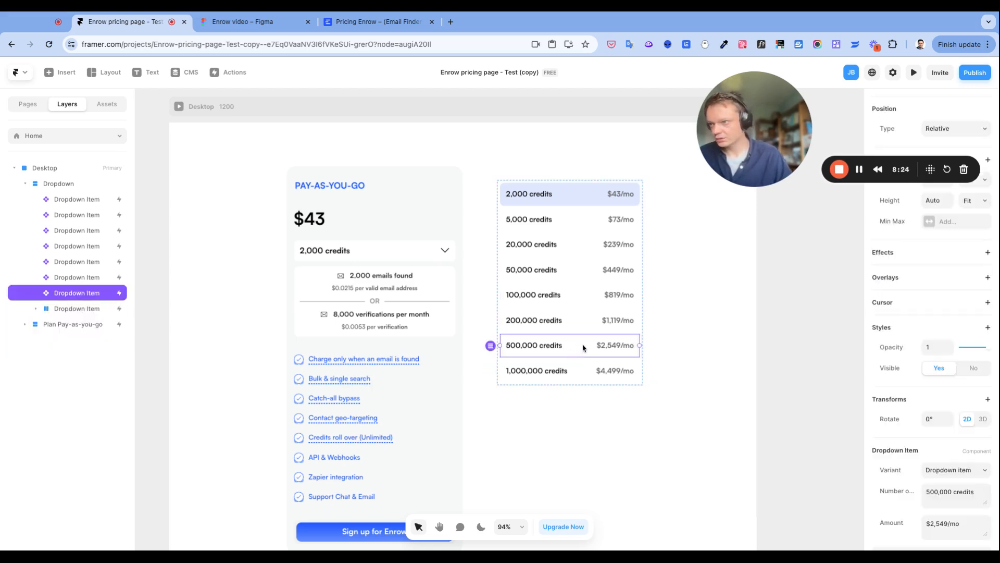
{"action": "key", "text": "ctrl+d"}
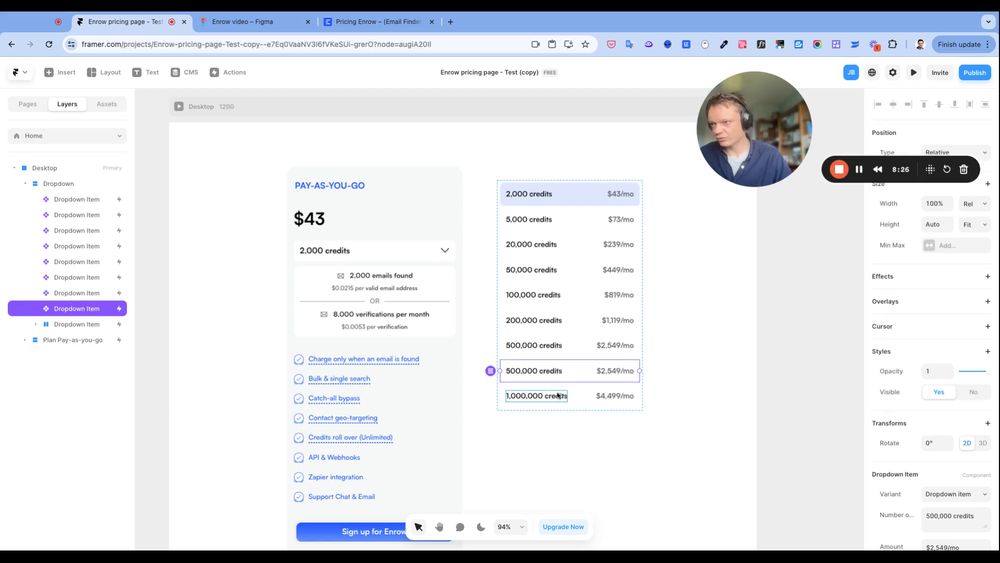
{"action": "left_click", "coordinate": [957, 516]}
{"action": "left_click", "coordinate": [930, 520]}
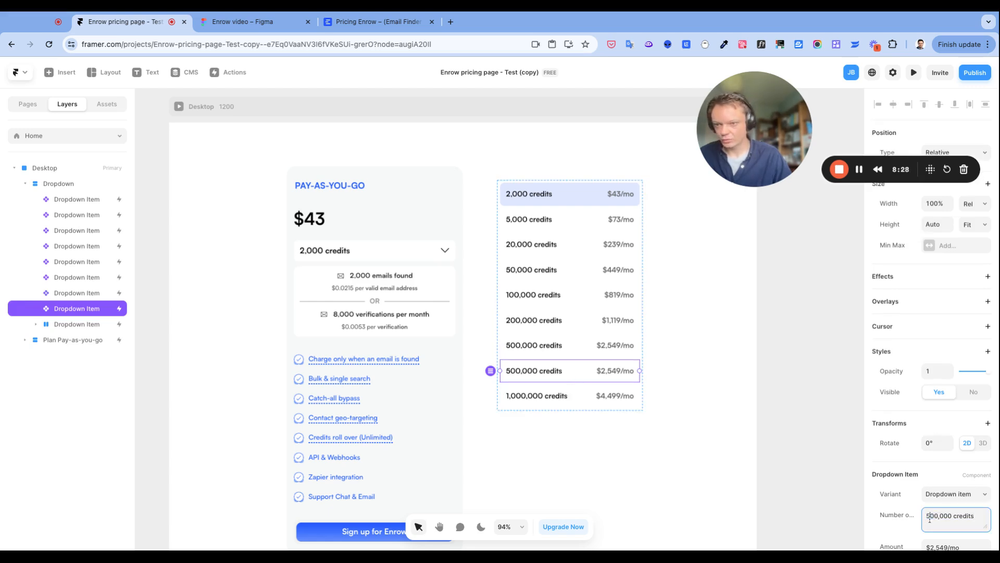
{"action": "key", "text": "BackSpace"}
{"action": "type", "text": "1,0"}
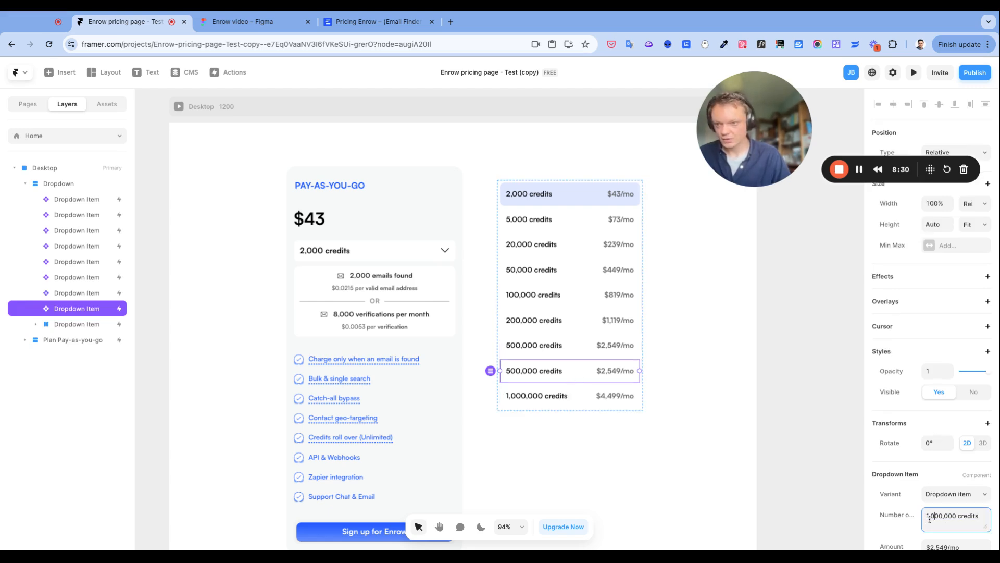
- Set the amount of the new 1,000,000 credits component row to $4,499/mo and delete the old static 1,000,000 credits row
{"action": "scroll", "coordinate": [940, 495], "scroll_direction": "down", "scroll_amount": 2}
{"action": "left_click", "coordinate": [944, 490]}
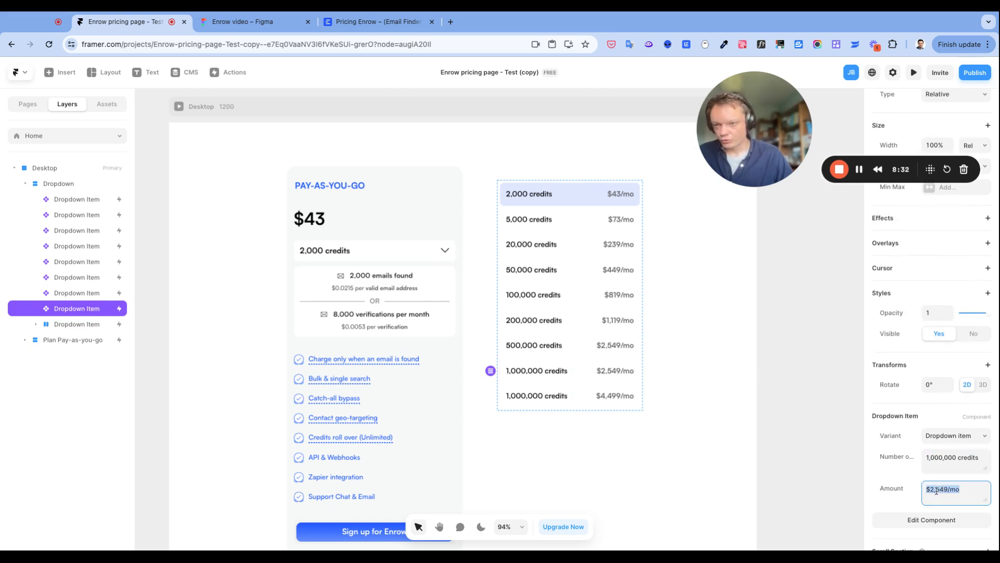
{"action": "left_click", "coordinate": [935, 491]}
{"action": "key", "text": "BackSpace"}
{"action": "type", "text": "4"}
{"action": "key", "text": "Right"}
{"action": "key", "text": "Right"}
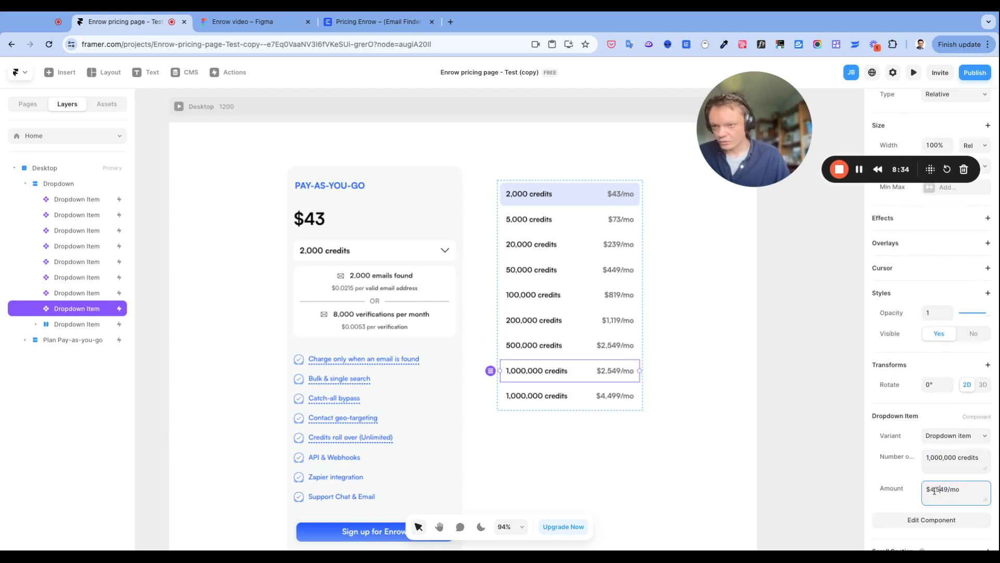
{"action": "key", "text": "BackSpace"}
{"action": "type", "text": "4"}
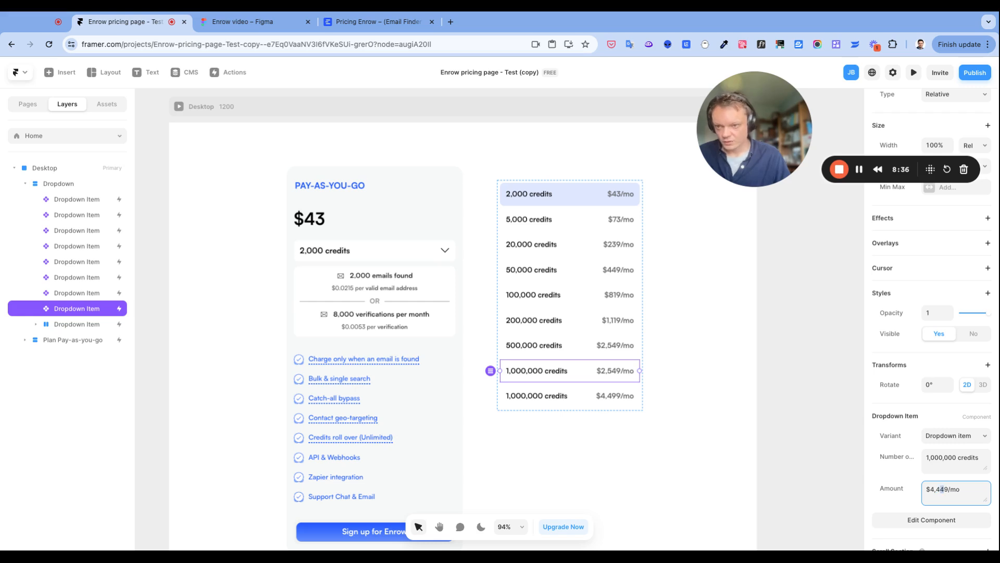
{"action": "key", "text": "Delete"}
{"action": "type", "text": "9"}
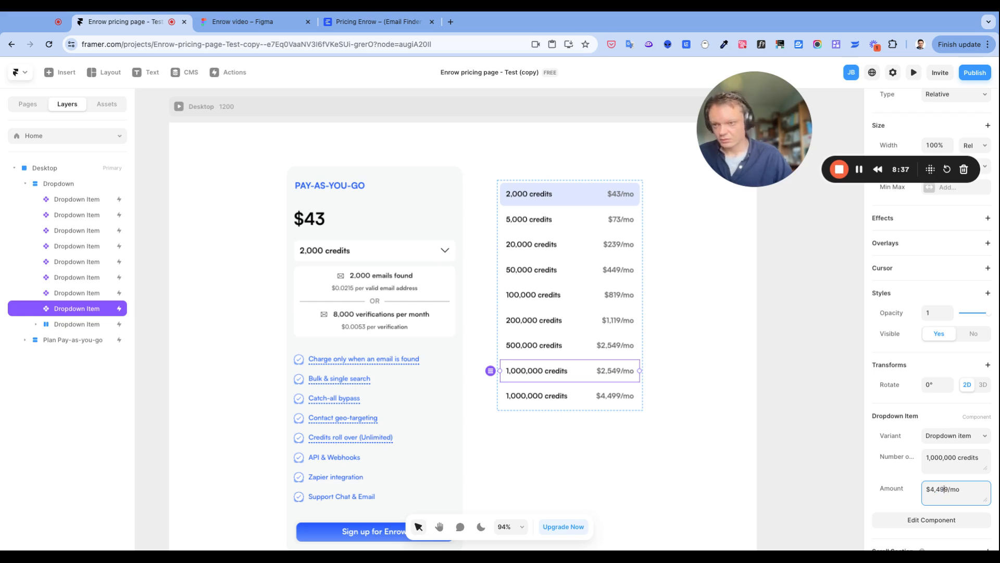
{"action": "left_click", "coordinate": [603, 395]}
{"action": "key", "text": "Delete"}
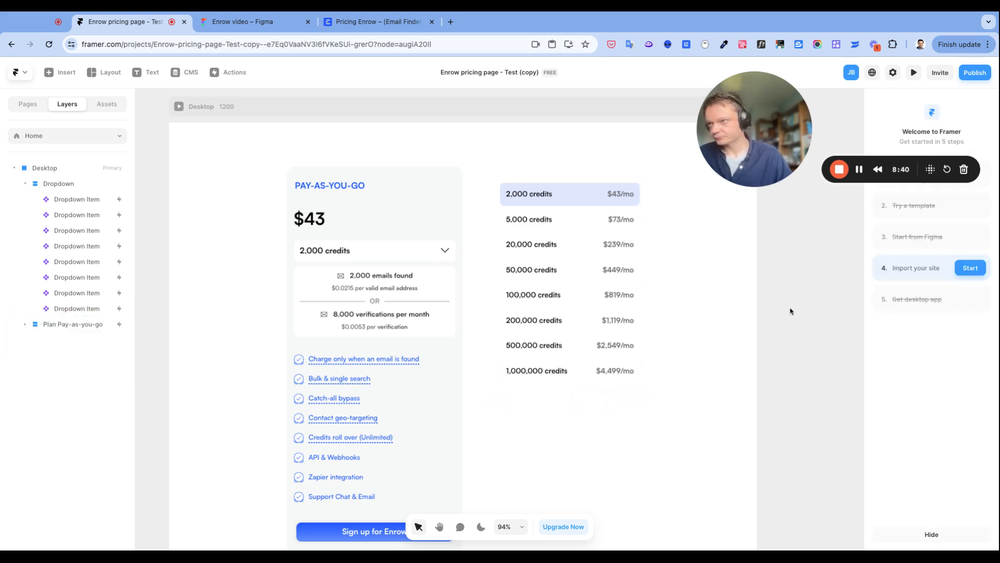
{"action": "left_click", "coordinate": [580, 184]}
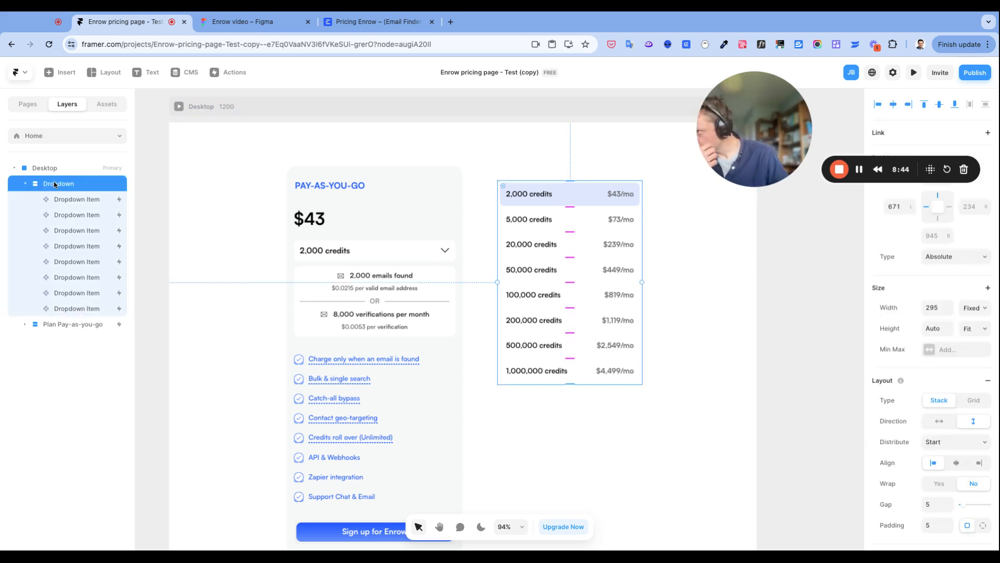
{"action": "left_click", "coordinate": [91, 204]}
{"action": "left_click", "coordinate": [80, 183]}
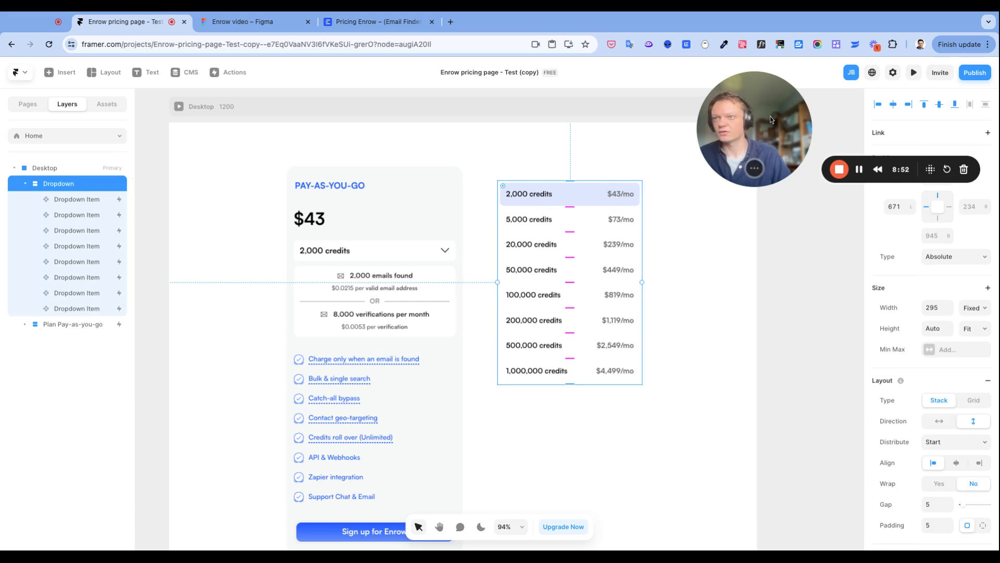
{"action": "left_click", "coordinate": [915, 72]}
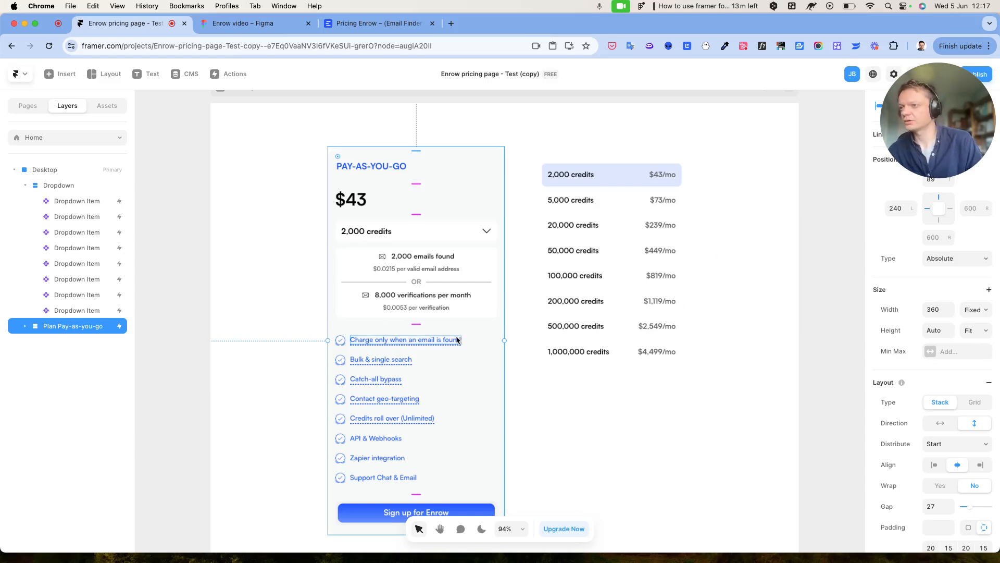
{"action": "scroll", "coordinate": [456, 340], "scroll_direction": "left", "scroll_amount": 1}
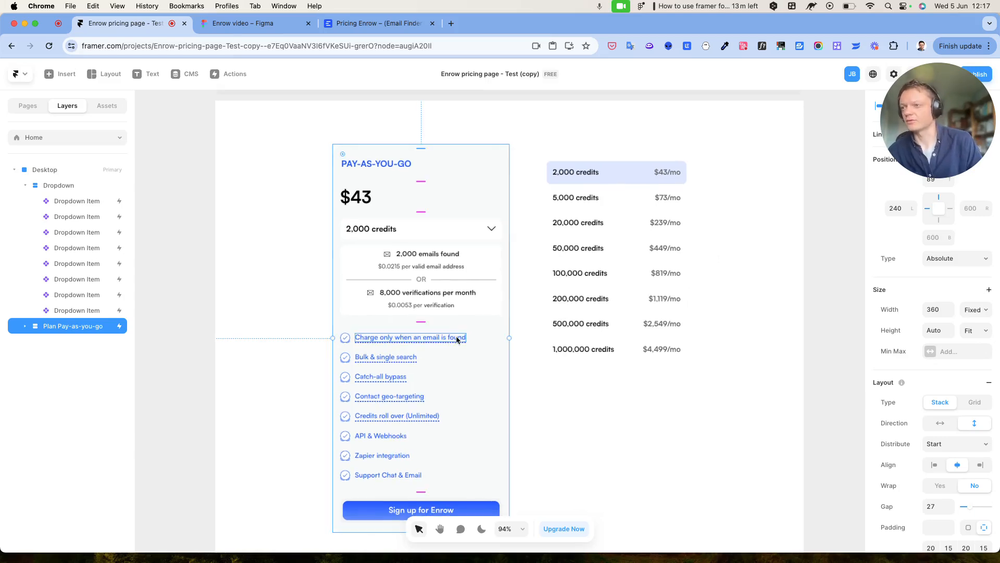
{"action": "scroll", "coordinate": [457, 340], "scroll_direction": "left", "scroll_amount": 3}
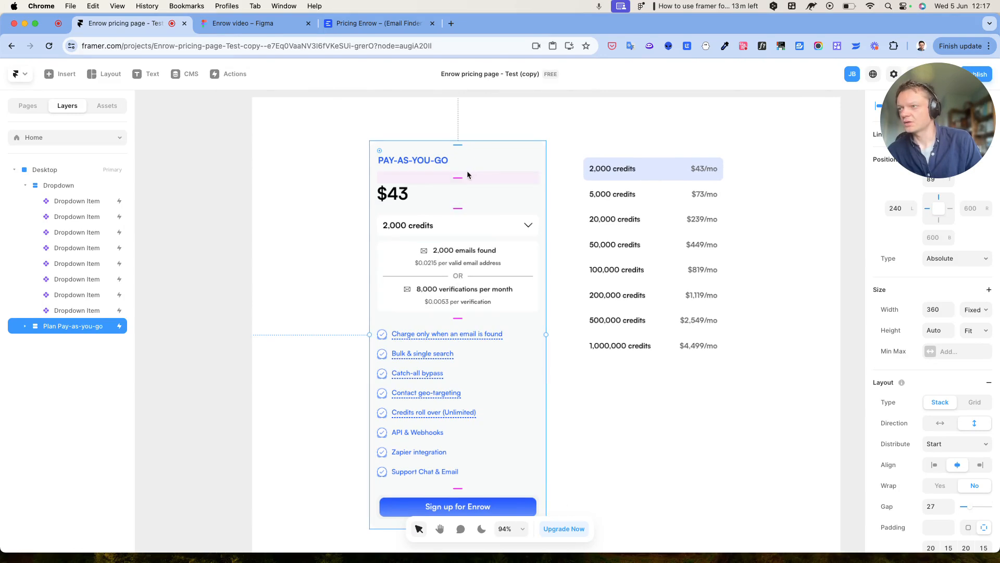
{"action": "left_click", "coordinate": [457, 225]}
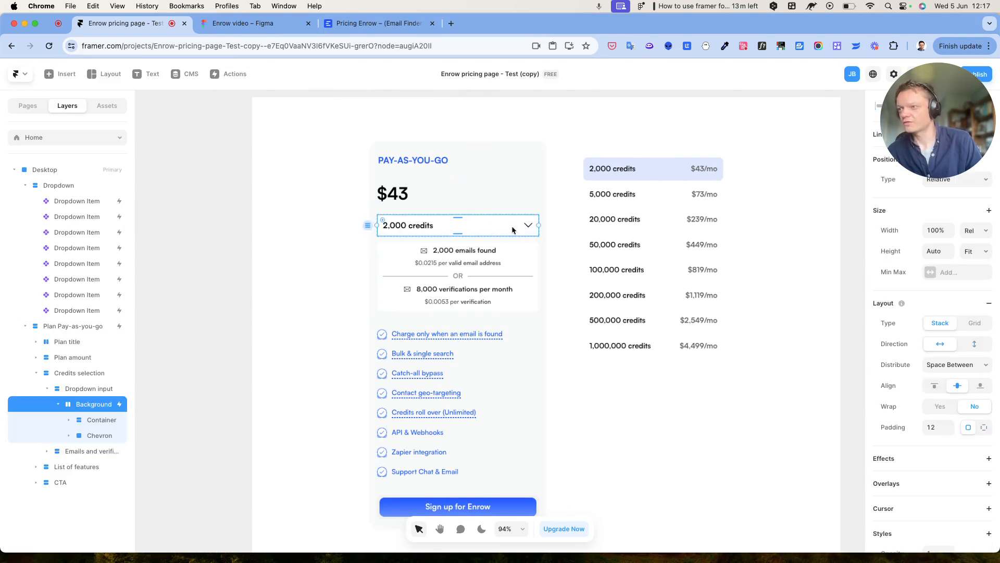
{"action": "left_click", "coordinate": [517, 146]}
{"action": "left_click", "coordinate": [589, 127]}
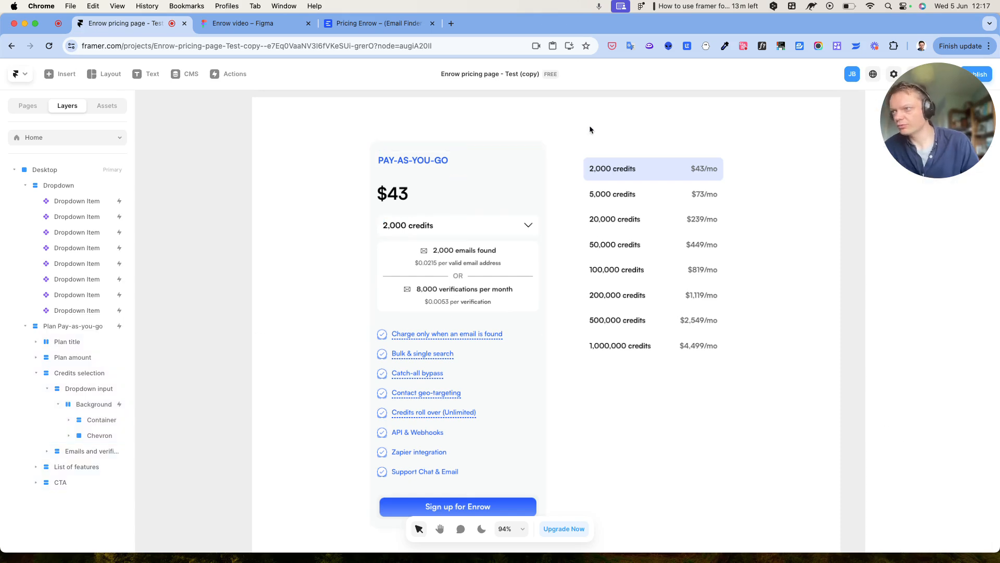
- Turn the Plan Pay-as-you-go stack into a component named Plan
{"action": "left_click", "coordinate": [514, 147]}
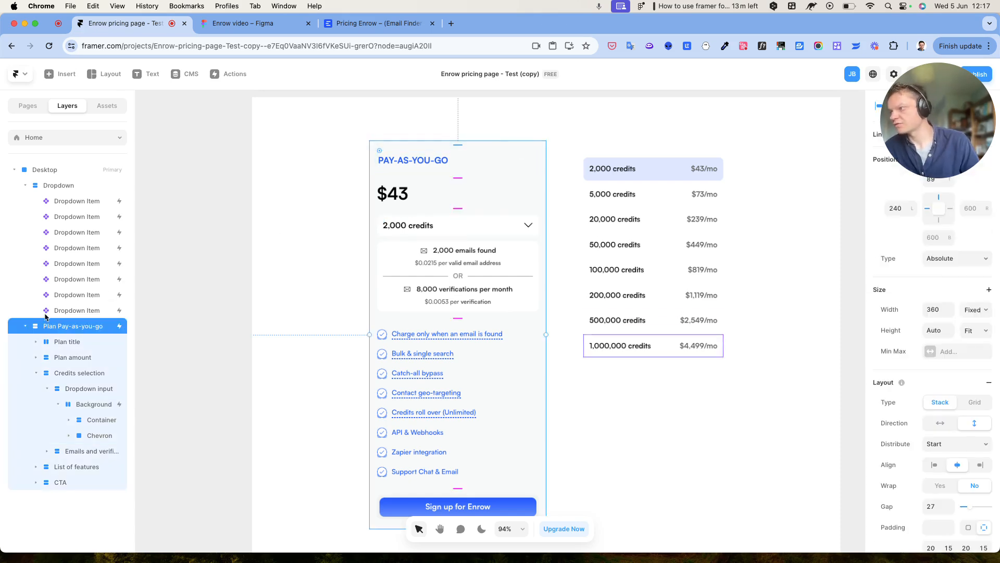
{"action": "left_click", "coordinate": [25, 326]}
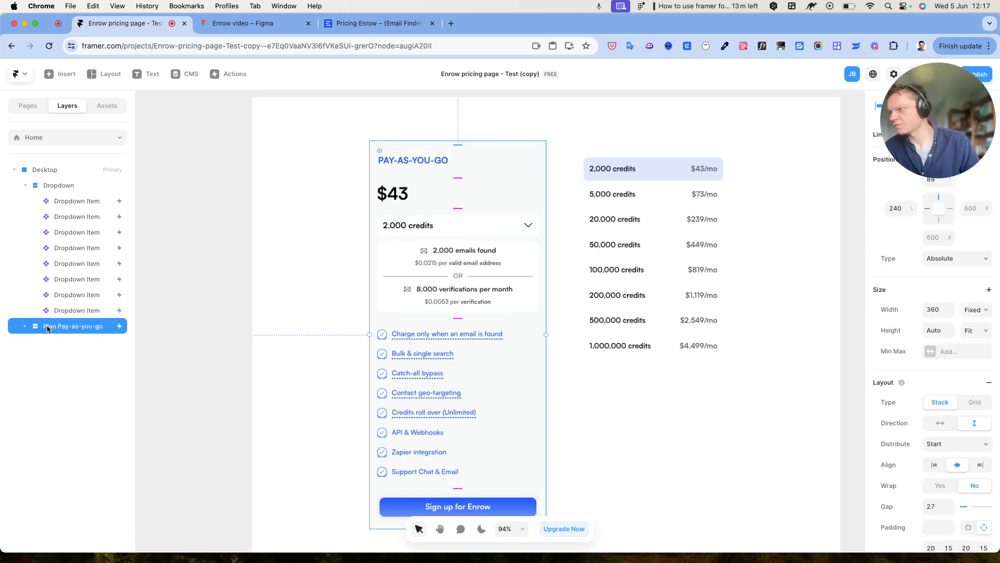
{"action": "right_click", "coordinate": [80, 327]}
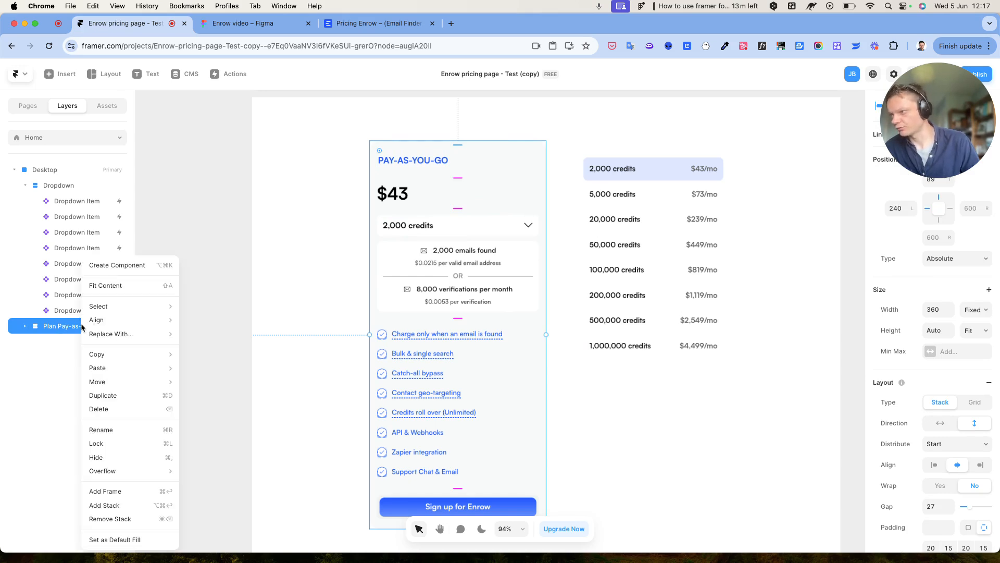
{"action": "left_click", "coordinate": [136, 266]}
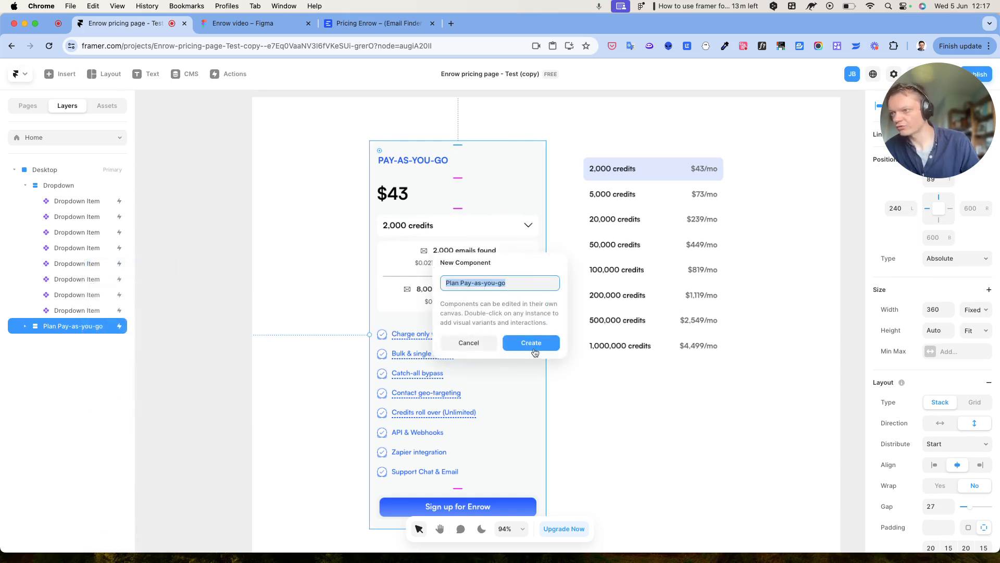
{"action": "left_click", "coordinate": [514, 282]}
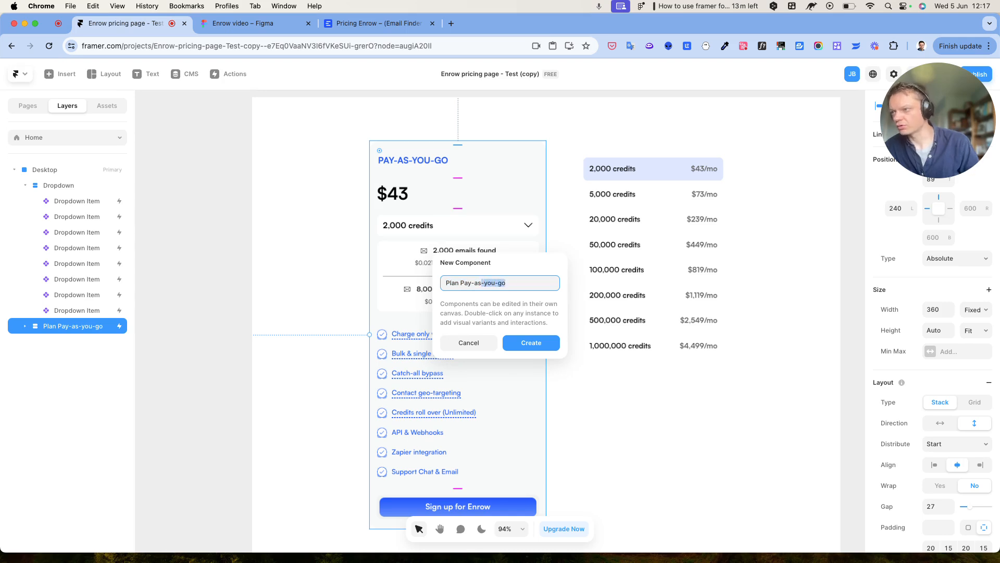
{"action": "key", "text": "BackSpace"}
{"action": "key", "text": "Return"}
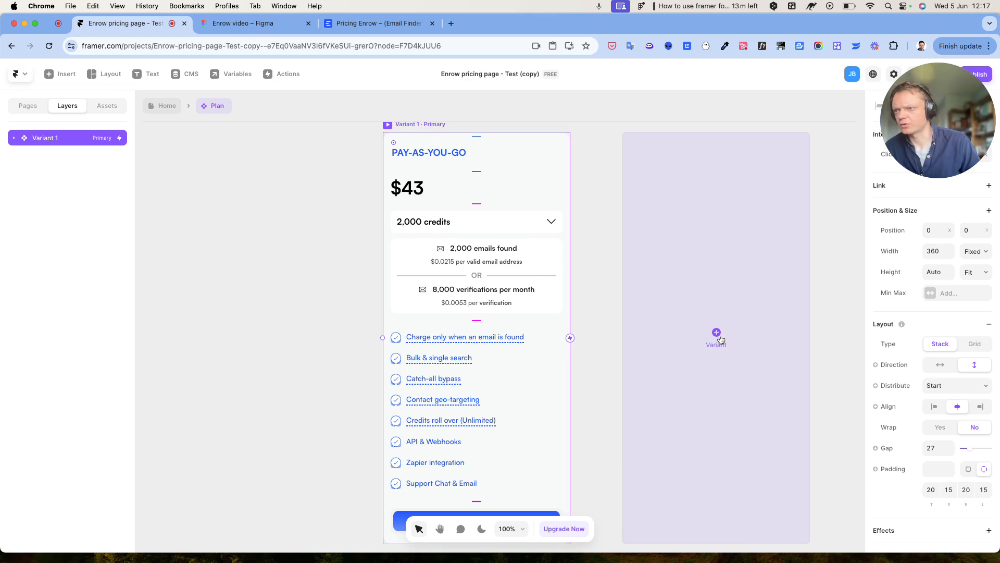
- Add a second variant to the Plan component
{"action": "left_click", "coordinate": [718, 335]}
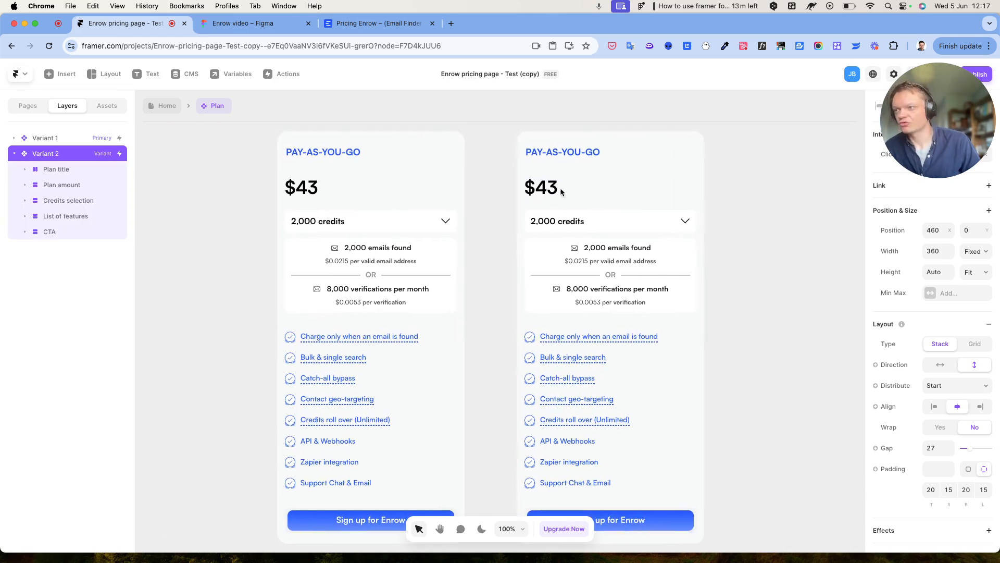
{"action": "left_click", "coordinate": [450, 223]}
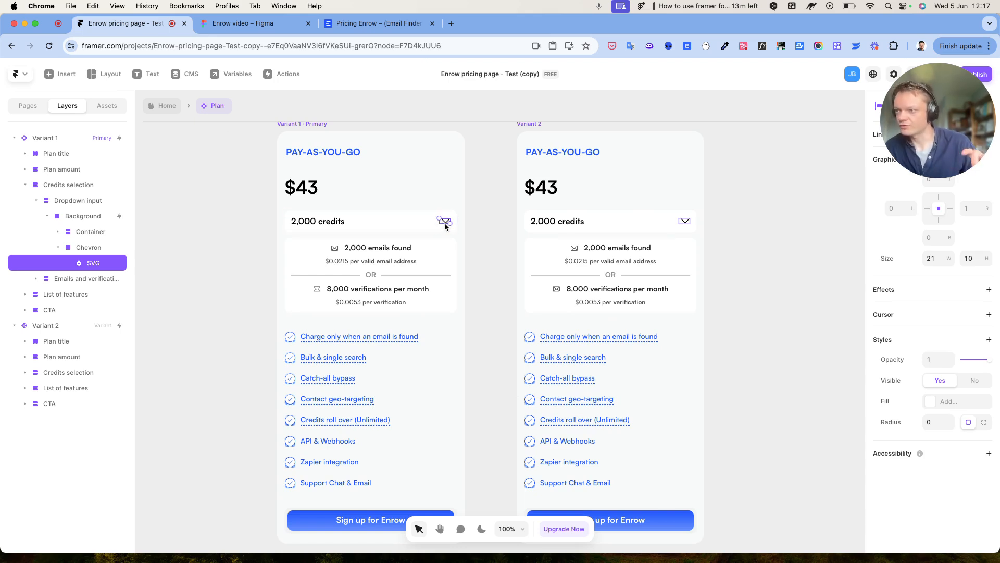
{"action": "scroll", "coordinate": [446, 226], "scroll_direction": "left", "scroll_amount": 1}
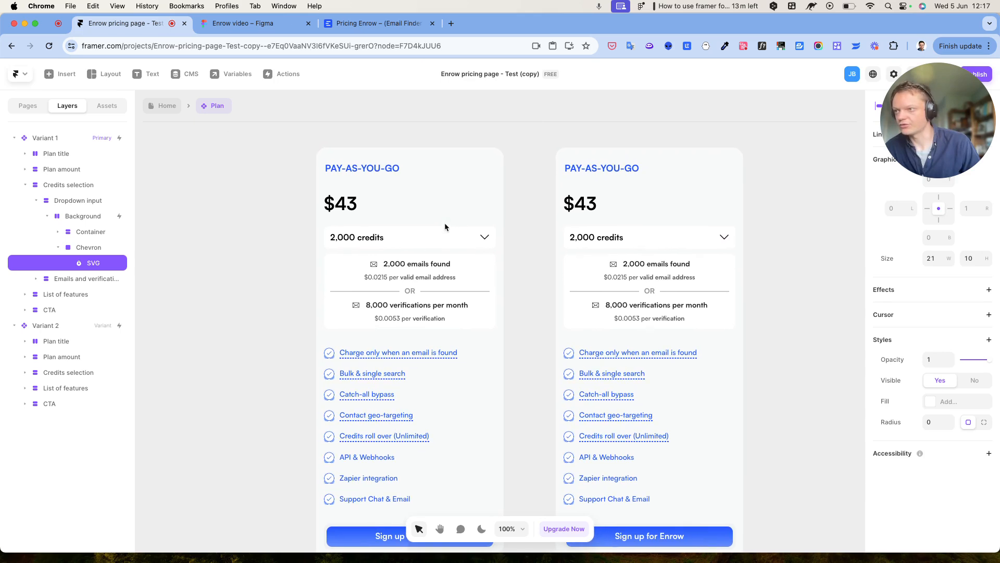
{"action": "left_click", "coordinate": [93, 248]}
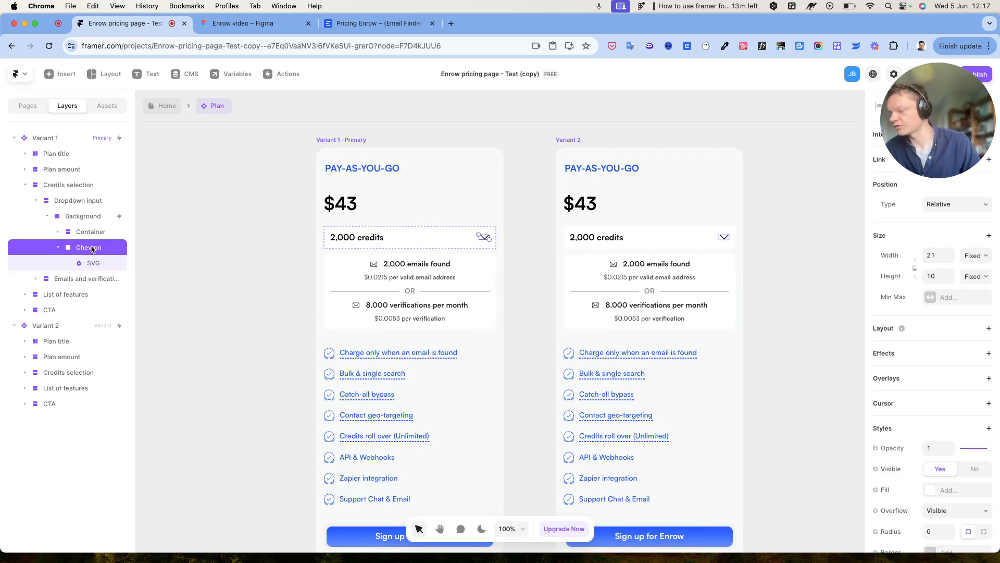
- Flip the chevron's path vertically in Variant 2 so the arrow points up
{"action": "left_click", "coordinate": [724, 238]}
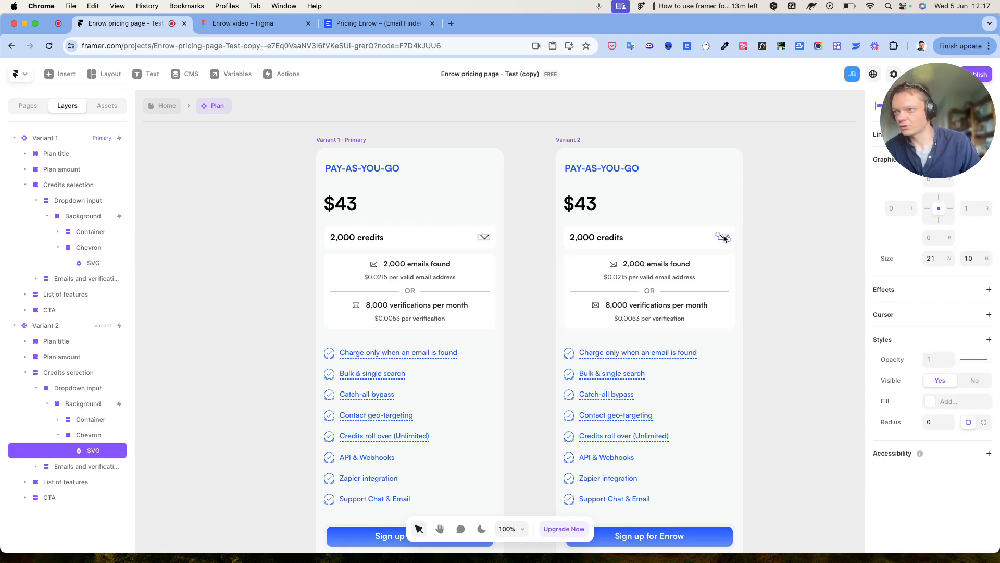
{"action": "double_click", "coordinate": [93, 451]}
{"action": "double_click", "coordinate": [74, 451]}
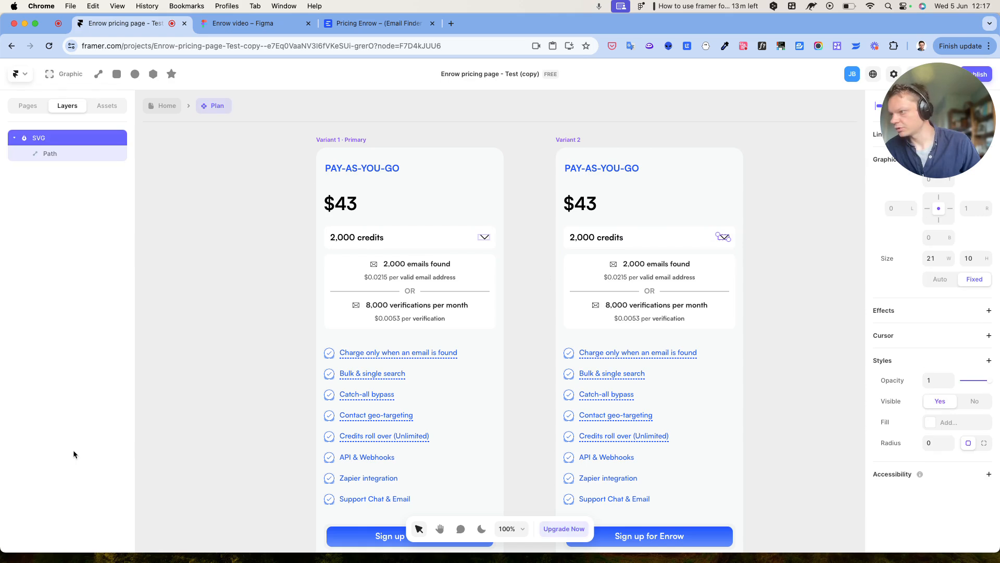
{"action": "left_click", "coordinate": [76, 153]}
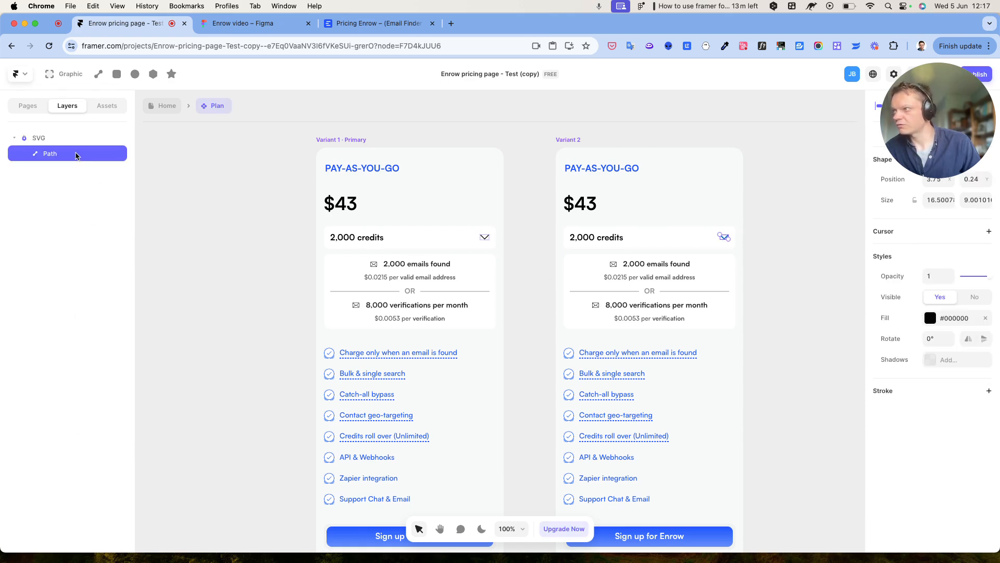
{"action": "left_click", "coordinate": [984, 340]}
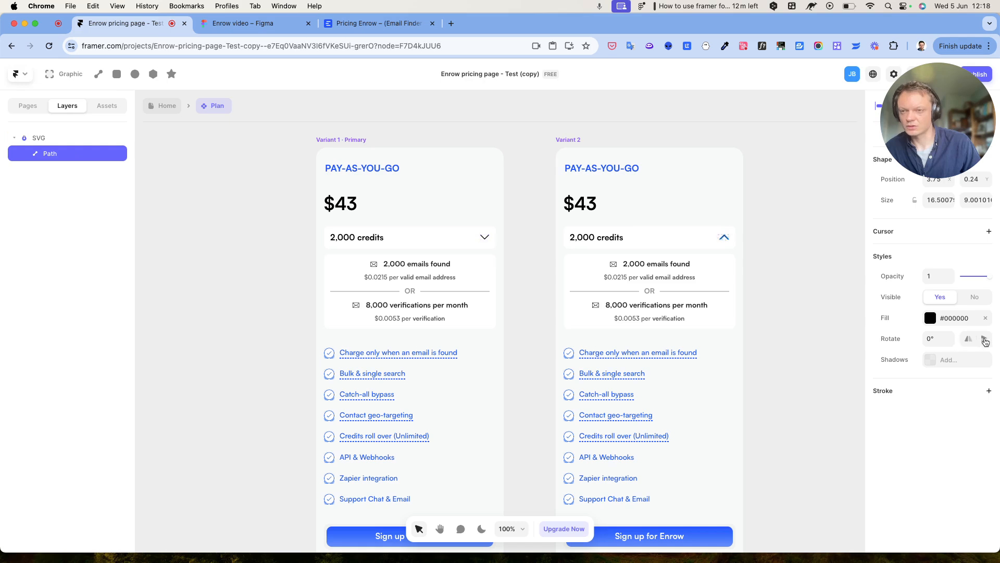
{"action": "left_click", "coordinate": [816, 258]}
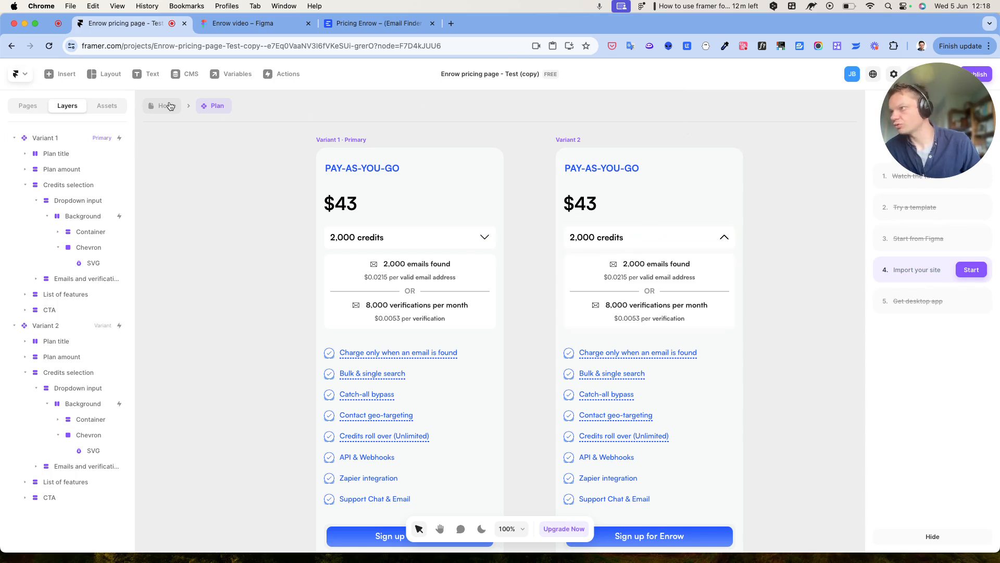
- Return to the Home page and copy the Dropdown stack with its credit items
{"action": "left_click", "coordinate": [23, 107]}
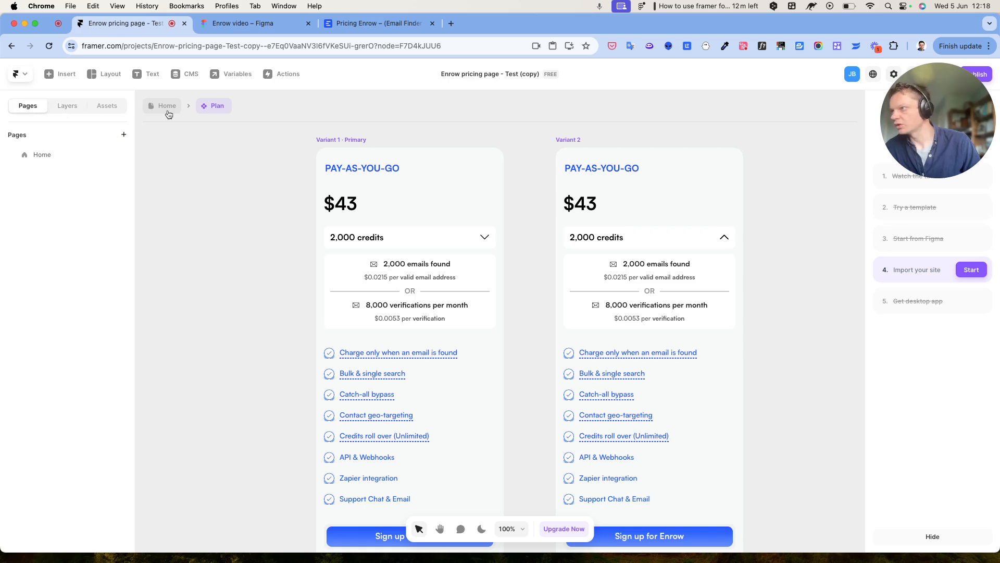
{"action": "left_click", "coordinate": [167, 107]}
{"action": "left_click", "coordinate": [651, 158]}
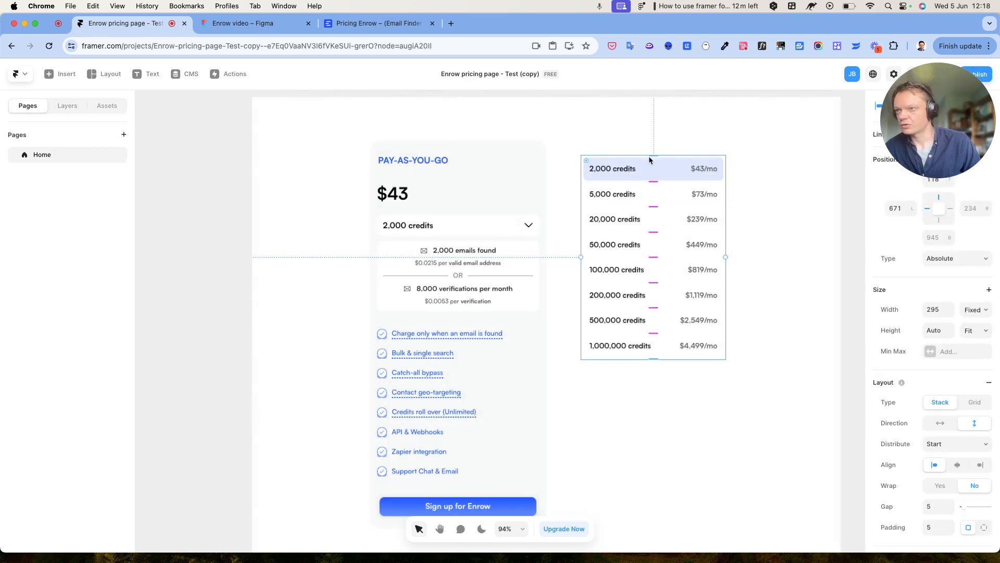
{"action": "left_click", "coordinate": [73, 108]}
{"action": "left_click", "coordinate": [25, 186]}
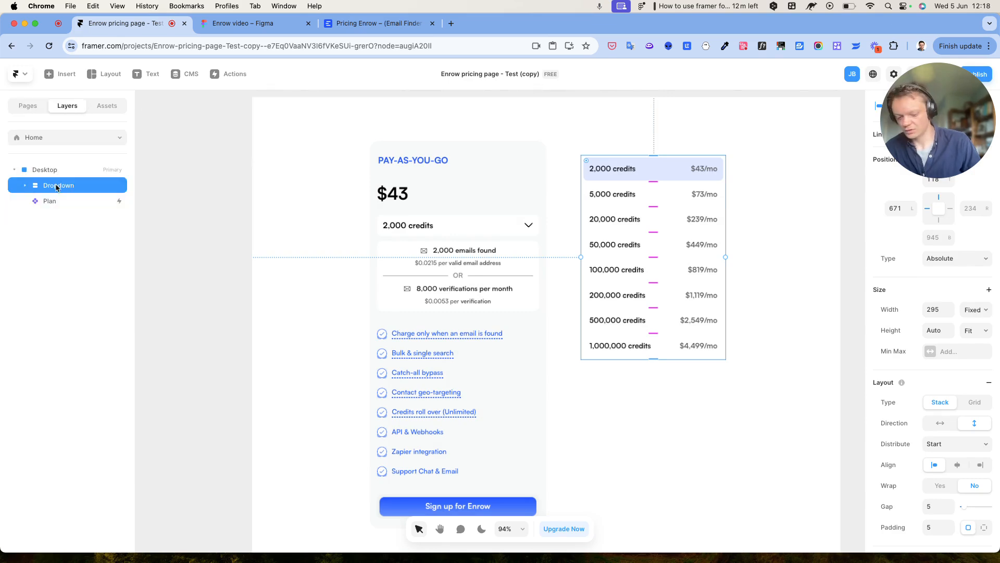
{"action": "left_click", "coordinate": [58, 203]}
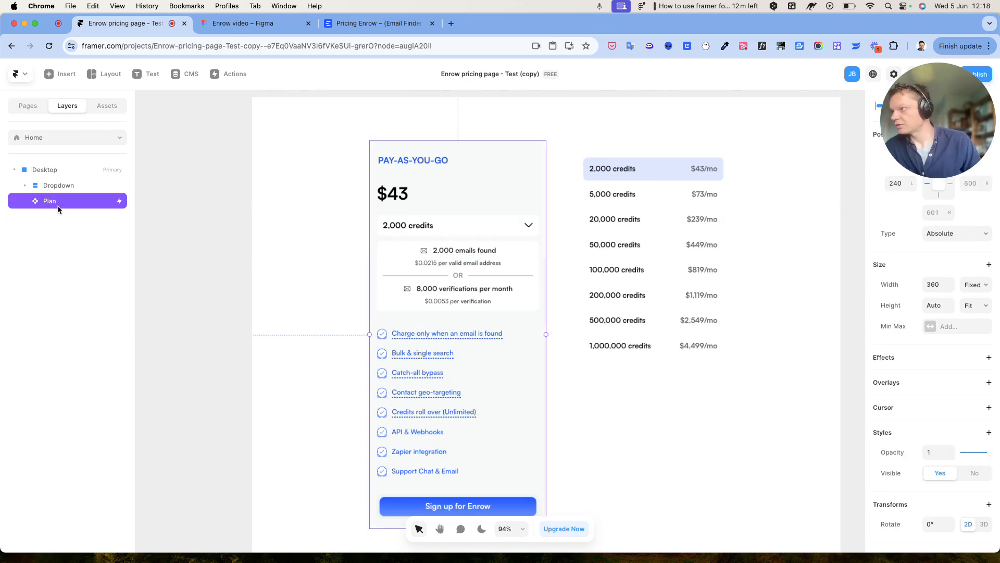
- Open the Plan component and paste the Dropdown stack into Variant 2
{"action": "double_click", "coordinate": [469, 180]}
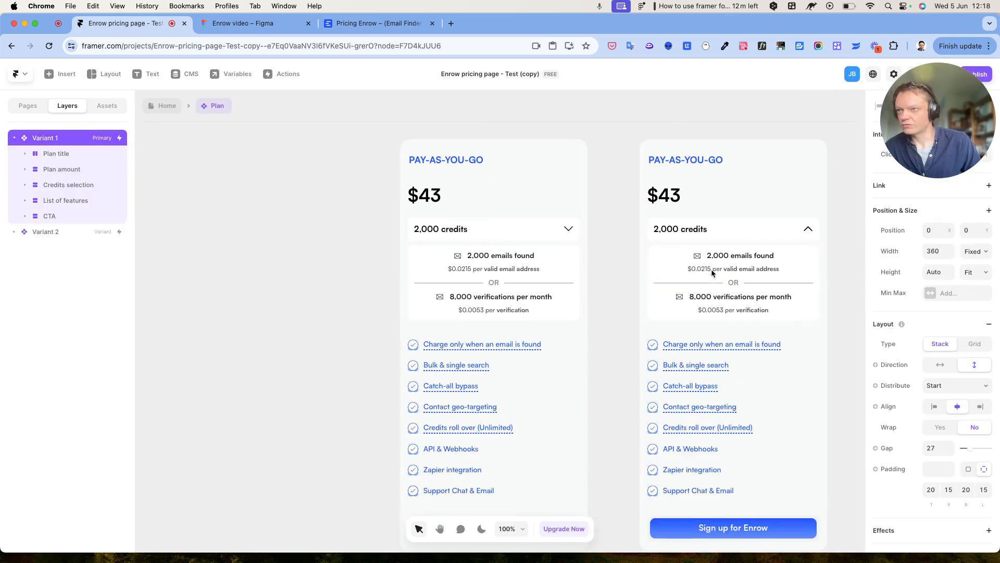
{"action": "left_click", "coordinate": [661, 190]}
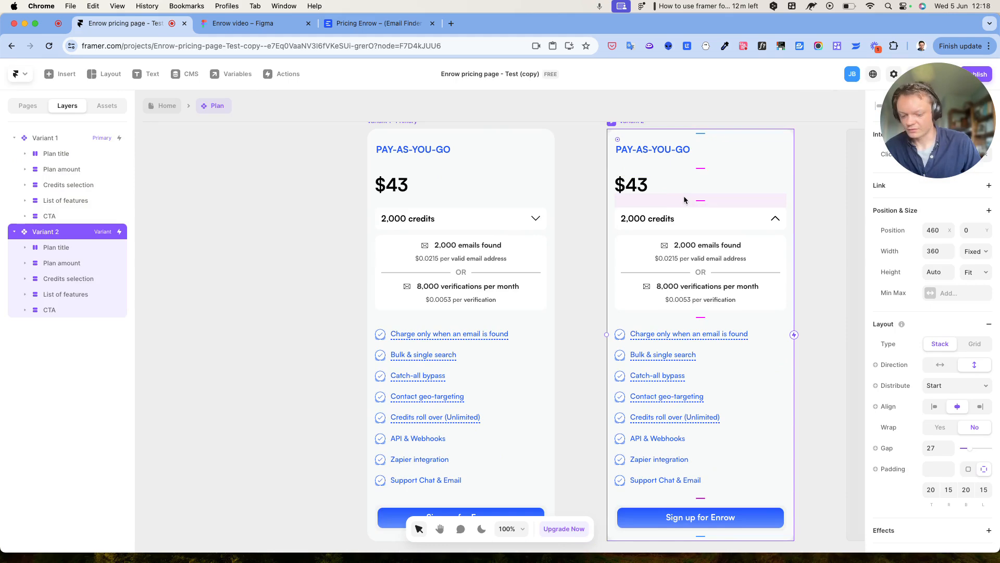
{"action": "key", "text": "super+v"}
{"action": "scroll", "coordinate": [690, 214], "scroll_direction": "down", "scroll_amount": 1}
{"action": "scroll", "coordinate": [689, 215], "scroll_direction": "down", "scroll_amount": 2}
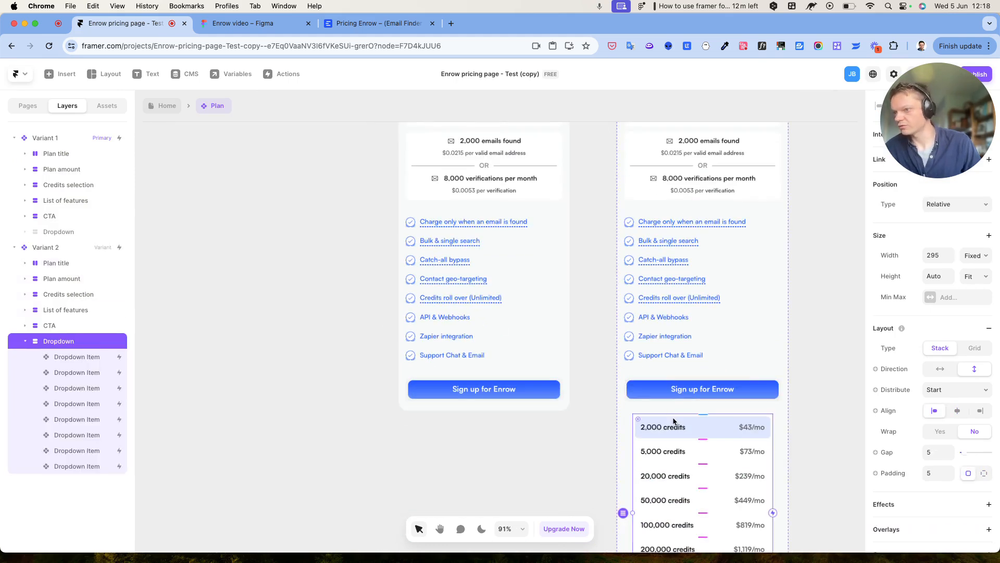
- Set the position type of the Dropdown in Variant 2 to Absolute
{"action": "scroll", "coordinate": [673, 421], "scroll_direction": "up", "scroll_amount": 1}
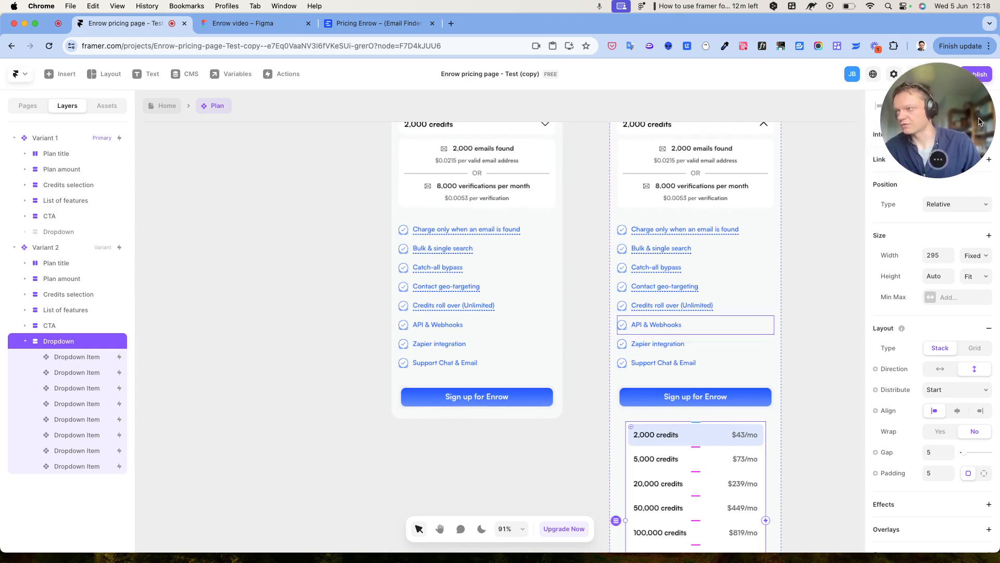
{"action": "scroll", "coordinate": [829, 158], "scroll_direction": "right", "scroll_amount": 3}
{"action": "scroll", "coordinate": [829, 158], "scroll_direction": "up", "scroll_amount": 2}
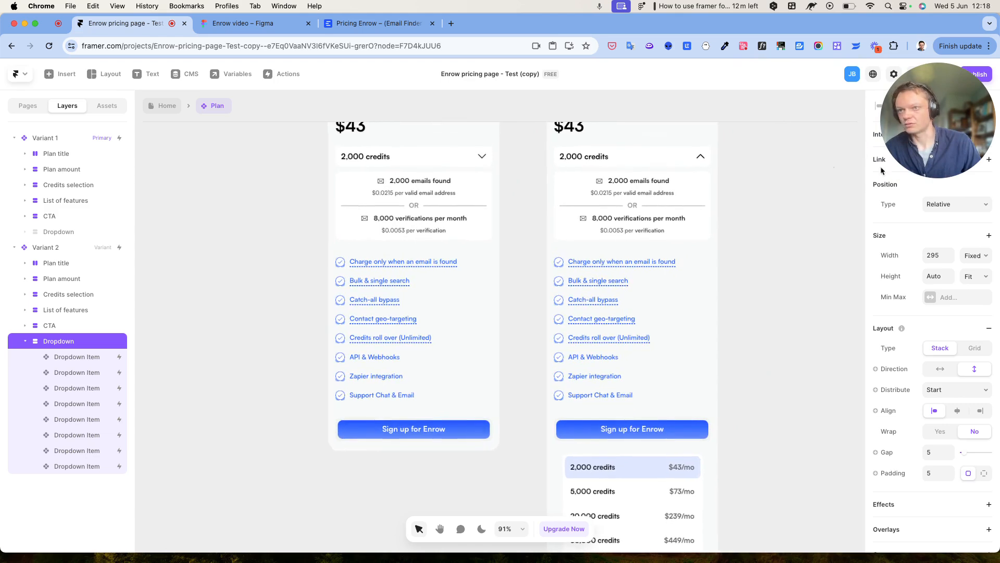
{"action": "left_click_drag", "start_coordinate": [950, 121], "coordinate": [809, 122]}
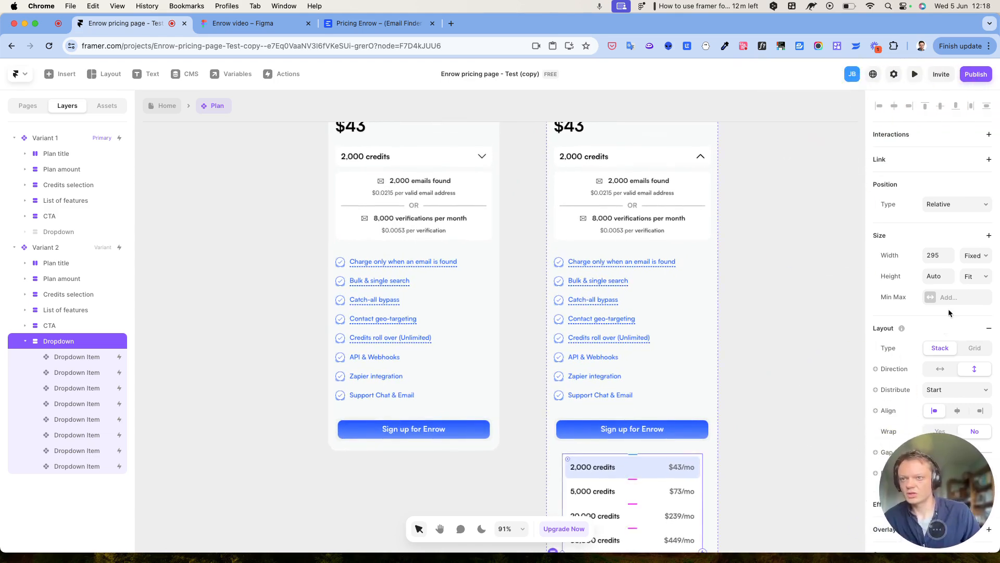
{"action": "left_click", "coordinate": [958, 205]}
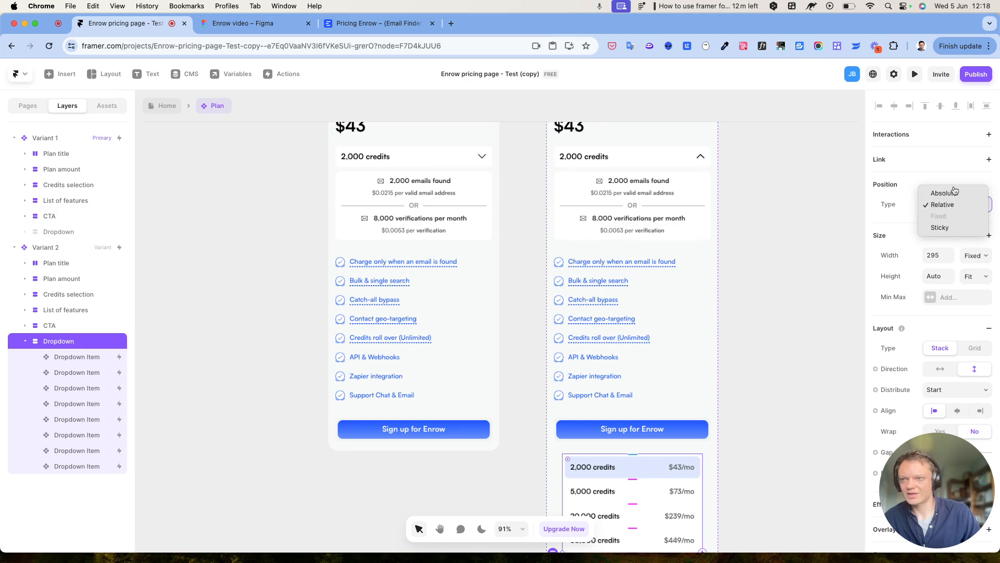
{"action": "left_click", "coordinate": [944, 193]}
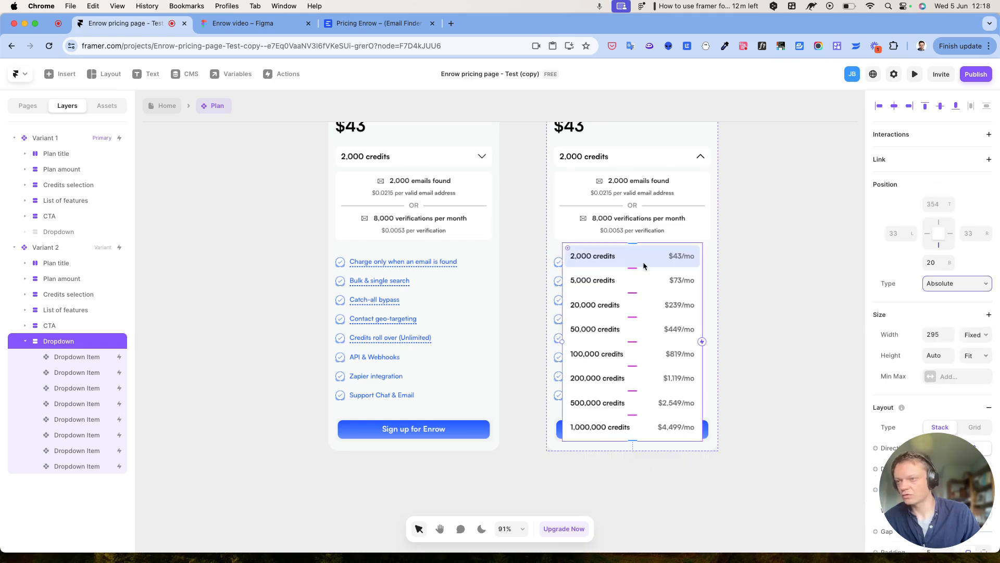
- Move the Dropdown directly below the credits field in Variant 2, aligning their left edges at about 17 from the card's left side
{"action": "scroll", "coordinate": [645, 266], "scroll_direction": "up", "scroll_amount": 4}
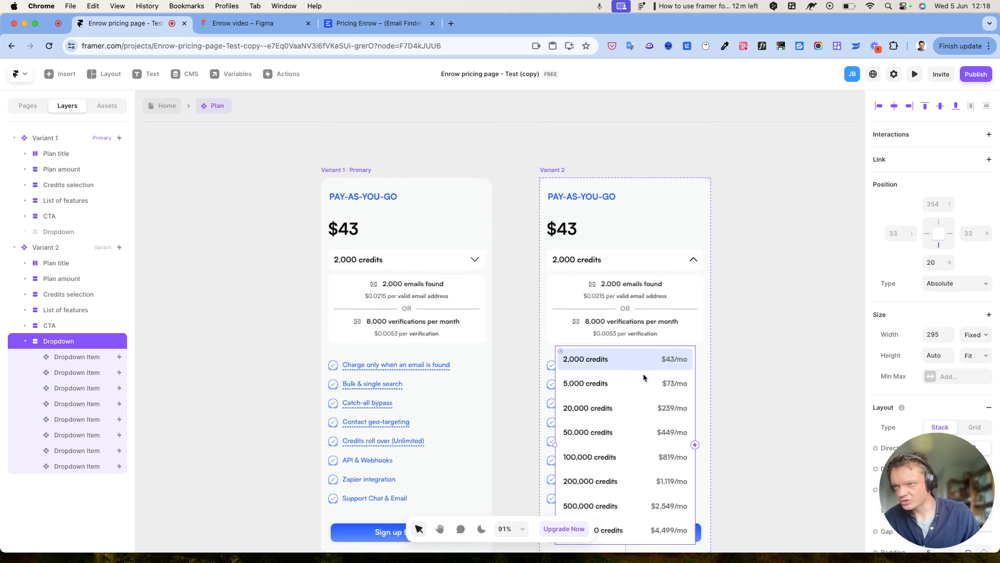
{"action": "left_click_drag", "start_coordinate": [643, 373], "coordinate": [643, 302]}
{"action": "scroll", "coordinate": [599, 283], "scroll_direction": "up", "scroll_amount": 3}
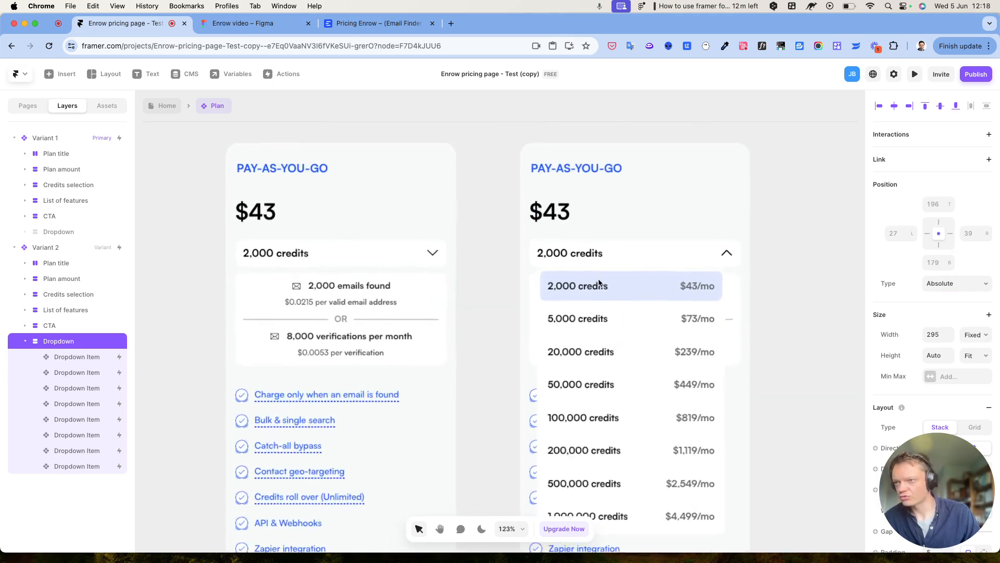
{"action": "scroll", "coordinate": [599, 283], "scroll_direction": "up", "scroll_amount": 2}
{"action": "left_click_drag", "start_coordinate": [654, 348], "coordinate": [649, 349]}
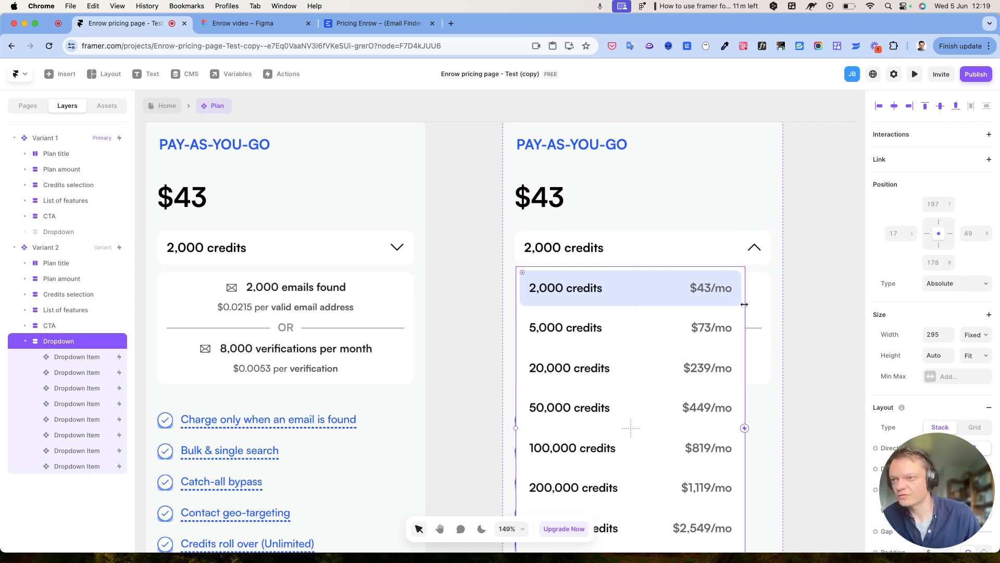
- Widen the Dropdown to 329 so both its edges line up with the credits field above it
{"action": "left_click_drag", "start_coordinate": [743, 305], "coordinate": [772, 305]}
{"action": "scroll", "coordinate": [654, 252], "scroll_direction": "up", "scroll_amount": 3}
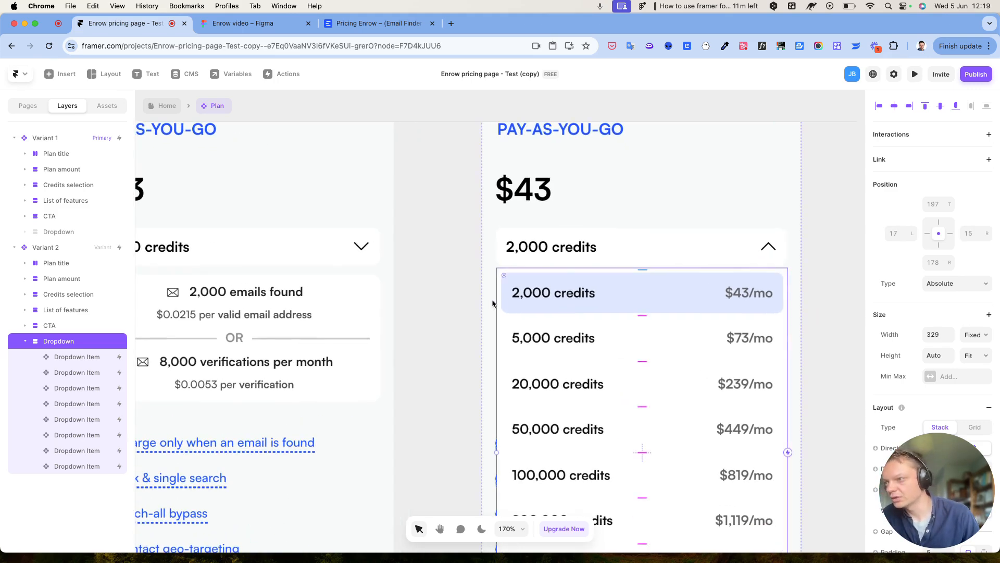
{"action": "left_click_drag", "start_coordinate": [496, 300], "coordinate": [493, 300]}
{"action": "scroll", "coordinate": [601, 264], "scroll_direction": "up", "scroll_amount": 1}
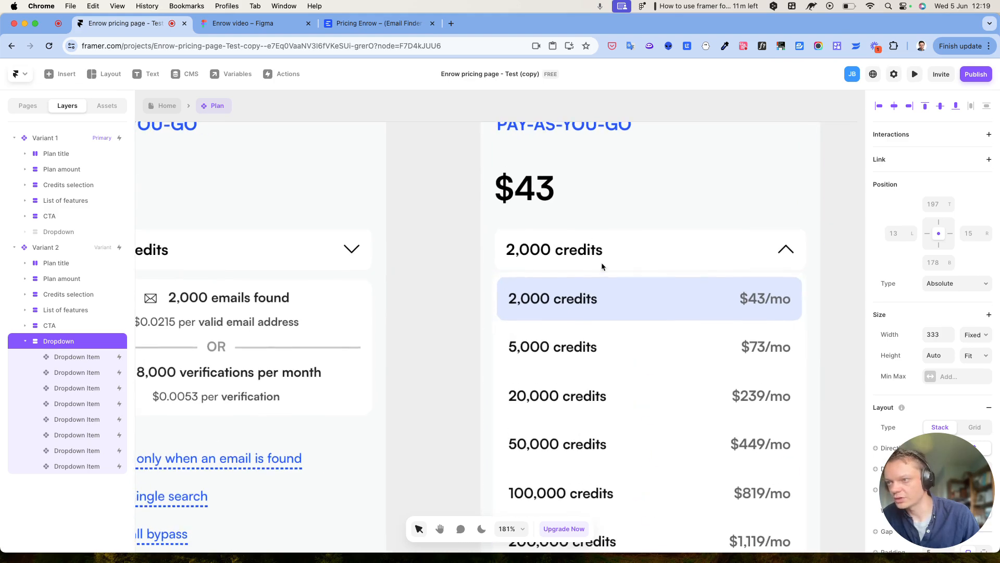
{"action": "left_click", "coordinate": [850, 230]}
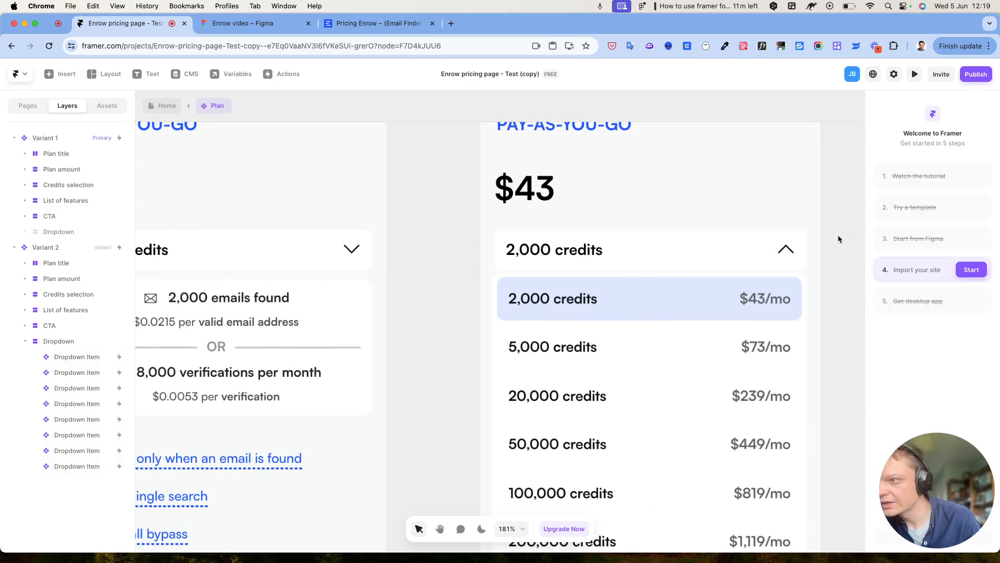
{"action": "left_click", "coordinate": [496, 319]}
{"action": "left_click_drag", "start_coordinate": [496, 319], "coordinate": [499, 320]}
{"action": "left_click", "coordinate": [861, 270]}
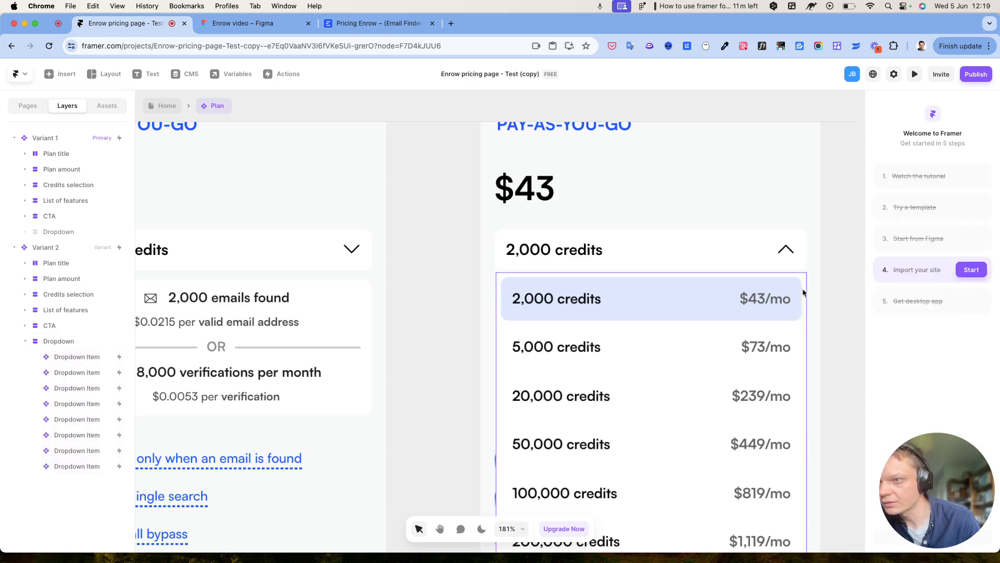
{"action": "left_click", "coordinate": [804, 290]}
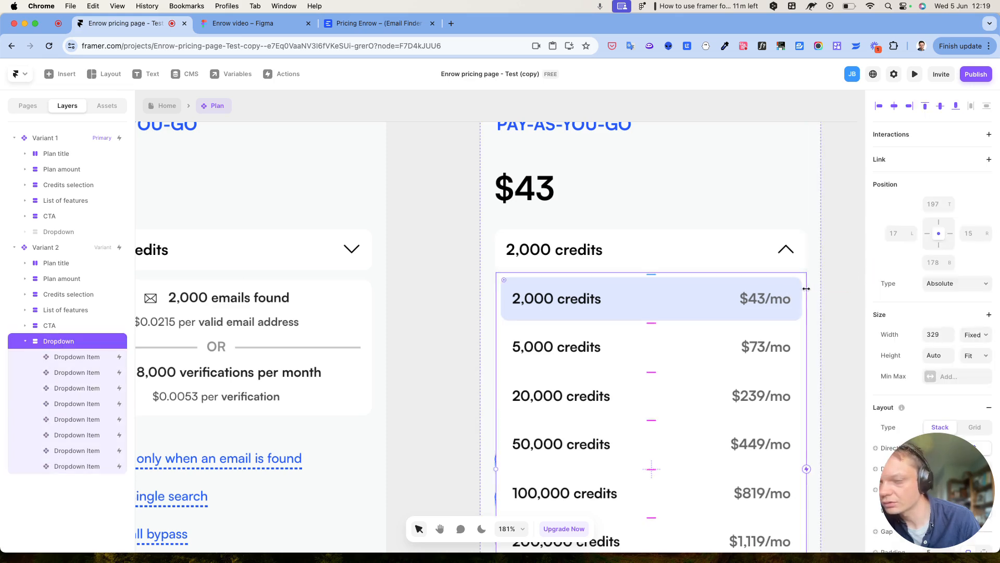
- Nudge the Dropdown in Variant 2 to 198 from the card's top edge and 16 from both its left and right sides
{"action": "left_click", "coordinate": [826, 262]}
{"action": "left_click", "coordinate": [678, 334]}
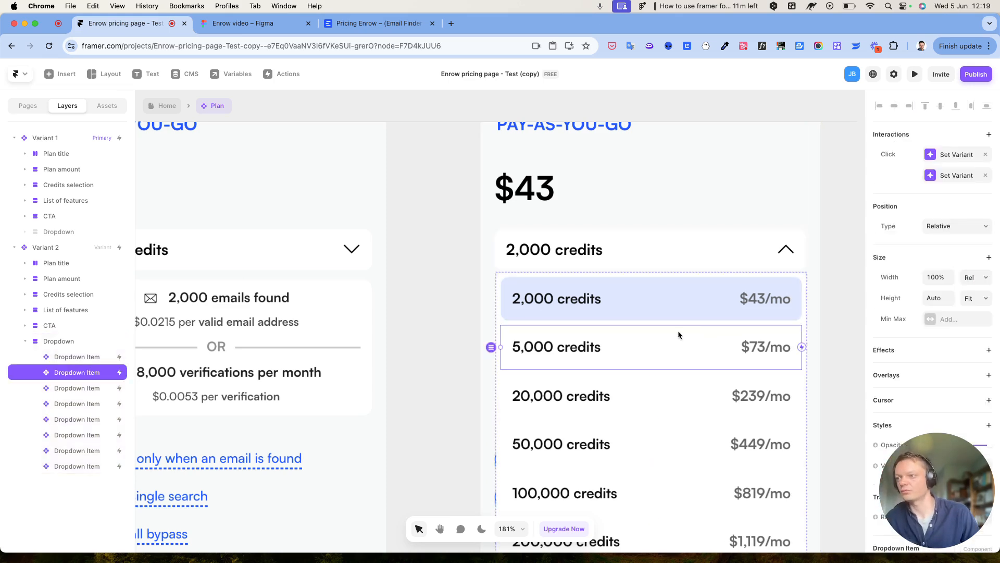
{"action": "left_click", "coordinate": [498, 275]}
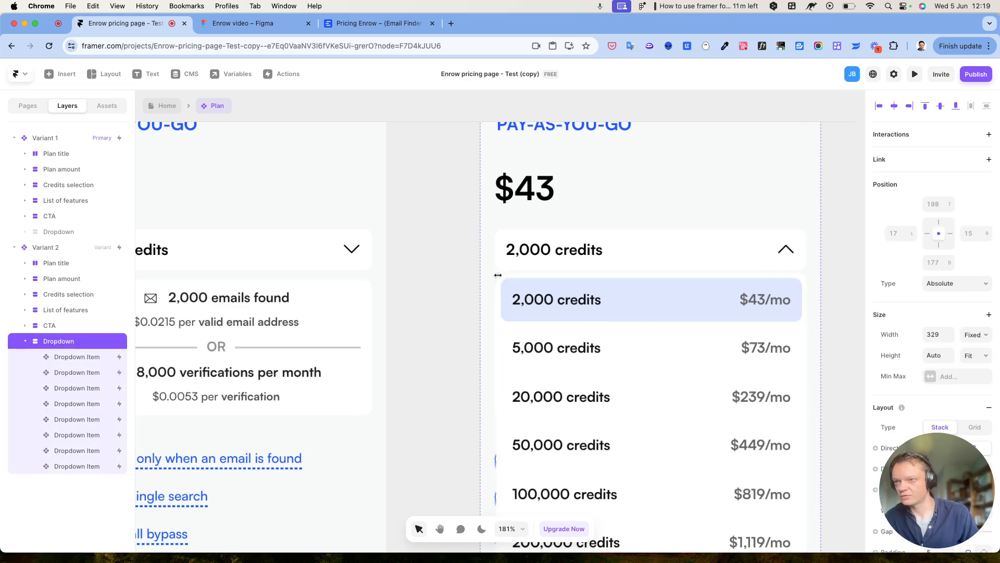
{"action": "key", "text": "Left"}
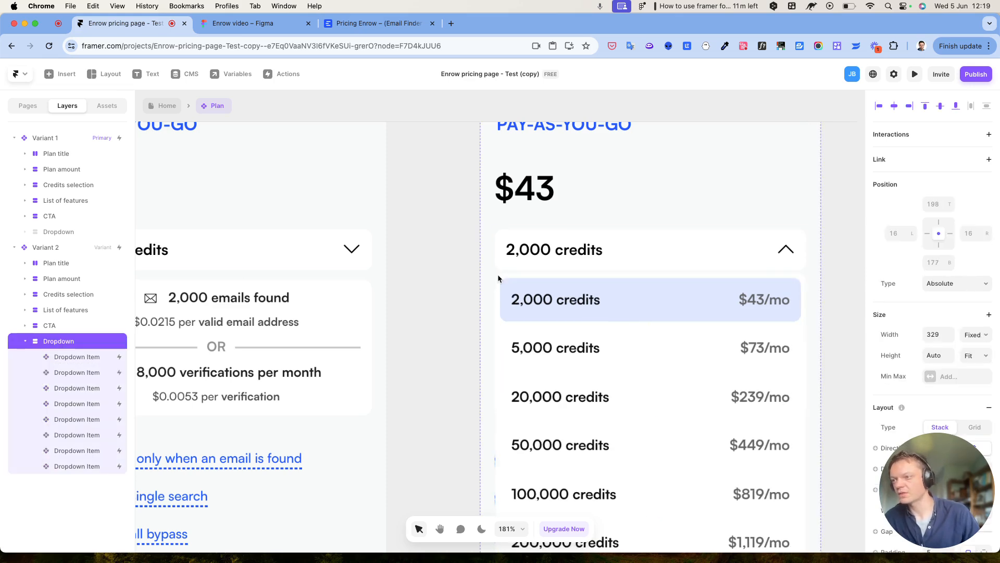
- Connect the credits field background in Variant 1 to Variant 2 with a Mouse Enter interaction and a 0.2 s delay
{"action": "left_click", "coordinate": [403, 158]}
{"action": "scroll", "coordinate": [456, 202], "scroll_direction": "down", "scroll_amount": 5}
{"action": "scroll", "coordinate": [456, 202], "scroll_direction": "down", "scroll_amount": 2}
{"action": "scroll", "coordinate": [456, 202], "scroll_direction": "left", "scroll_amount": 1}
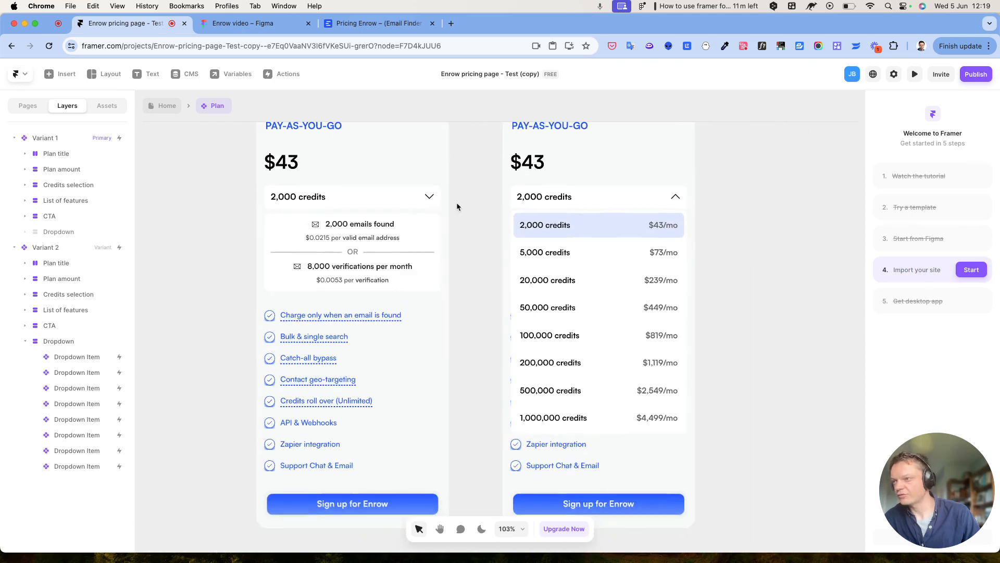
{"action": "scroll", "coordinate": [456, 202], "scroll_direction": "up", "scroll_amount": 2}
{"action": "scroll", "coordinate": [457, 202], "scroll_direction": "down", "scroll_amount": 1}
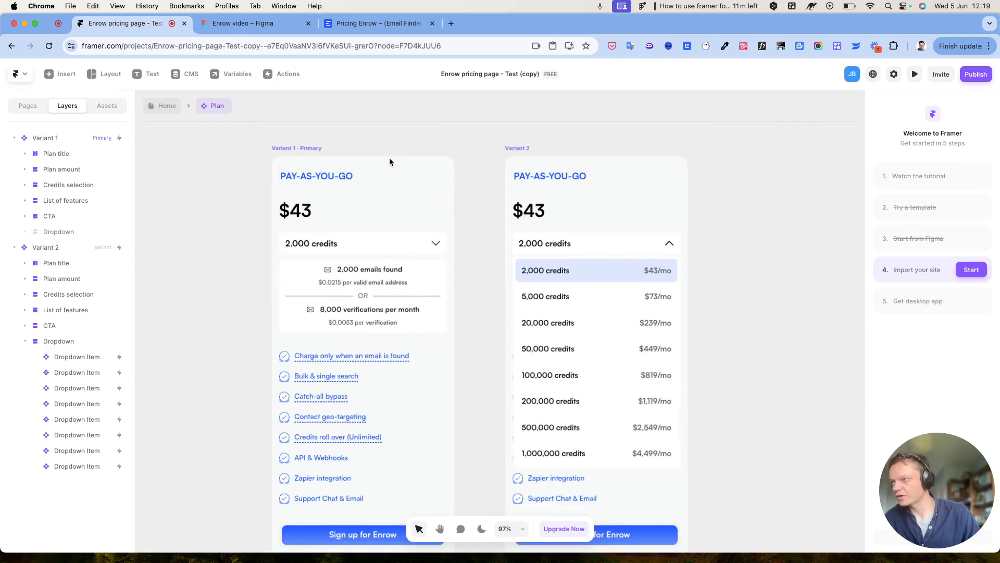
{"action": "left_click", "coordinate": [302, 147]}
{"action": "scroll", "coordinate": [365, 167], "scroll_direction": "down", "scroll_amount": 1}
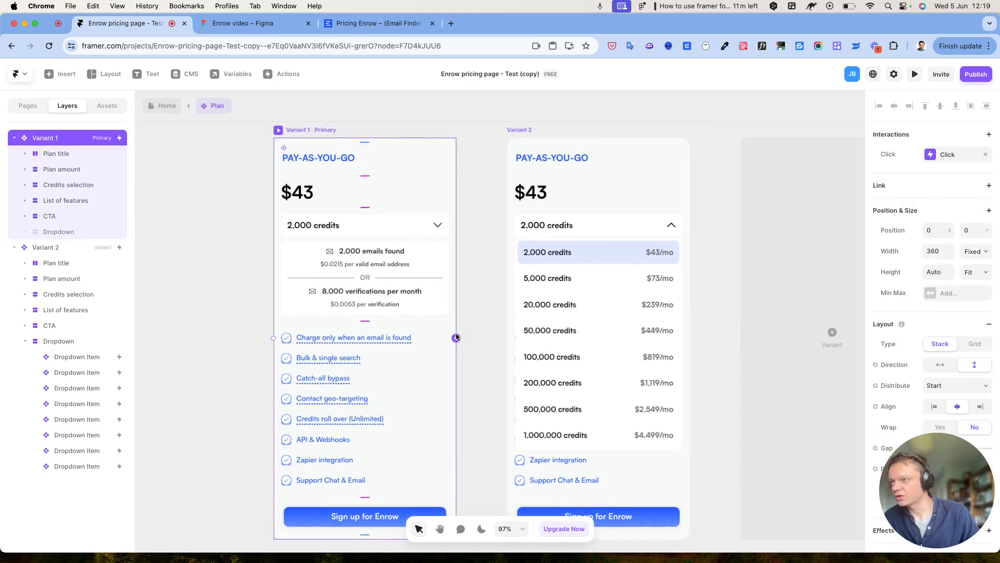
{"action": "left_click", "coordinate": [416, 231]}
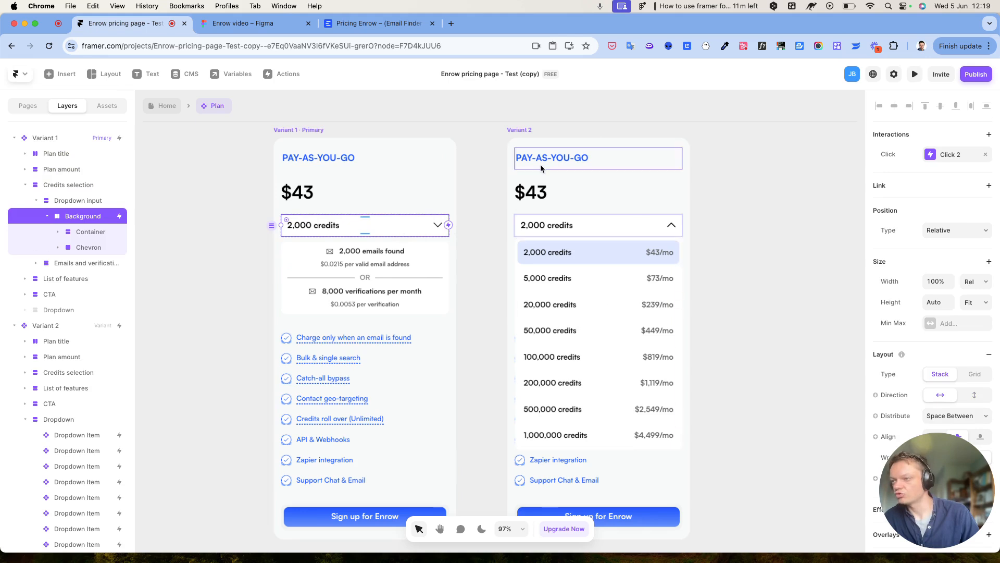
{"action": "left_click_drag", "start_coordinate": [451, 227], "coordinate": [518, 227]}
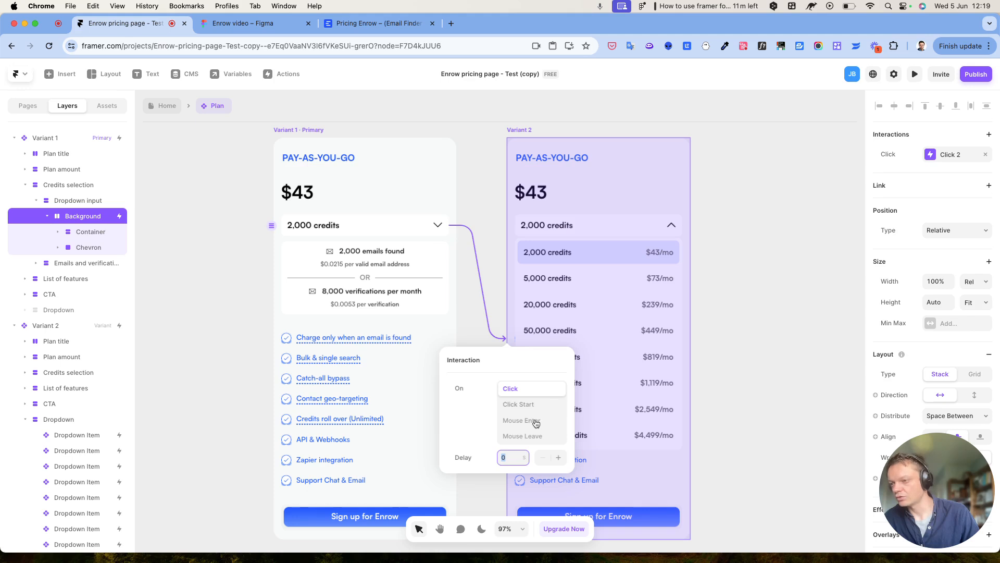
{"action": "left_click", "coordinate": [536, 423]}
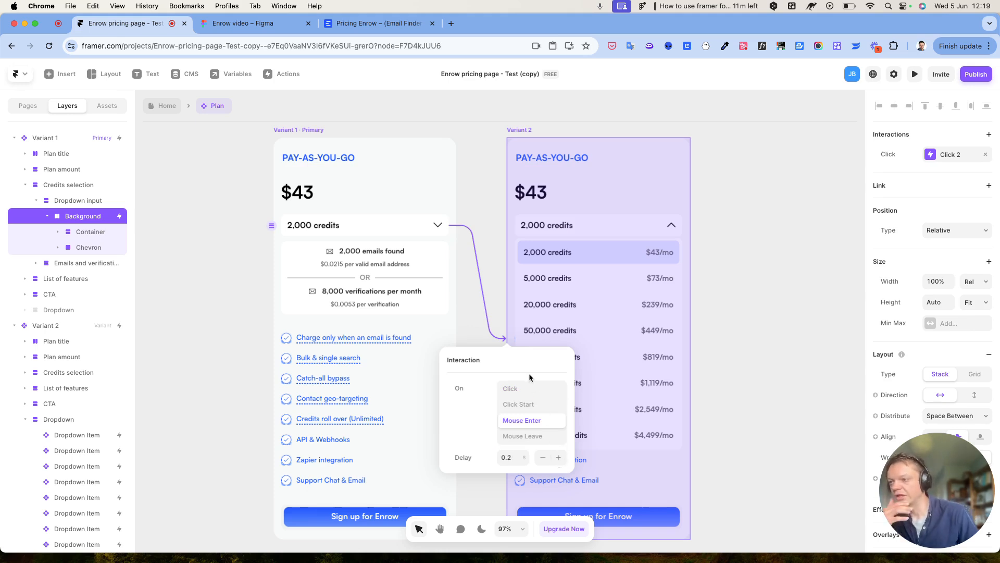
{"action": "left_click", "coordinate": [738, 289]}
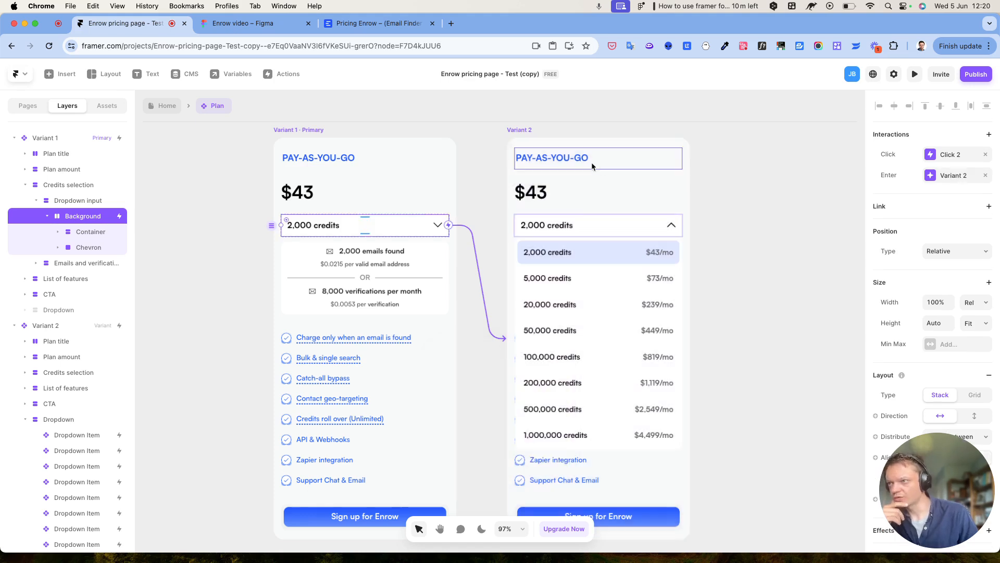
- Move the Dropdown layer of Variant 2 into the Credits selection stack, below the emails and verifications layer
{"action": "left_click", "coordinate": [530, 129]}
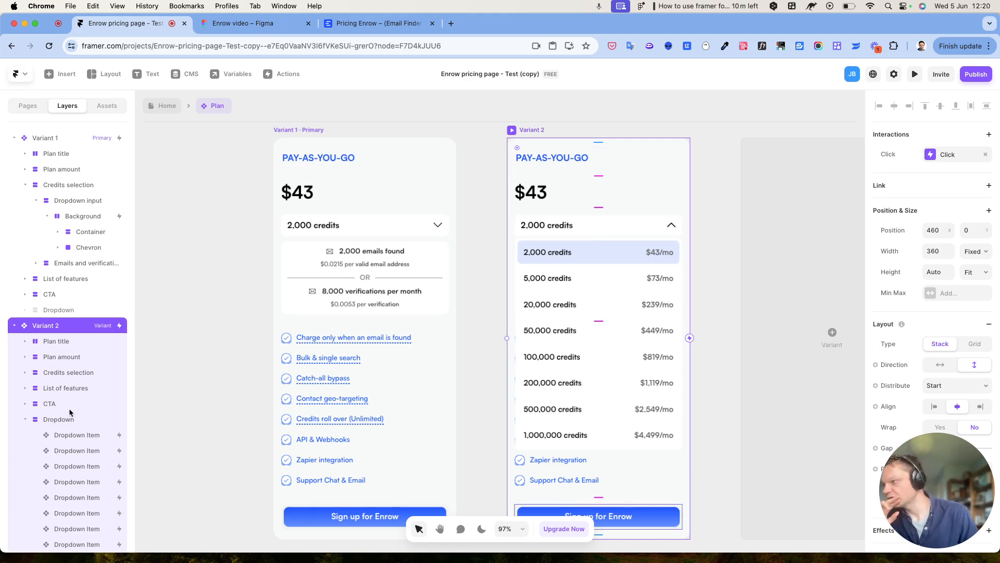
{"action": "scroll", "coordinate": [70, 413], "scroll_direction": "down", "scroll_amount": 1}
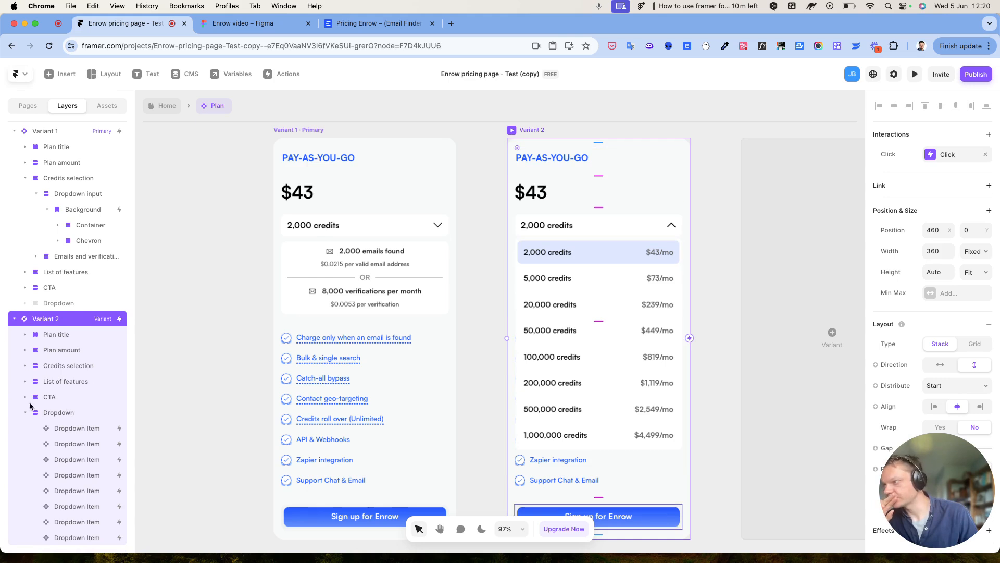
{"action": "left_click", "coordinate": [79, 365]}
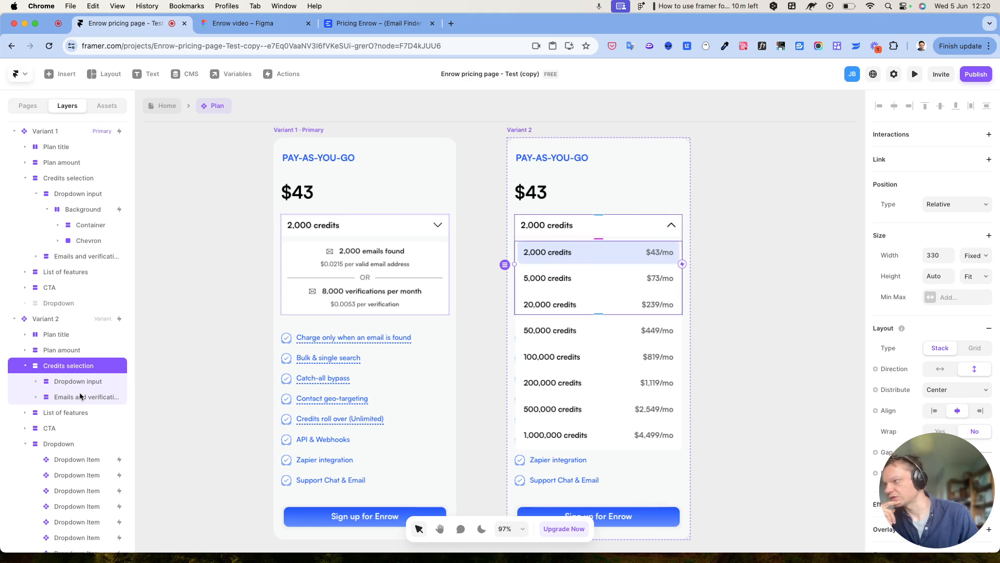
{"action": "left_click", "coordinate": [36, 444]}
{"action": "left_click", "coordinate": [25, 444]}
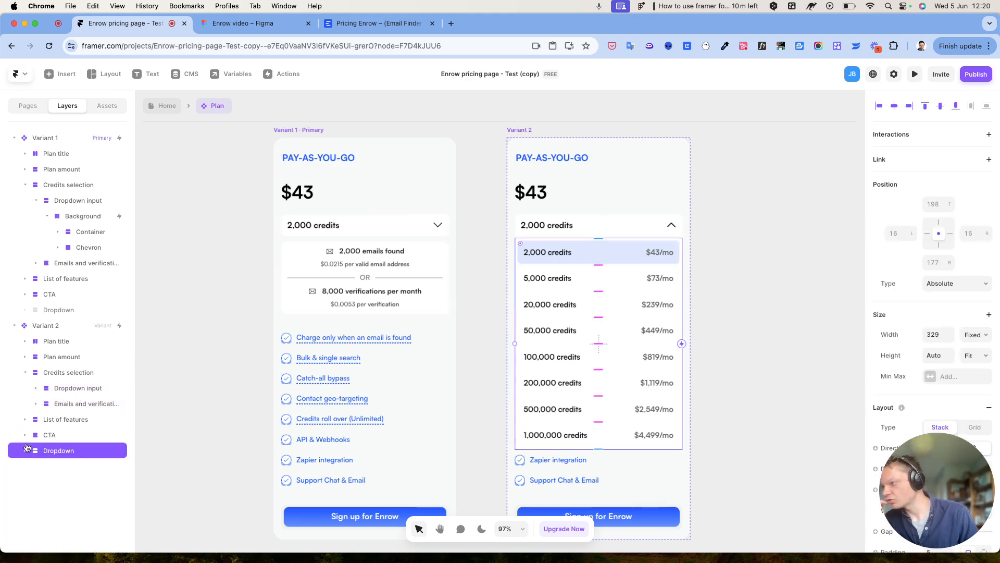
{"action": "left_click_drag", "start_coordinate": [47, 453], "coordinate": [63, 373]}
{"action": "left_click", "coordinate": [24, 373]}
{"action": "left_click", "coordinate": [25, 373]}
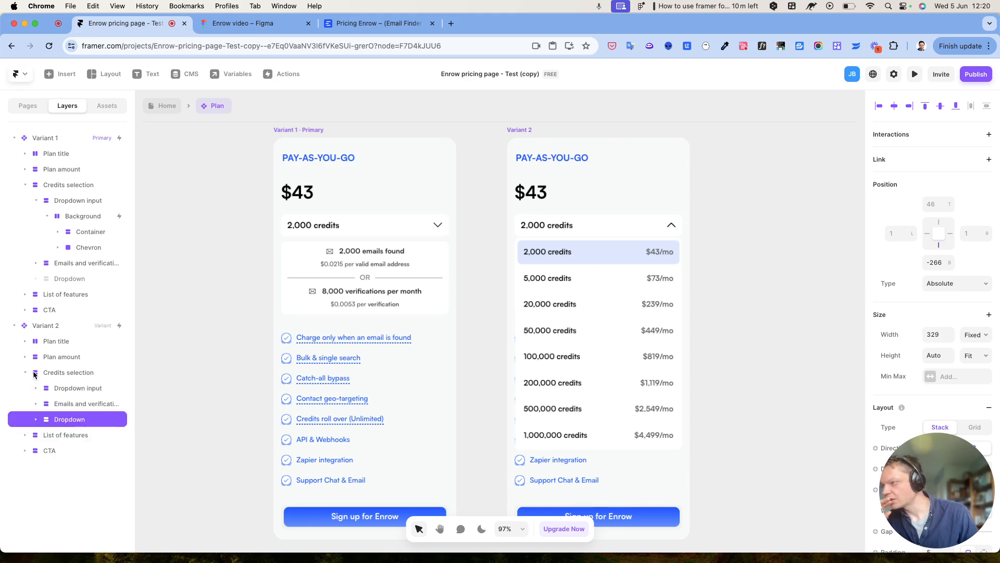
{"action": "left_click", "coordinate": [24, 373]}
- Connect the Credits selection stack in Variant 2 back to Variant 1 with a Mouse Leave interaction and a 0.2 s delay
{"action": "left_click", "coordinate": [48, 373]}
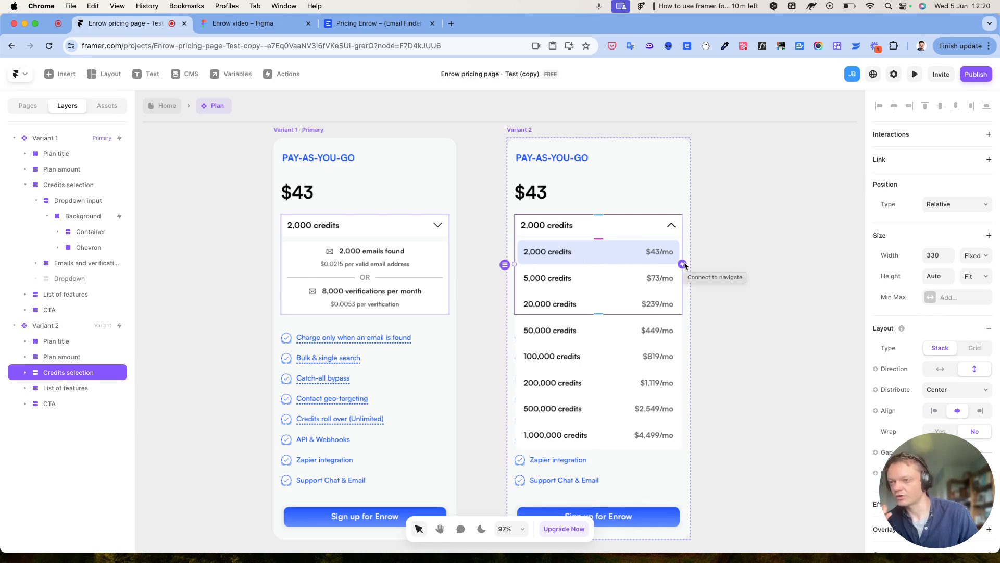
{"action": "left_click_drag", "start_coordinate": [683, 264], "coordinate": [438, 207]}
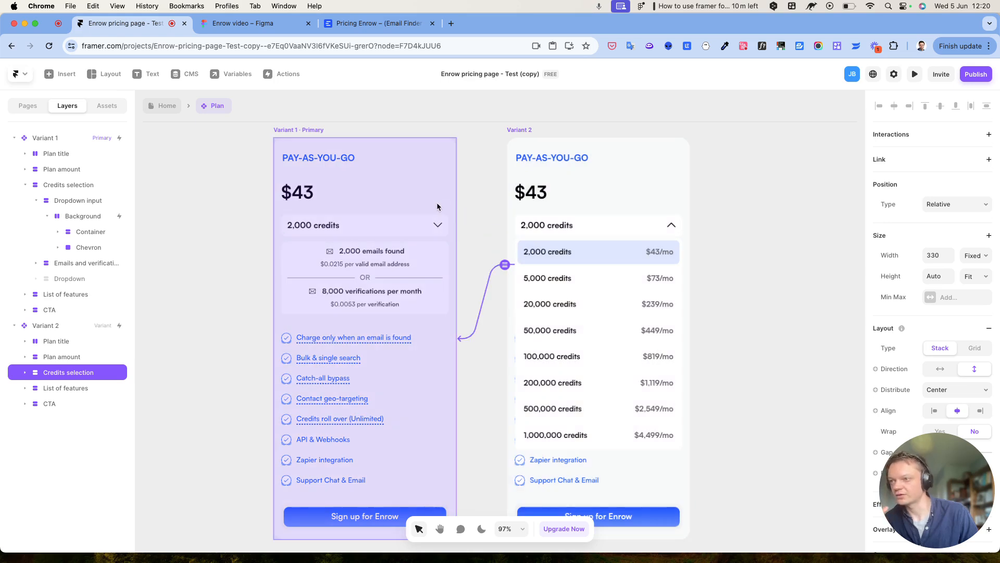
{"action": "left_click", "coordinate": [493, 436]}
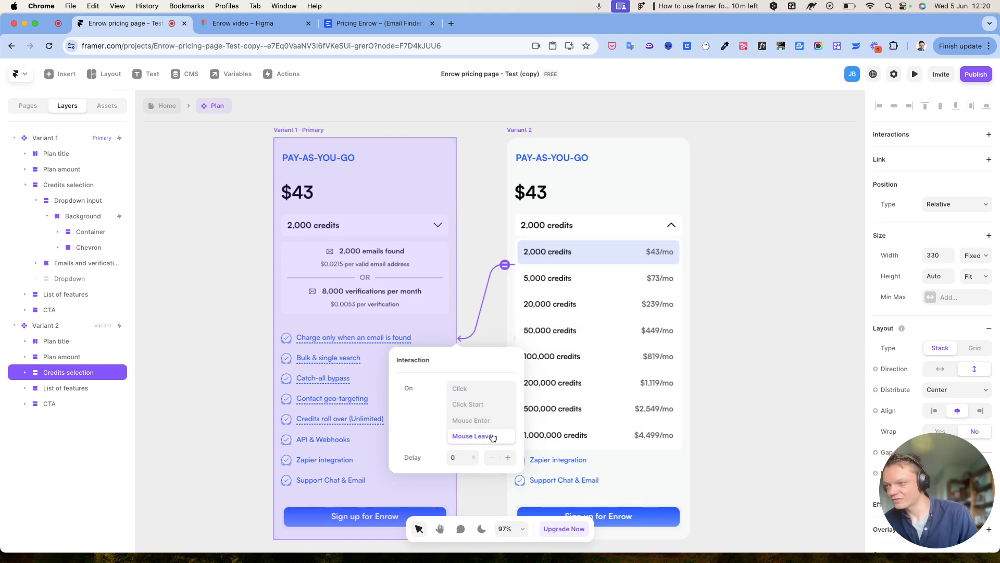
{"action": "left_click", "coordinate": [508, 458]}
{"action": "left_click", "coordinate": [509, 458]}
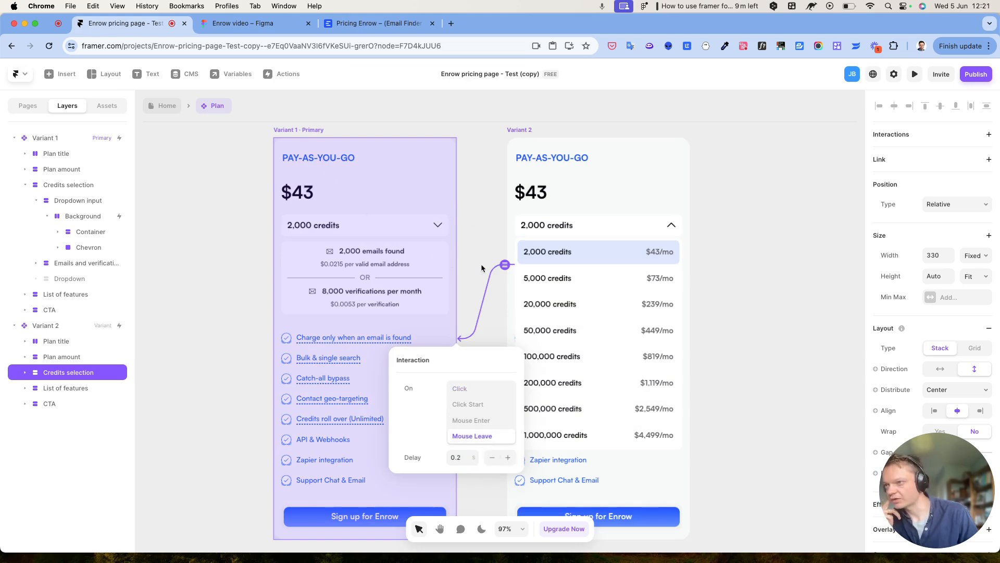
{"action": "left_click", "coordinate": [782, 284]}
- Preview the Plan component and test opening the credits dropdown and closing it by leaving the field
{"action": "scroll", "coordinate": [782, 284], "scroll_direction": "up", "scroll_amount": 1}
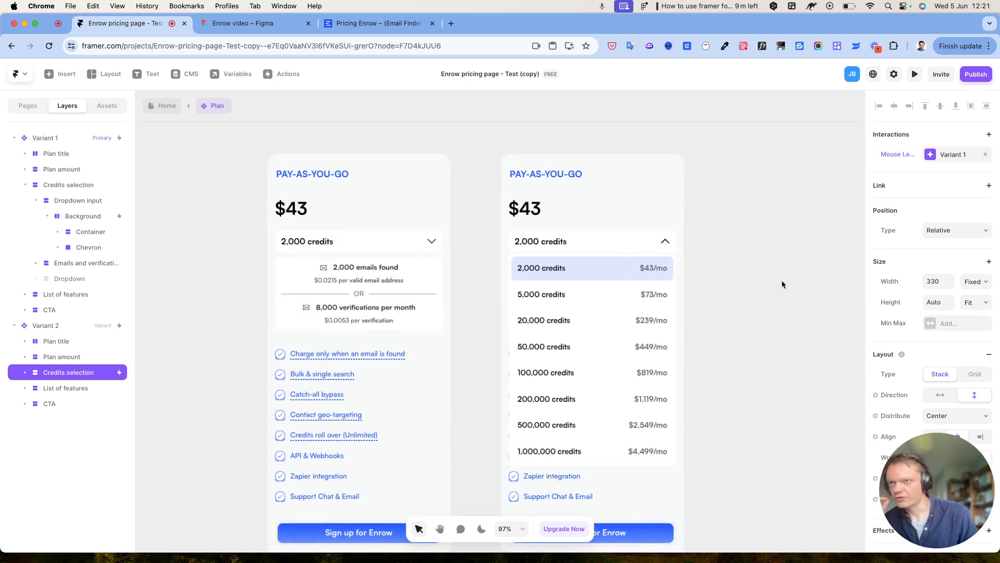
{"action": "scroll", "coordinate": [793, 245], "scroll_direction": "down", "scroll_amount": 1}
{"action": "scroll", "coordinate": [793, 245], "scroll_direction": "left", "scroll_amount": 1}
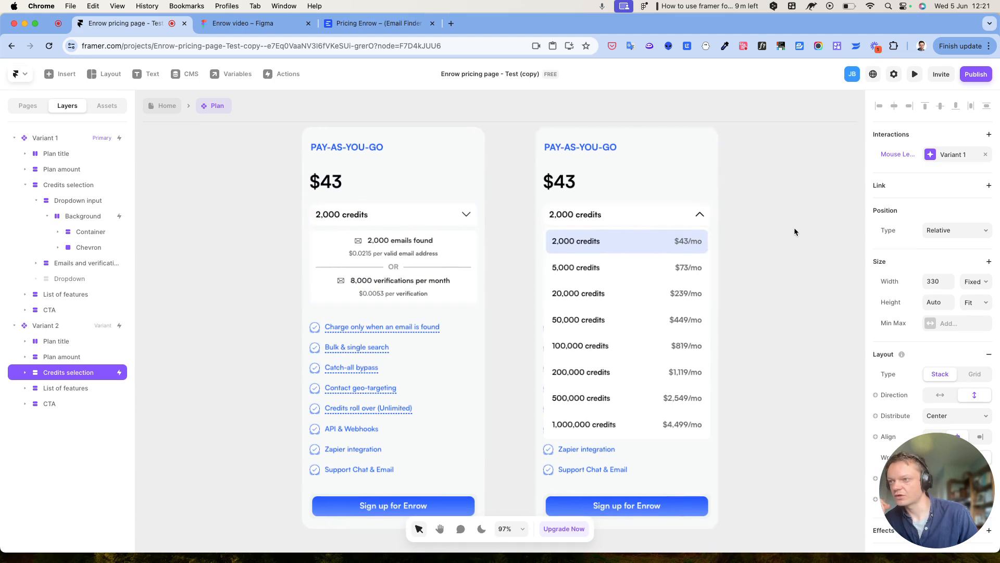
{"action": "left_click", "coordinate": [915, 74]}
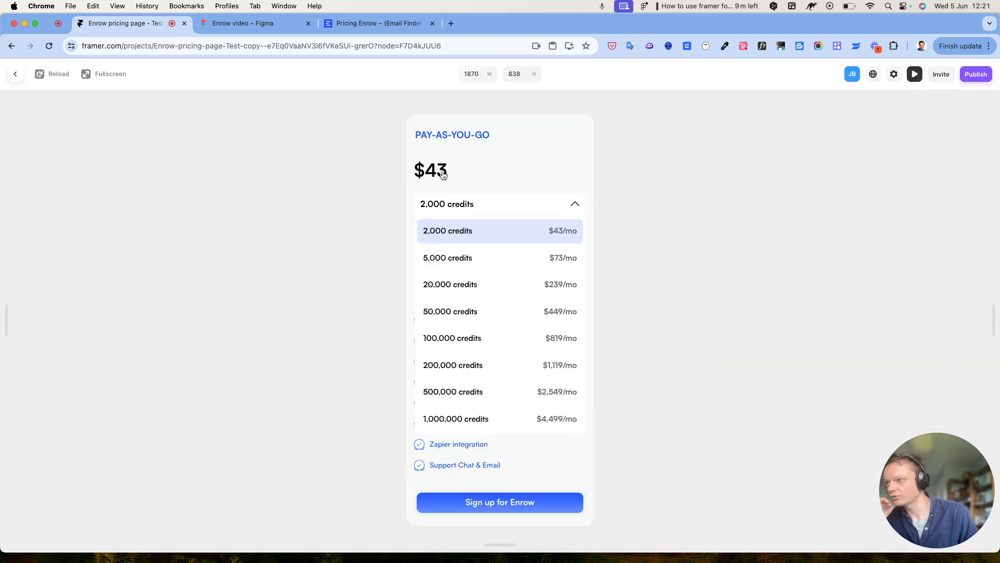
{"action": "key", "text": "Escape"}
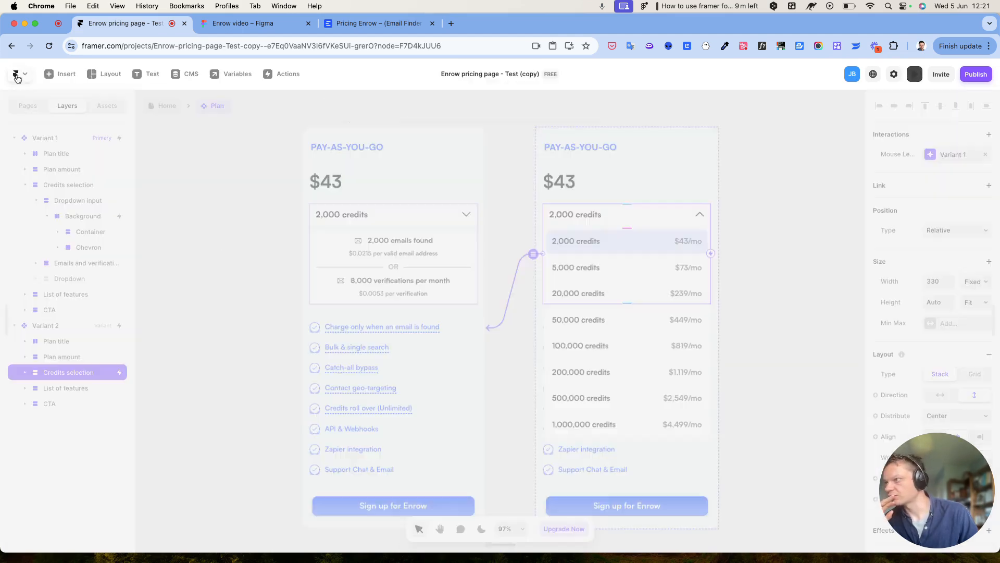
{"action": "left_click", "coordinate": [458, 142]}
{"action": "key", "text": "Escape"}
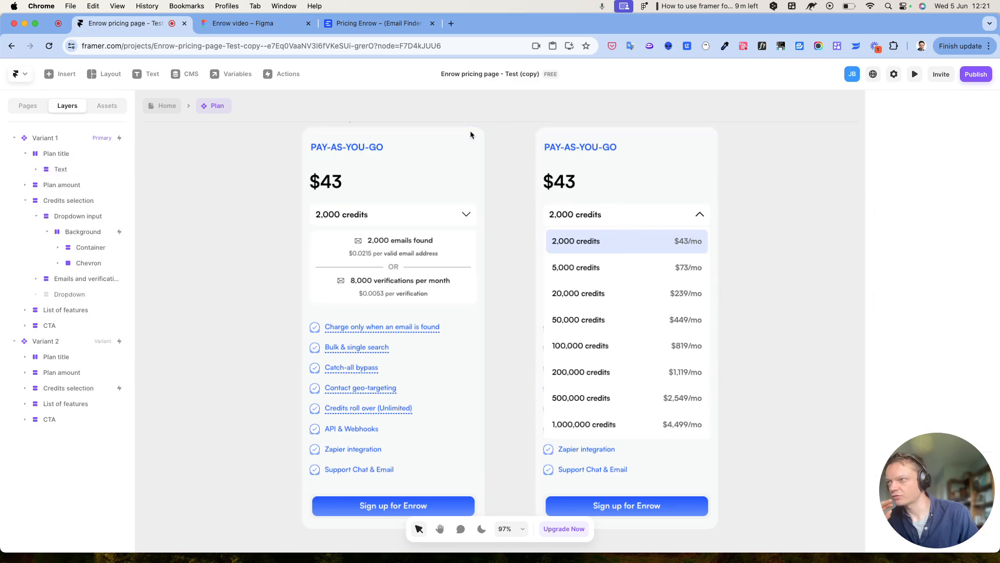
{"action": "left_click", "coordinate": [916, 74]}
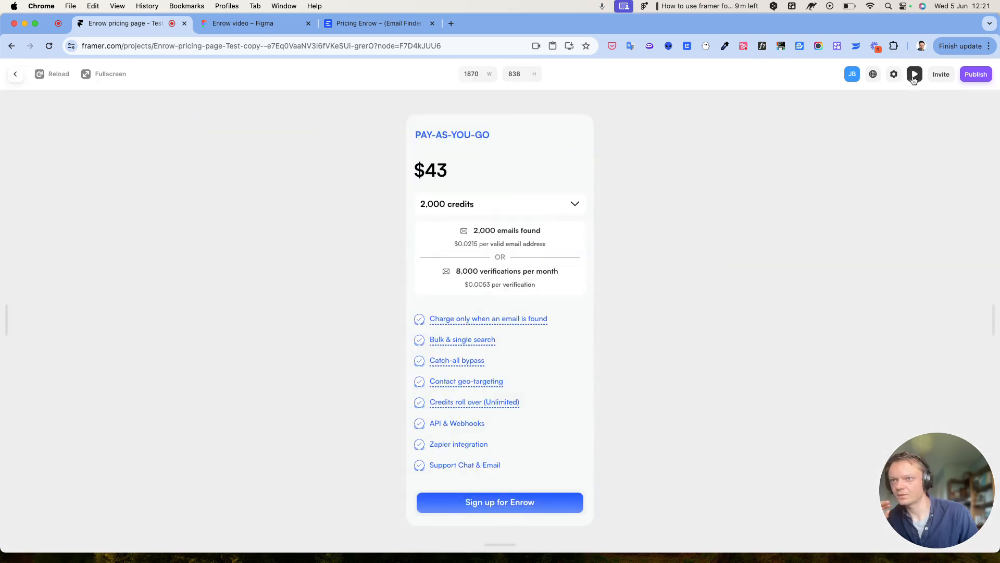
{"action": "left_click", "coordinate": [440, 205]}
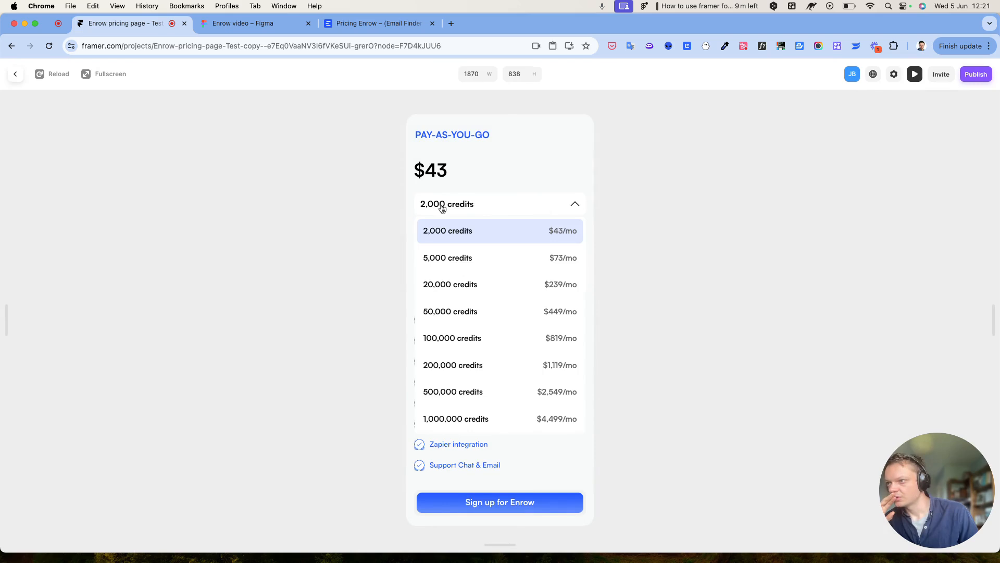
{"action": "left_click", "coordinate": [770, 215]}
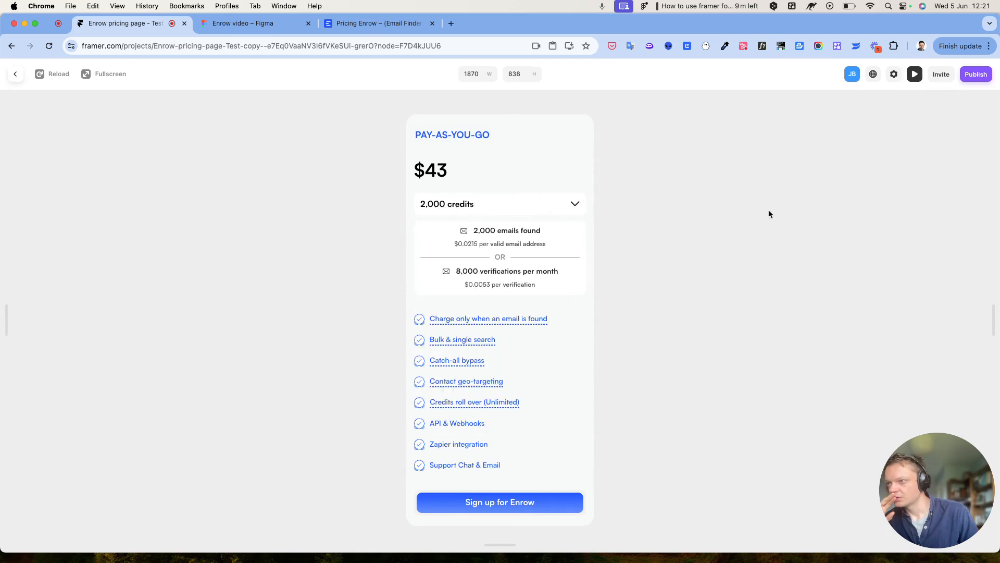
{"action": "left_click", "coordinate": [537, 204]}
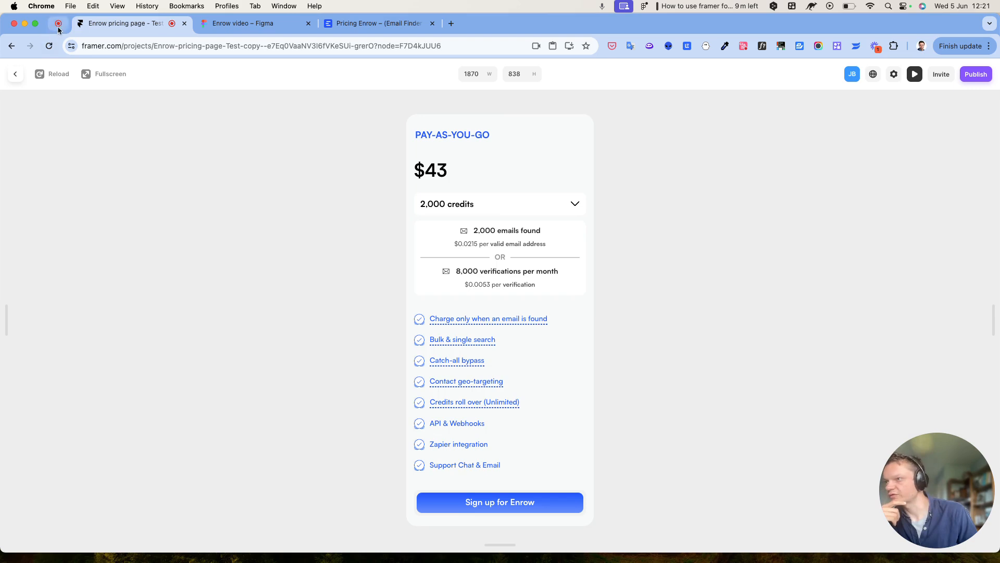
- Return to the Plan component's canvas and add a third variant based on Variant 2
{"action": "left_click_drag", "start_coordinate": [967, 481], "coordinate": [931, 295]}
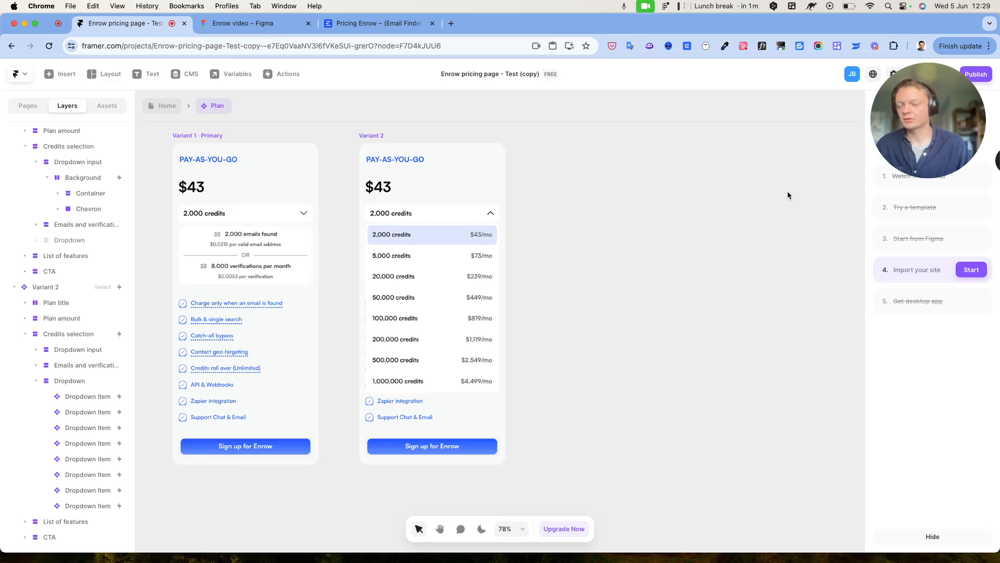
{"action": "scroll", "coordinate": [586, 201], "scroll_direction": "left", "scroll_amount": 3}
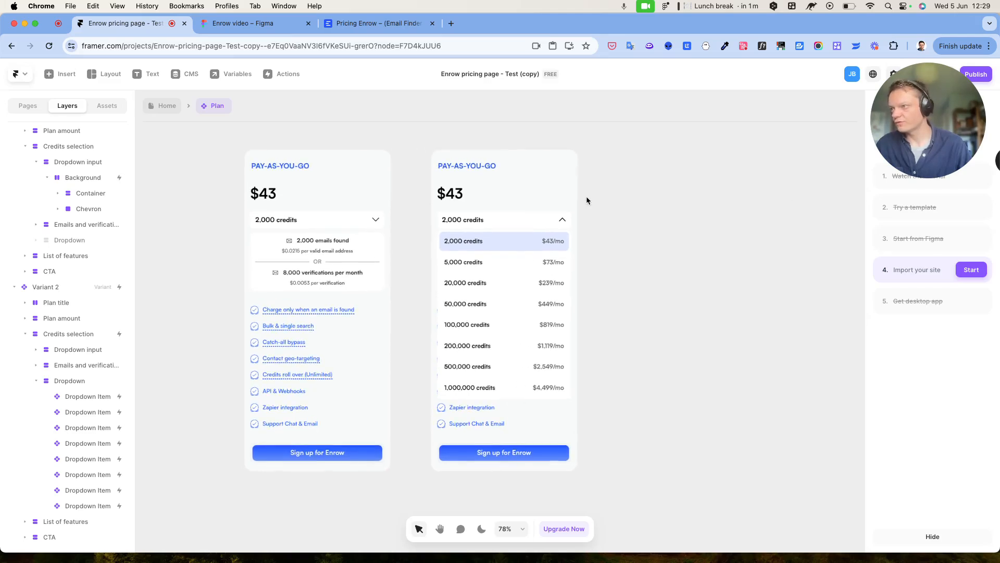
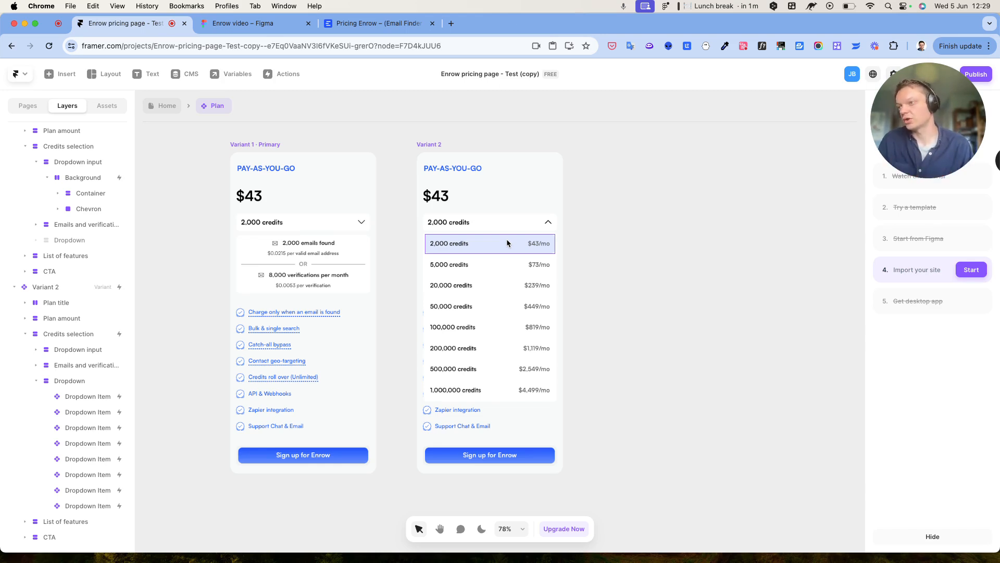
{"action": "left_click", "coordinate": [427, 145]}
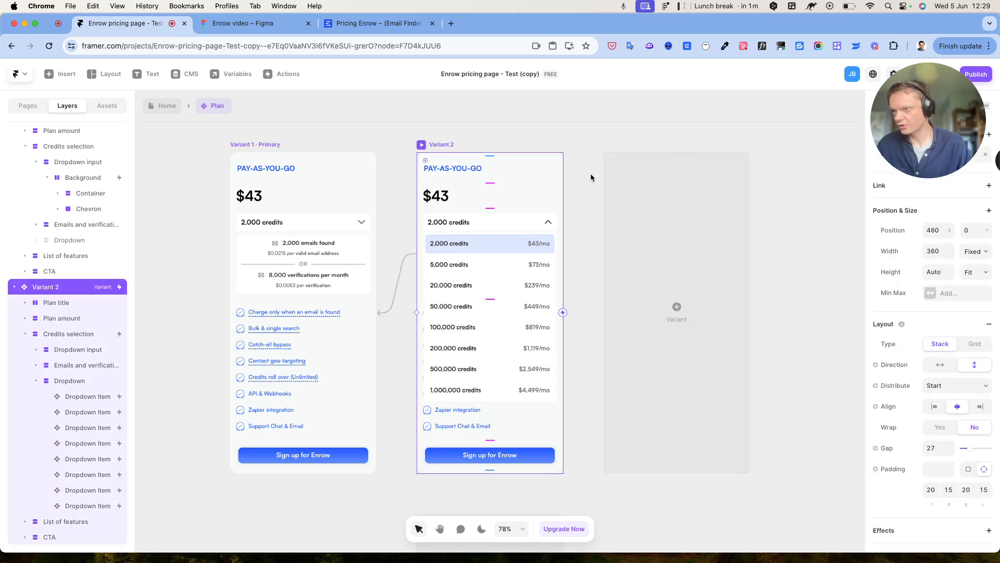
{"action": "left_click", "coordinate": [677, 309]}
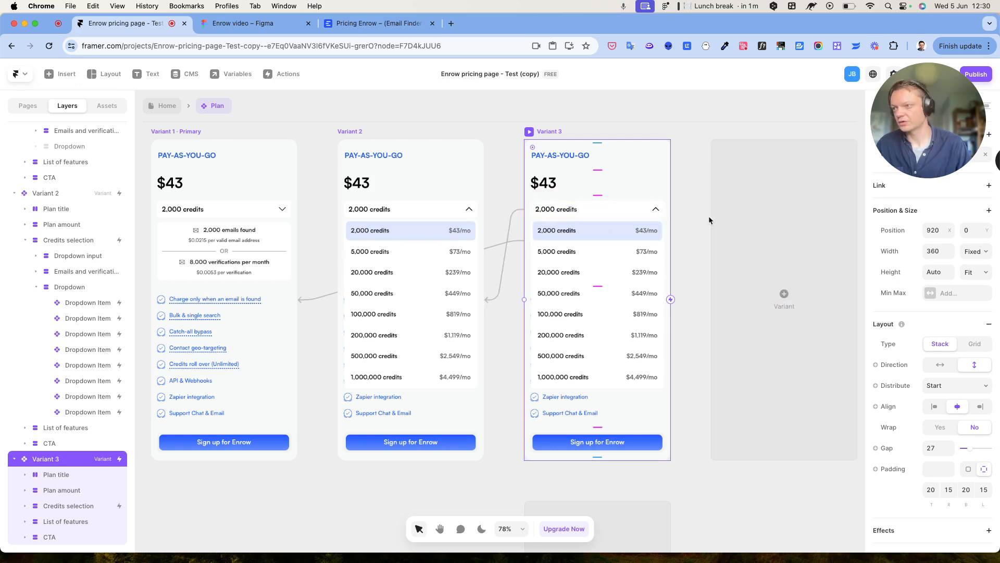
- Switch to the Enrow pricing page and choose 5,000 credits in the pay-as-you-go plan to check the card's updated content
{"action": "left_click", "coordinate": [375, 23]}
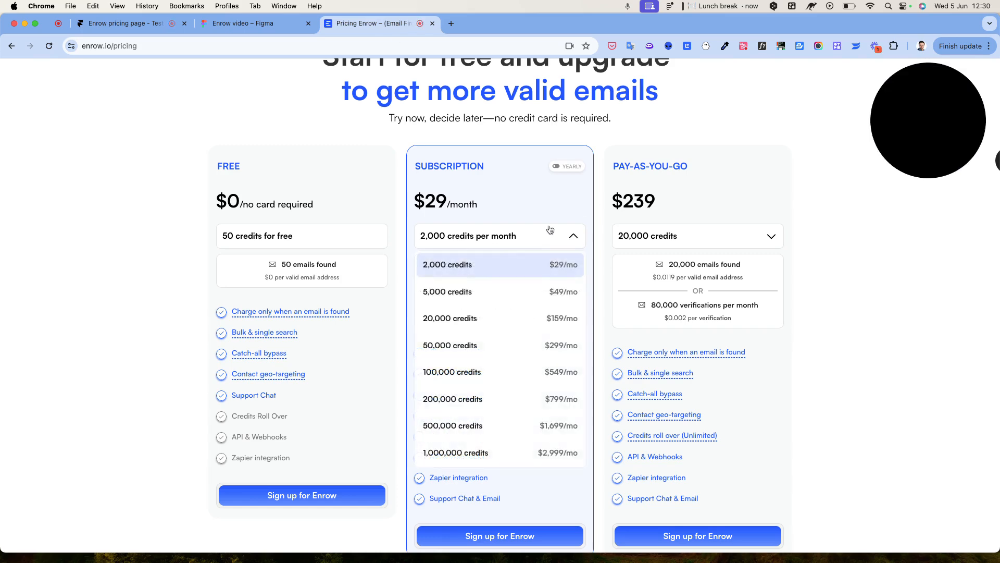
{"action": "mouse_move", "coordinate": [686, 234]}
{"action": "left_click", "coordinate": [665, 293]}
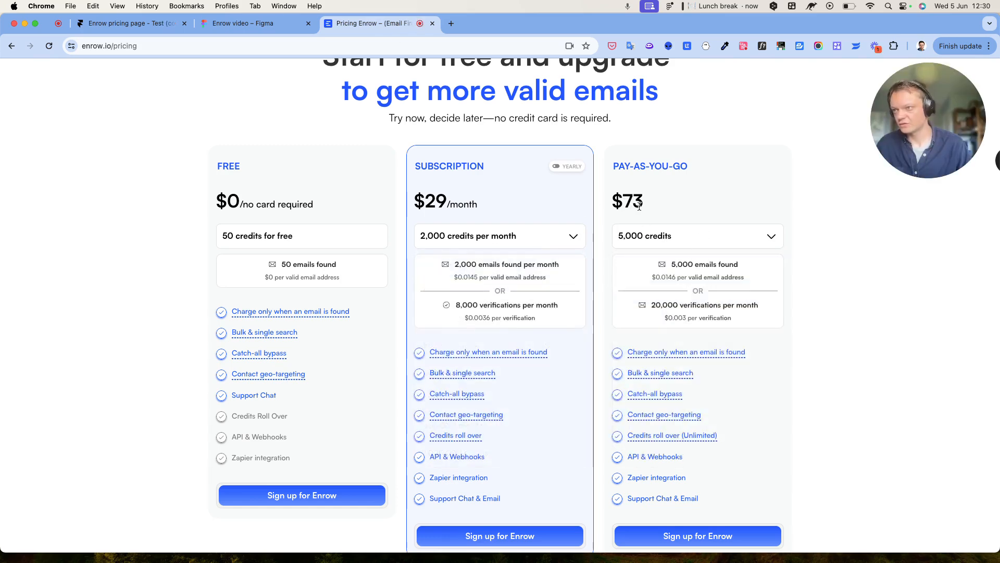
- Recheck the 5,000-credit option on the Enrow pricing page, then switch to Framer and set Variant 3's price to $73
{"action": "mouse_move", "coordinate": [645, 239]}
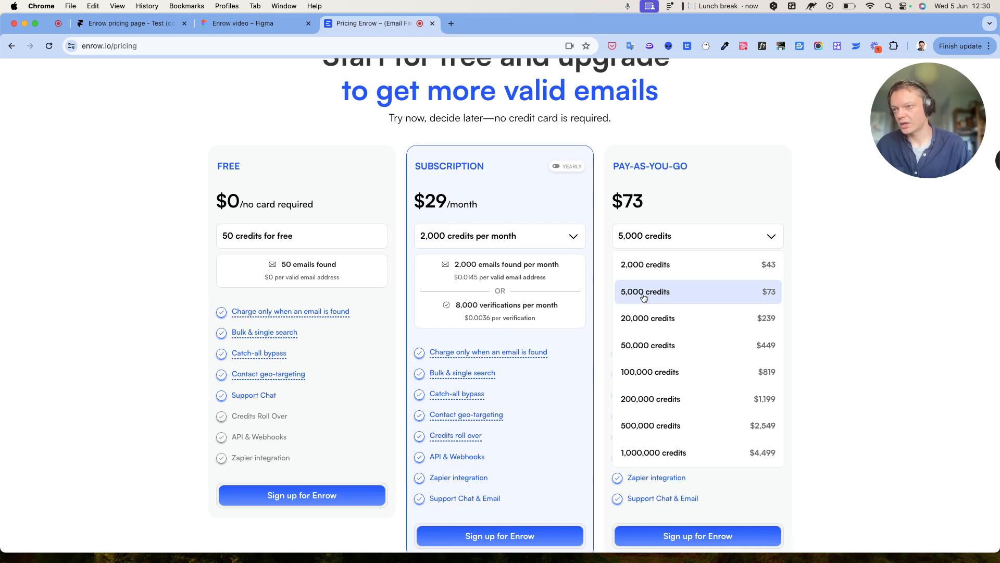
{"action": "left_click", "coordinate": [670, 299]}
{"action": "left_click", "coordinate": [125, 23]}
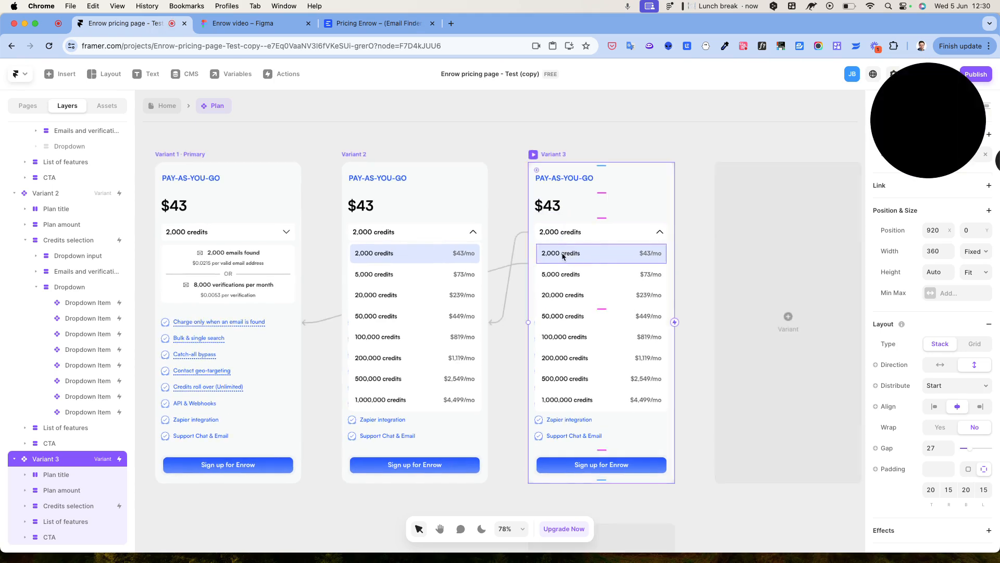
{"action": "left_click", "coordinate": [626, 247]}
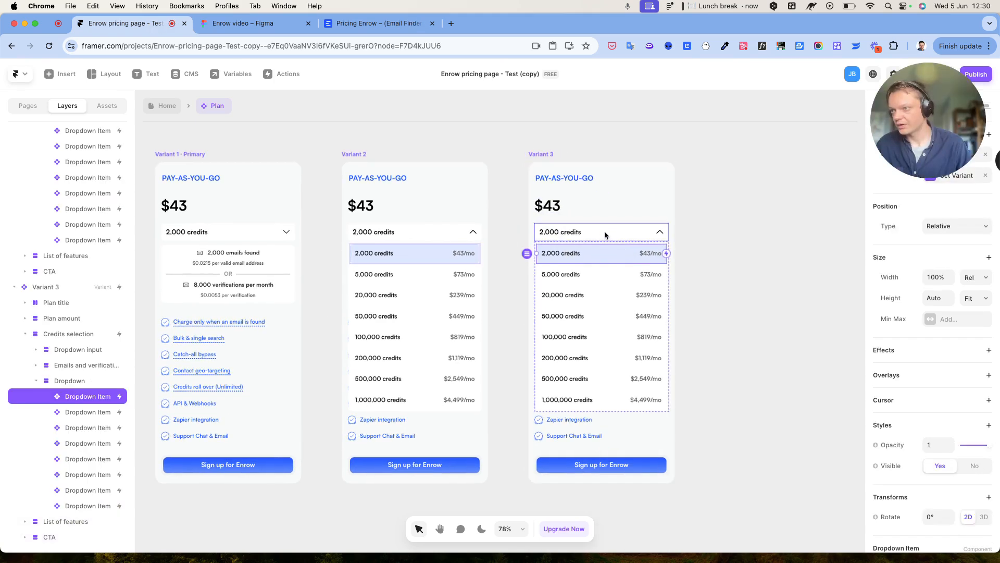
{"action": "left_click", "coordinate": [555, 211]}
{"action": "double_click", "coordinate": [556, 211]}
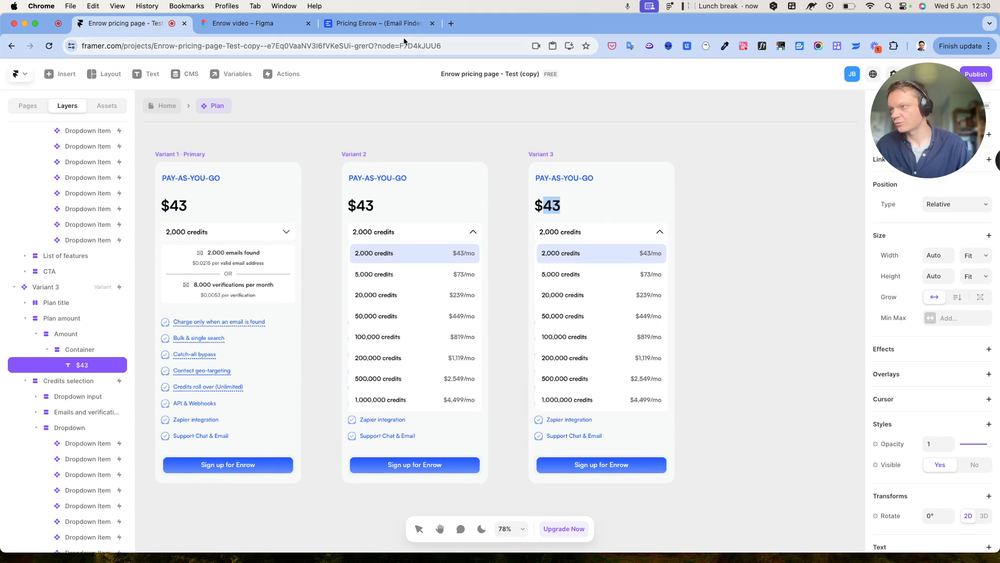
{"action": "type", "text": "73"}
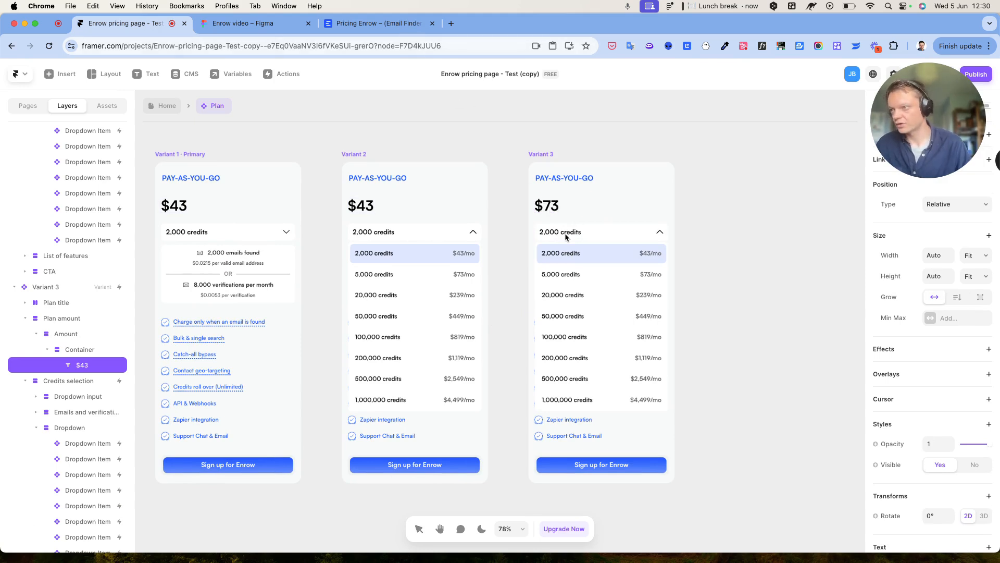
- Change the dropdown field's text in Variant 3 to 5,000 credits
{"action": "left_click", "coordinate": [555, 231]}
{"action": "double_click", "coordinate": [550, 232]}
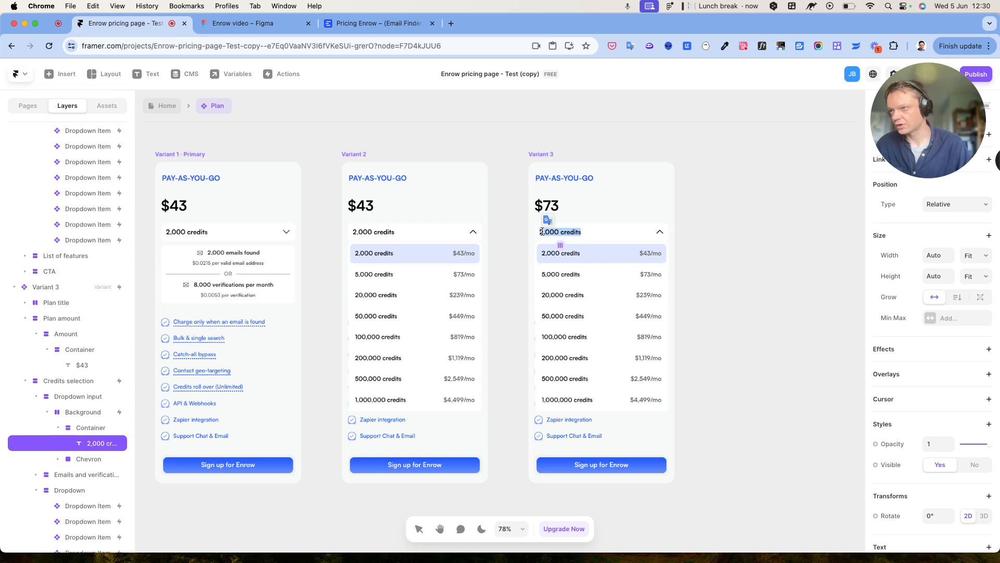
{"action": "left_click", "coordinate": [542, 231]}
{"action": "key", "text": "BackSpace"}
{"action": "type", "text": "5"}
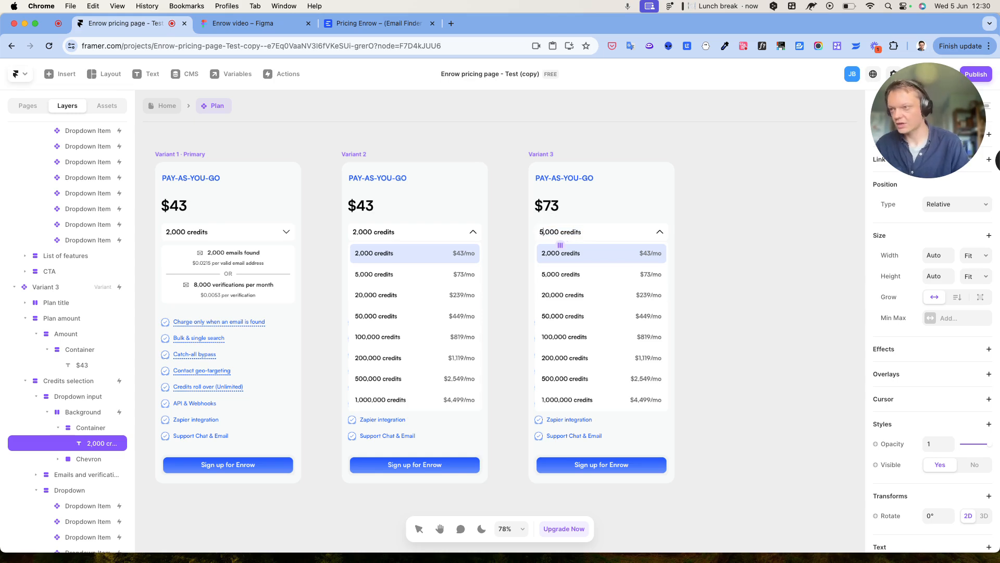
{"action": "key", "text": "Escape"}
- In Variant 3's dropdown, set the 2,000 credits item to the Default variant and the 5,000 credits item to Selected
{"action": "left_click", "coordinate": [632, 256]}
{"action": "scroll", "coordinate": [943, 458], "scroll_direction": "down", "scroll_amount": 3}
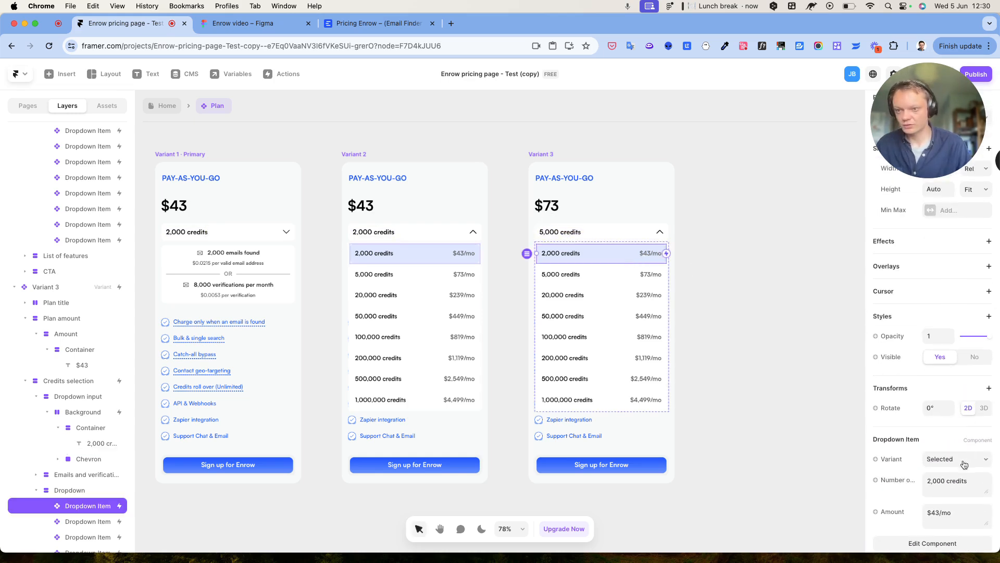
{"action": "left_click", "coordinate": [956, 459]}
{"action": "left_click", "coordinate": [956, 451]}
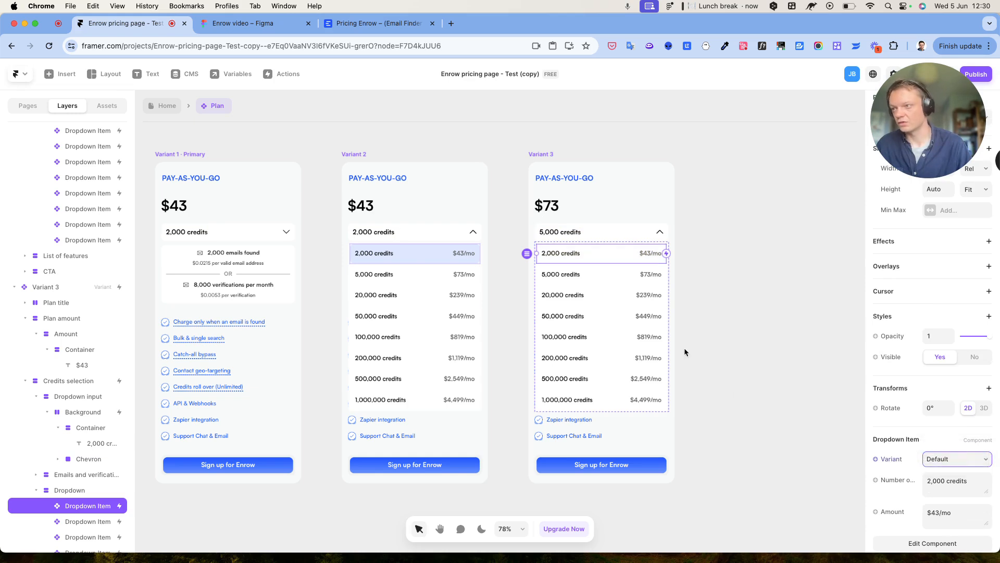
{"action": "left_click", "coordinate": [609, 277]}
{"action": "scroll", "coordinate": [953, 469], "scroll_direction": "down", "scroll_amount": 3}
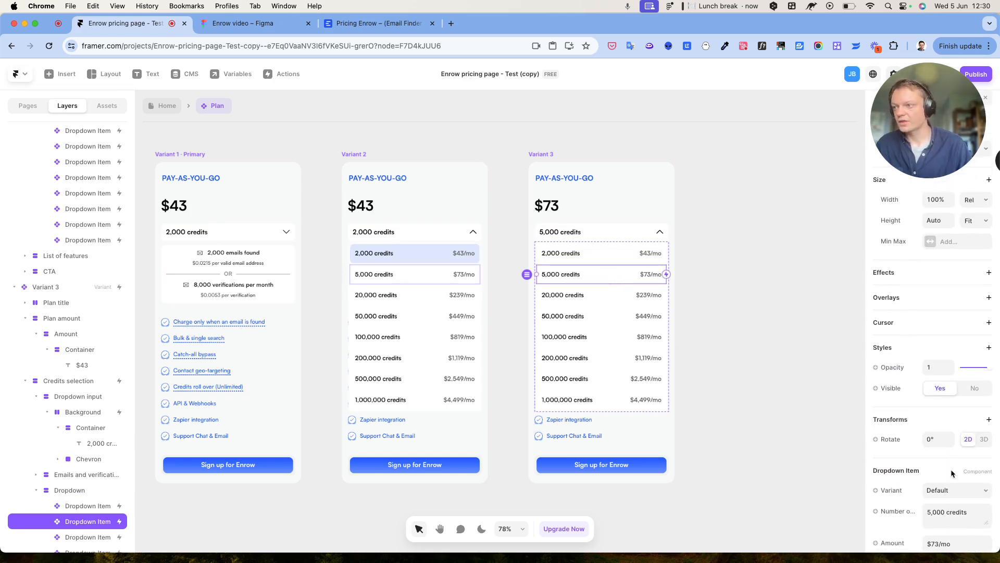
{"action": "left_click", "coordinate": [956, 490]}
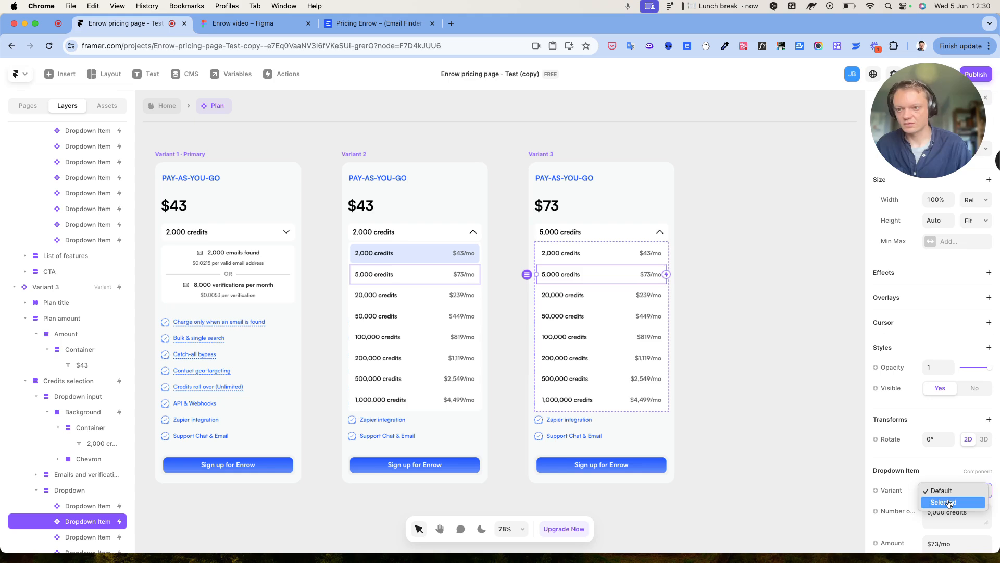
{"action": "left_click", "coordinate": [949, 502]}
{"action": "left_click", "coordinate": [720, 280]}
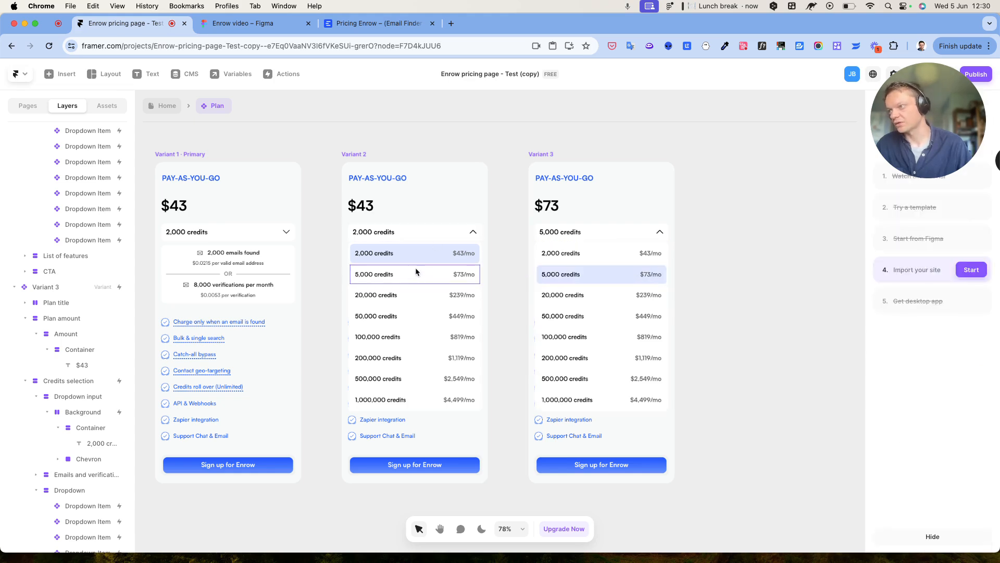
- Connect Variant 2's 5,000 credits item to Variant 3 on Click with a 0.1 s delay, removing the item's other interactions
{"action": "left_click", "coordinate": [364, 168]}
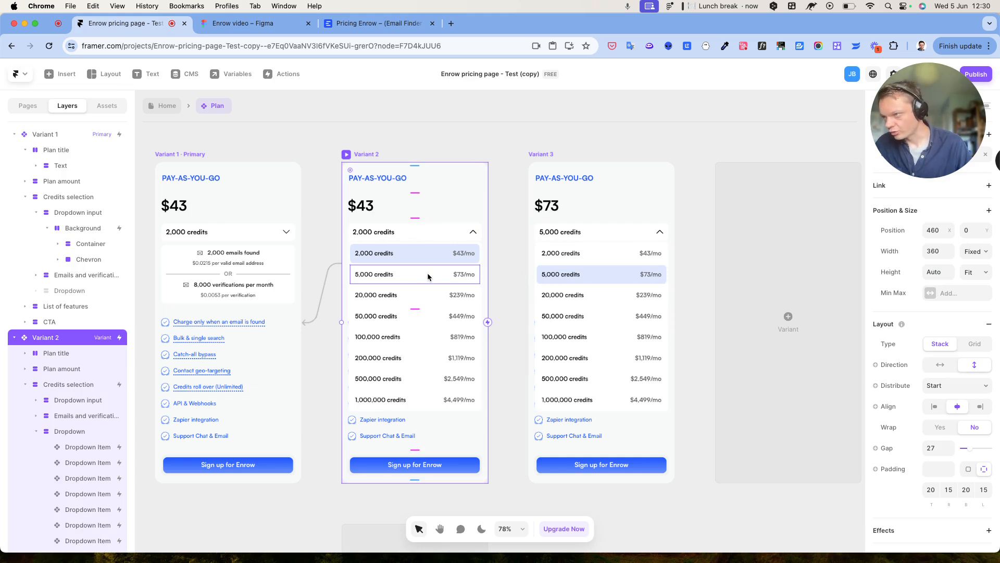
{"action": "left_click", "coordinate": [427, 273]}
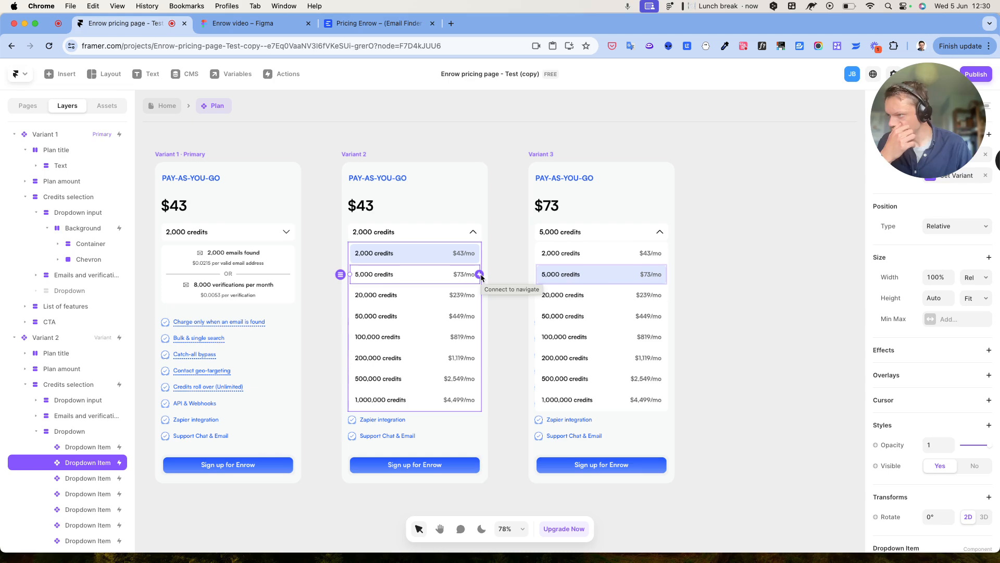
{"action": "left_click_drag", "start_coordinate": [479, 275], "coordinate": [555, 278]}
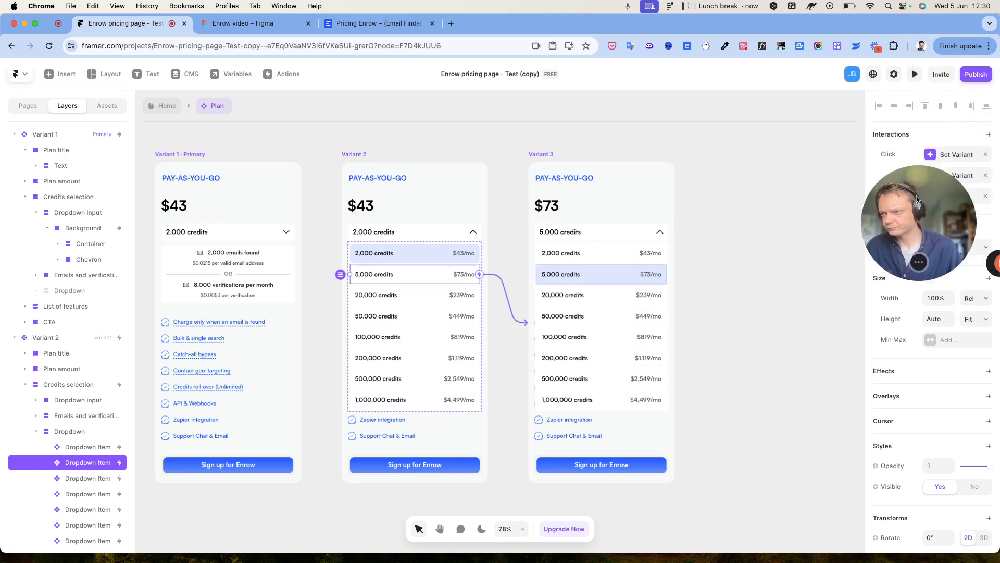
{"action": "left_click", "coordinate": [986, 175]}
{"action": "left_click", "coordinate": [985, 155]}
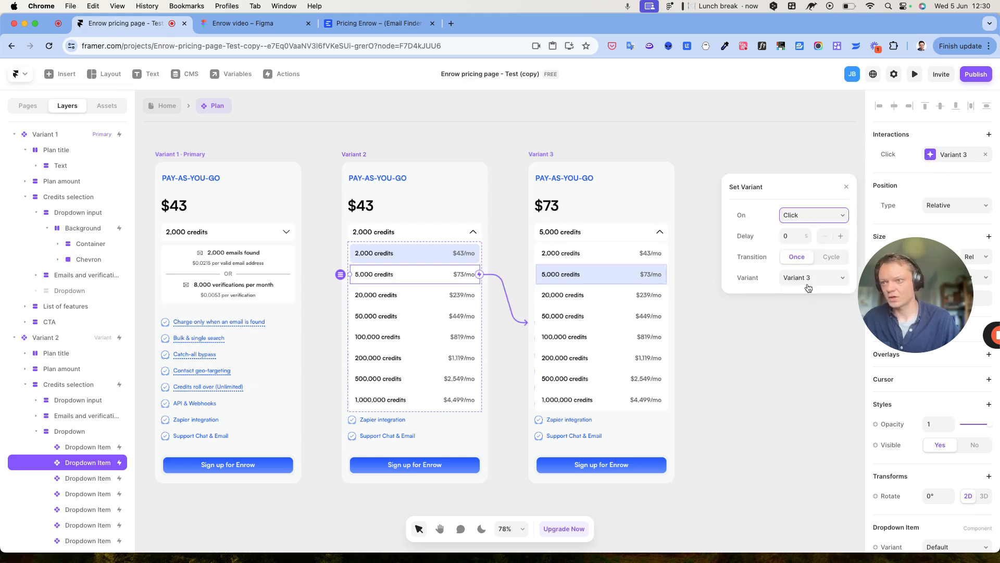
{"action": "left_click", "coordinate": [806, 234]}
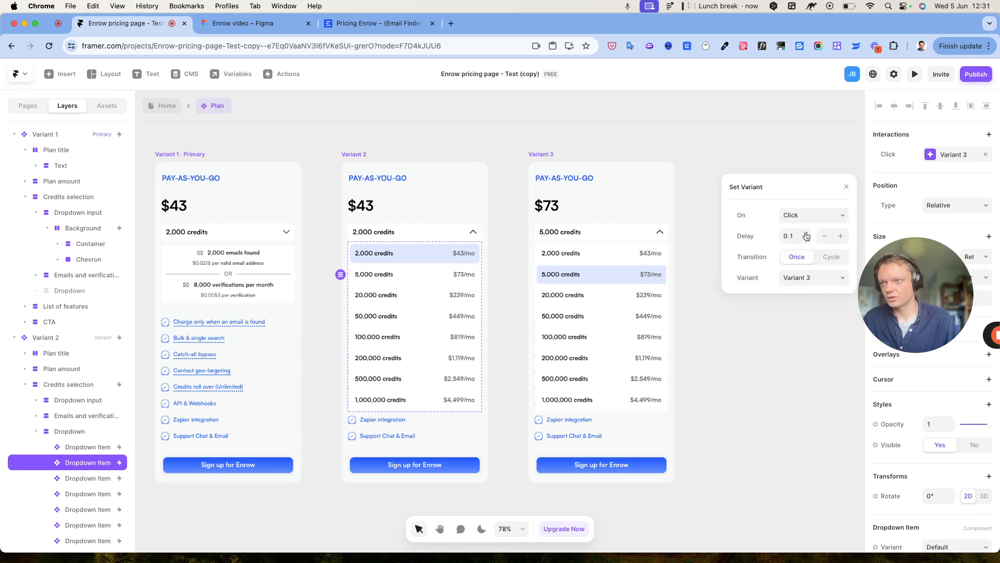
{"action": "left_click", "coordinate": [816, 162]}
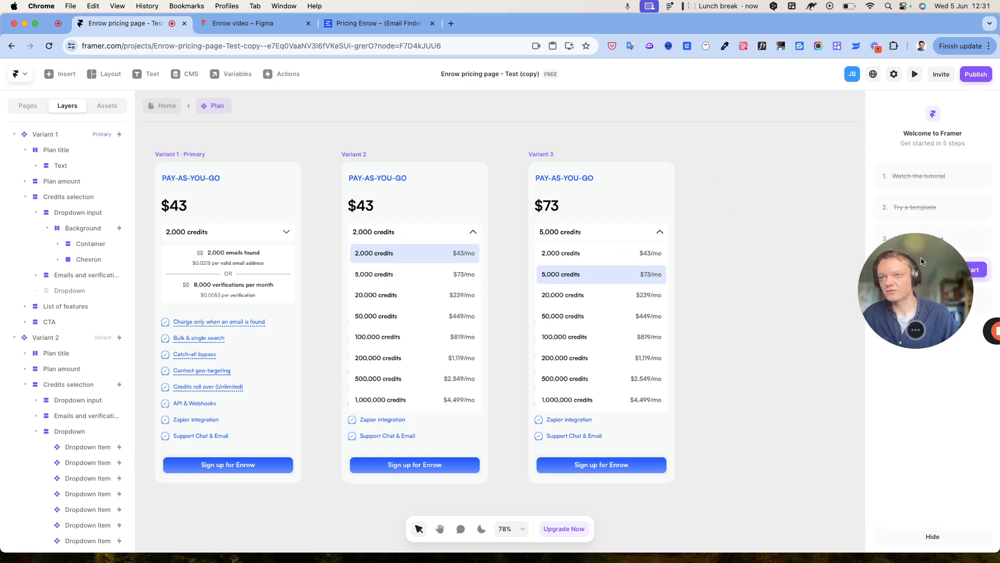
- Connect the 2,000 credits dropdown item in Variant 3 back to Variant 2
{"action": "left_click_drag", "start_coordinate": [921, 260], "coordinate": [925, 94]}
{"action": "left_click", "coordinate": [581, 252]}
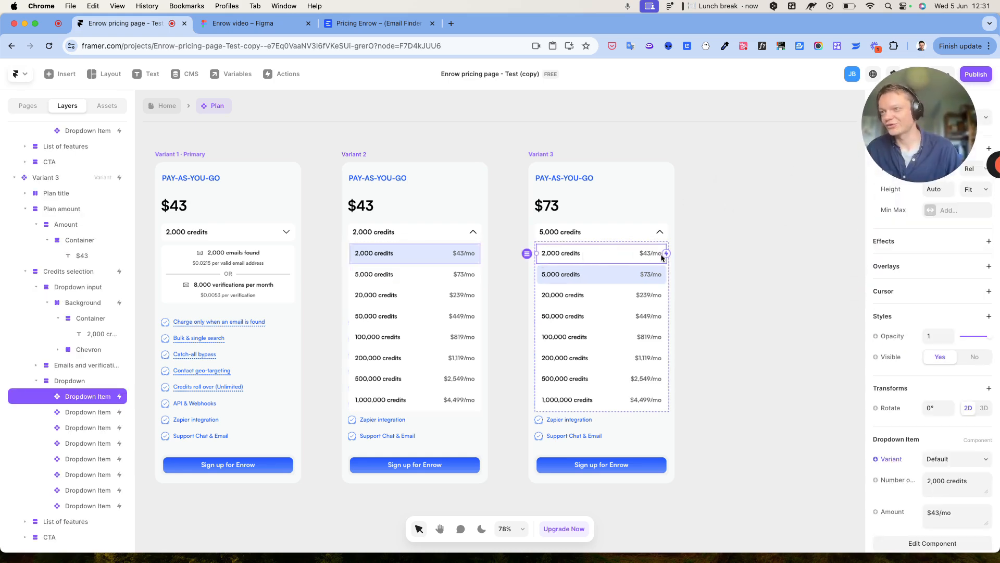
{"action": "left_click_drag", "start_coordinate": [666, 253], "coordinate": [438, 260]}
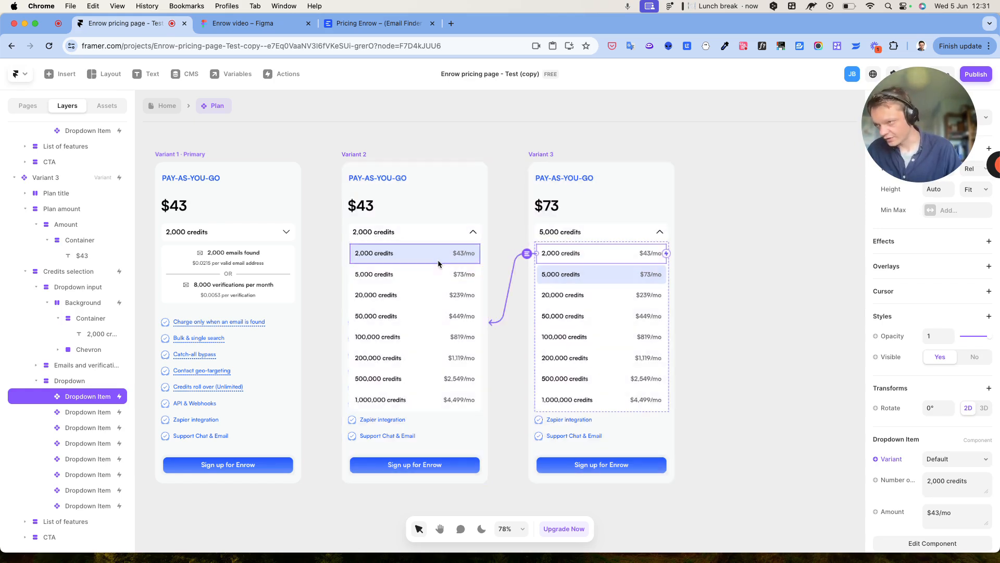
{"action": "left_click", "coordinate": [723, 156]}
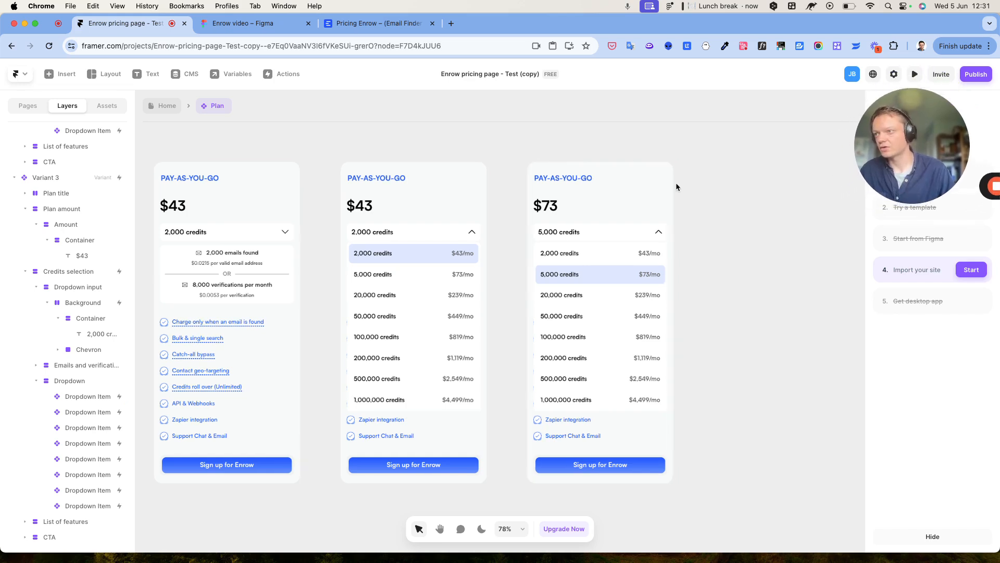
- Add a fourth variant based on Variant 3 and remove its Dropdown stack
{"action": "scroll", "coordinate": [676, 187], "scroll_direction": "right", "scroll_amount": 2}
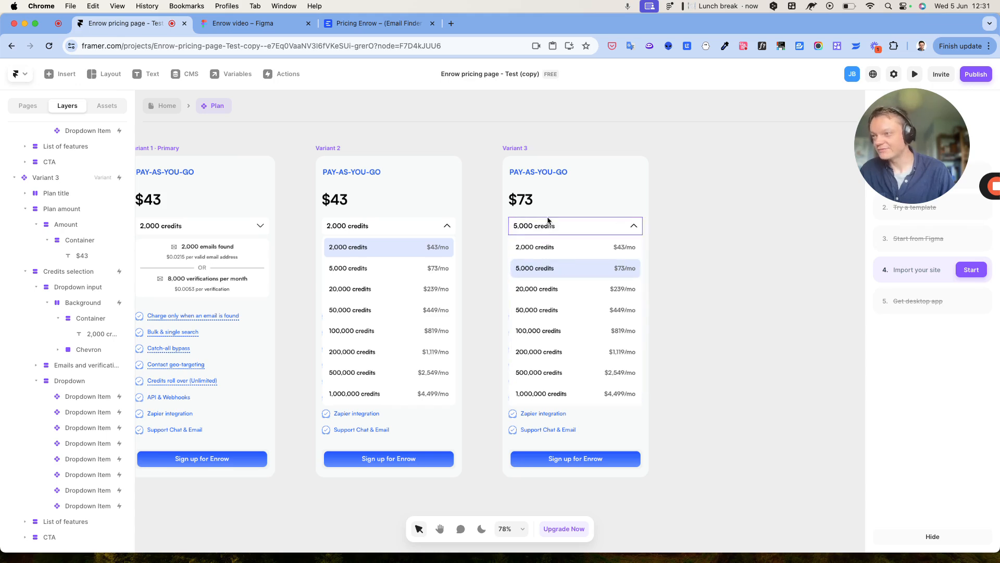
{"action": "left_click", "coordinate": [513, 150]}
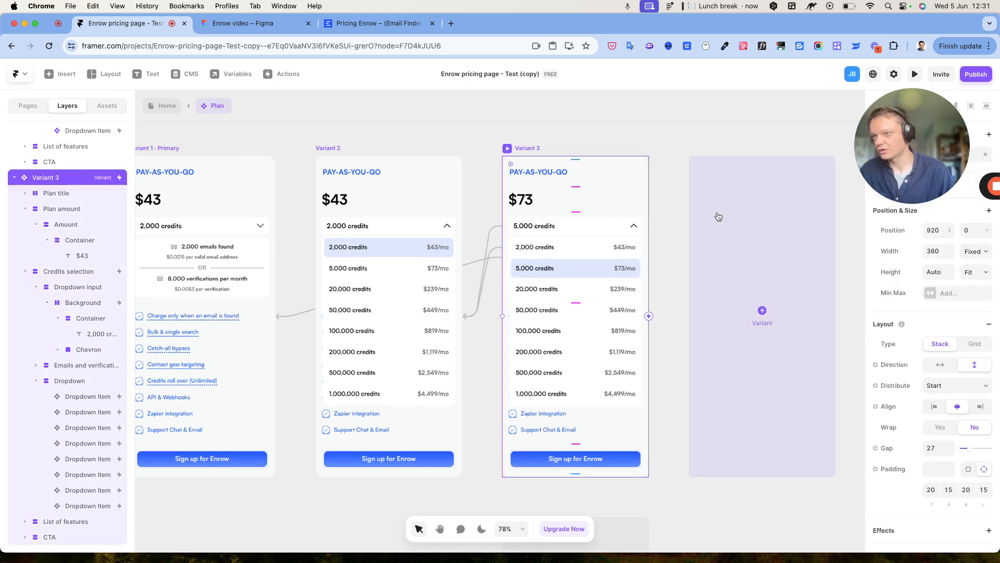
{"action": "left_click", "coordinate": [762, 310]}
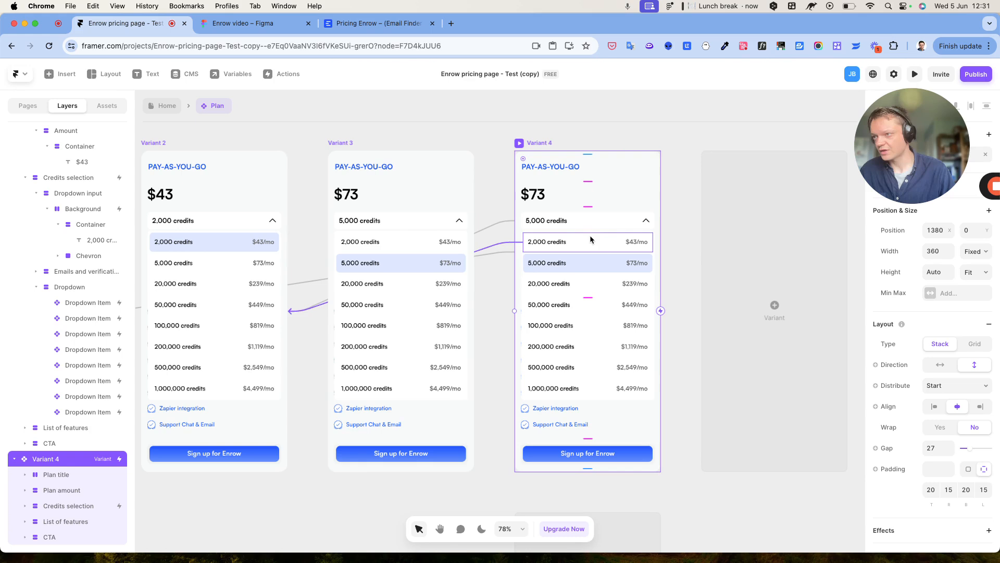
{"action": "left_click", "coordinate": [592, 262]}
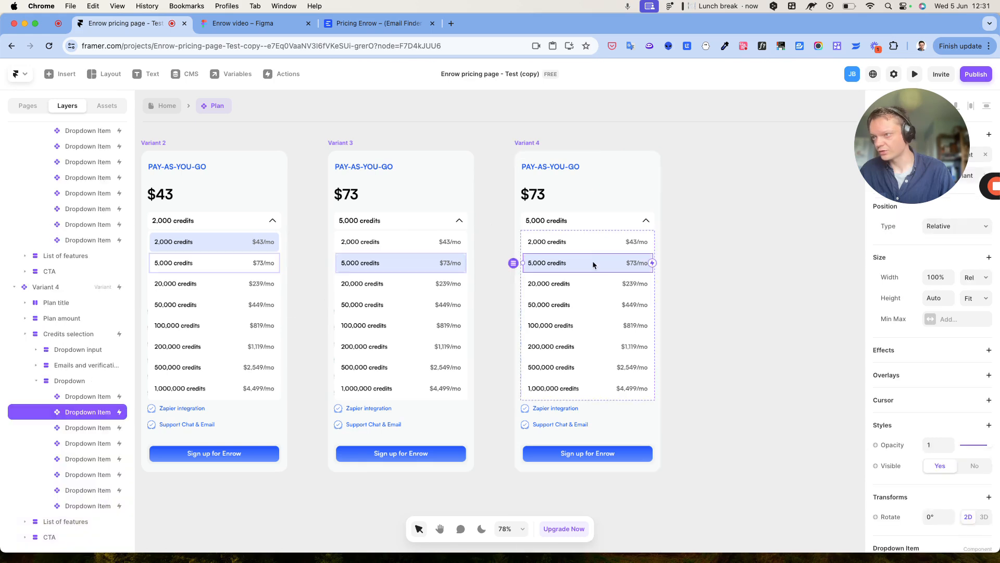
{"action": "left_click", "coordinate": [77, 382]}
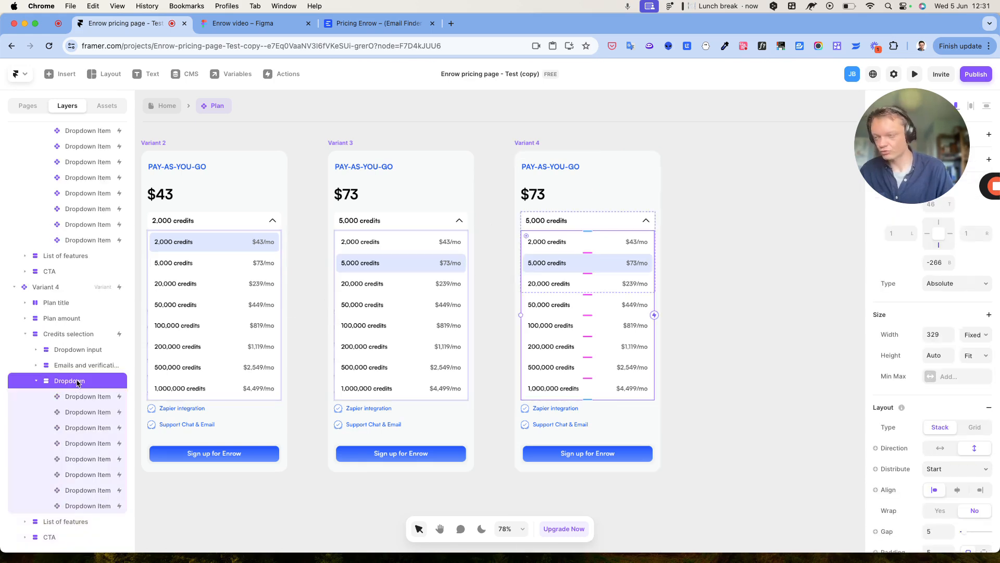
{"action": "key", "text": "Delete"}
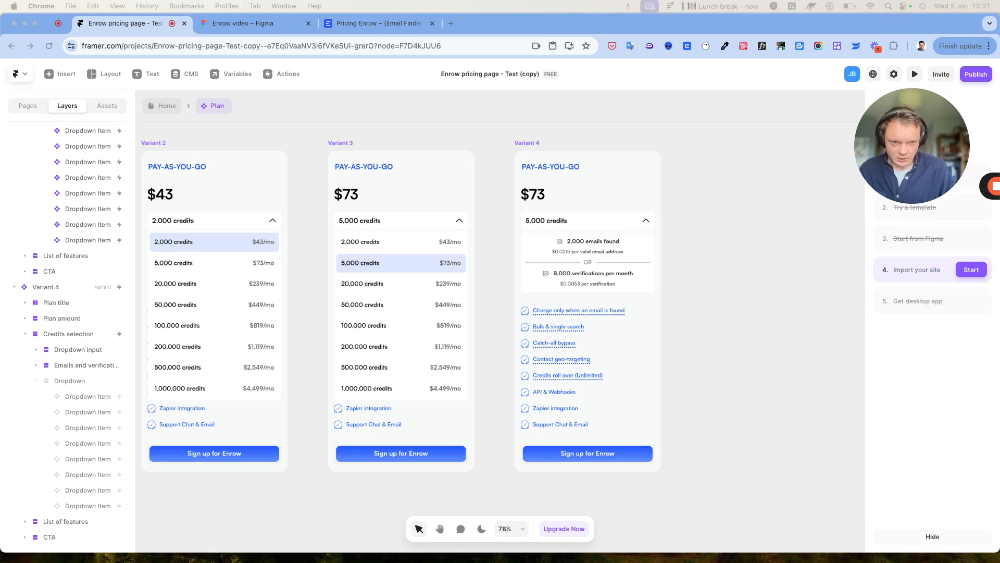
- Update Variant 4's email details to 5,000 emails found and $0.0146 per valid email address
{"action": "left_click", "coordinate": [571, 240]}
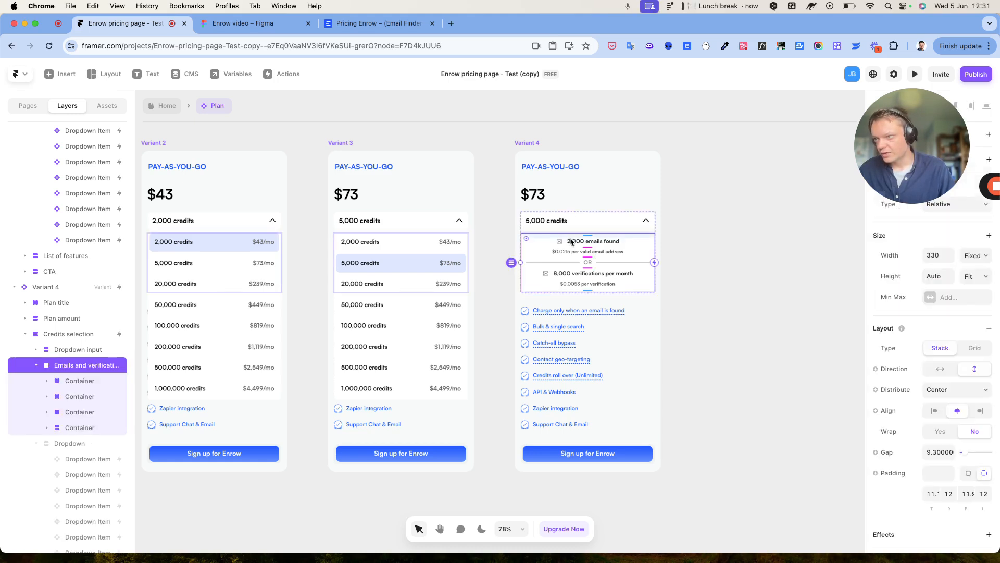
{"action": "double_click", "coordinate": [571, 241]}
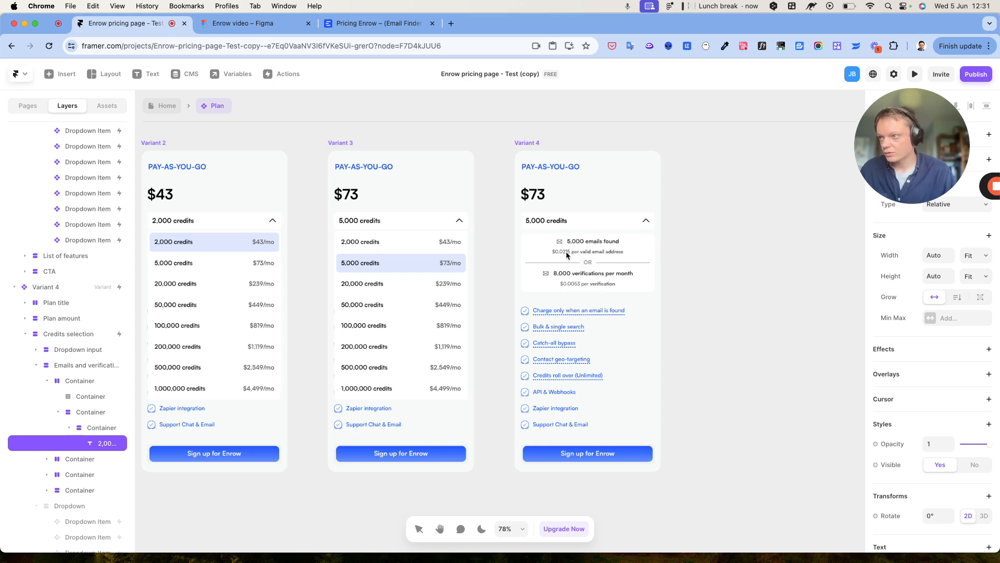
{"action": "left_click", "coordinate": [565, 251]}
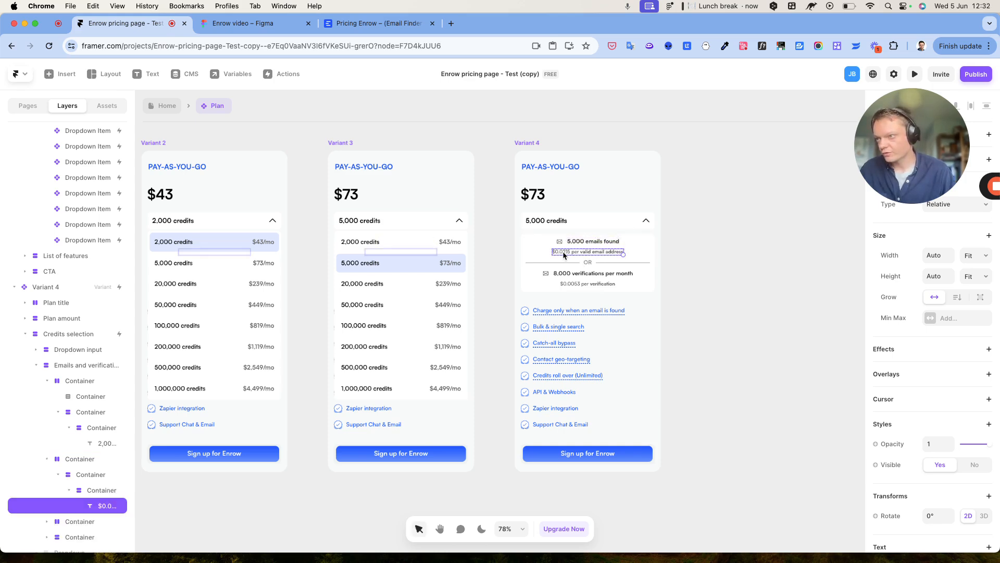
{"action": "double_click", "coordinate": [565, 251]}
{"action": "left_click", "coordinate": [552, 251]}
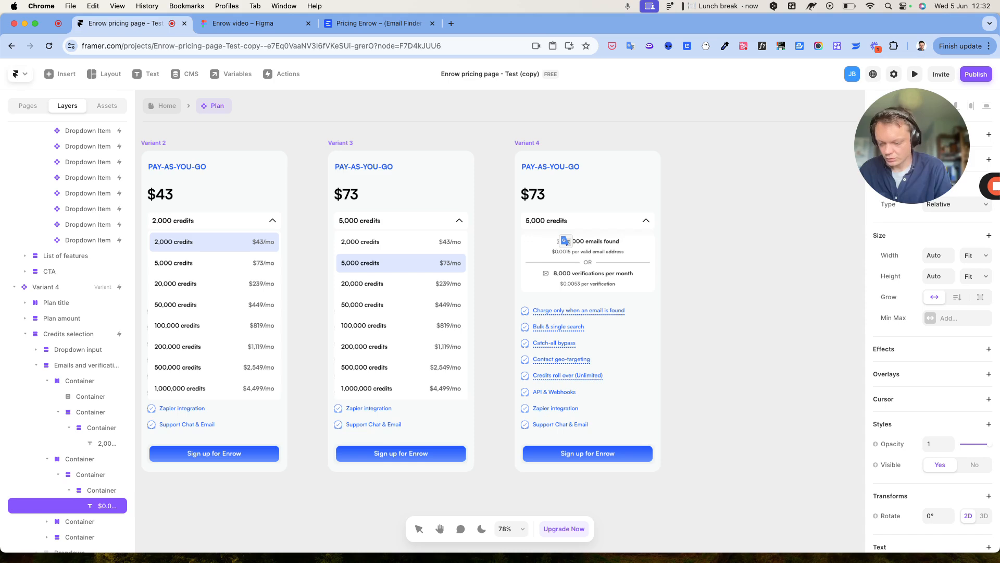
{"action": "key", "text": "BackSpace"}
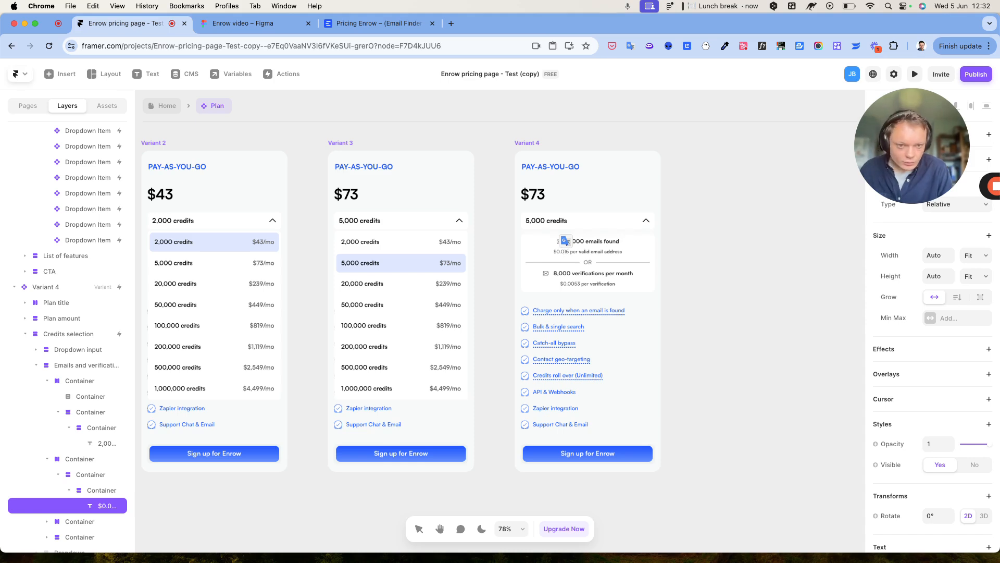
{"action": "type", "text": "14"}
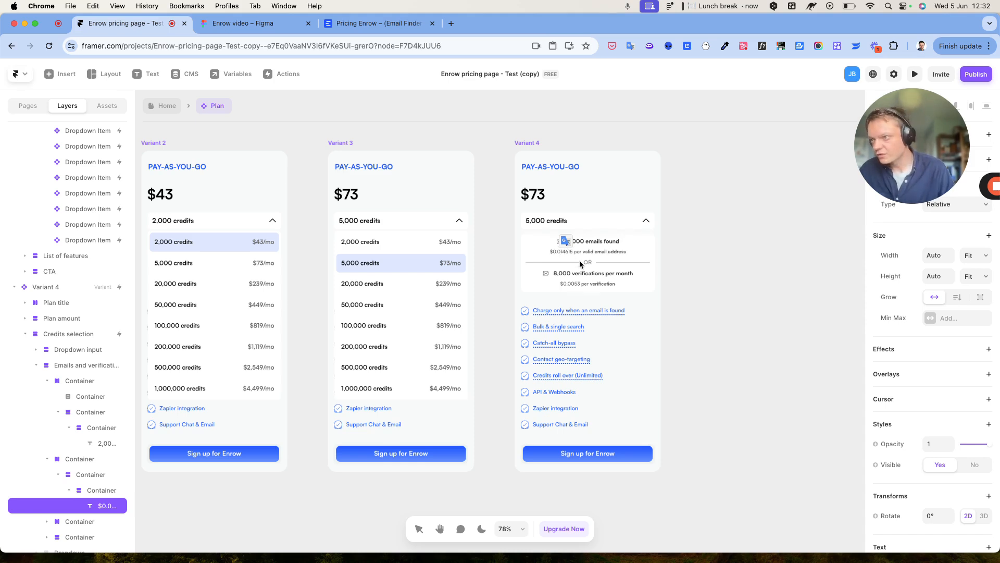
{"action": "type", "text": "6"}
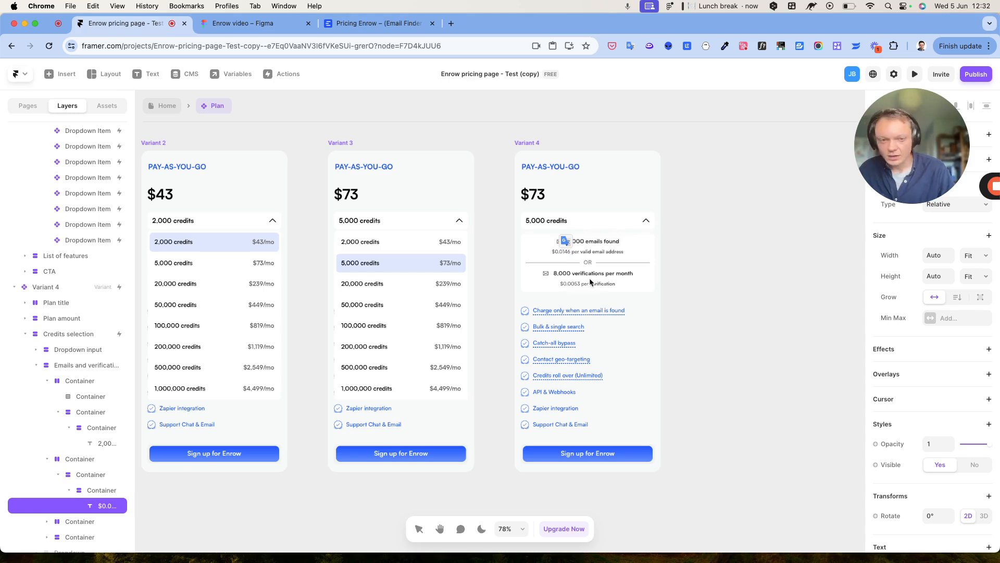
- Update Variant 4's verification details to 20,000 verifications per month and $0.0003 per verification
{"action": "left_click", "coordinate": [561, 277]}
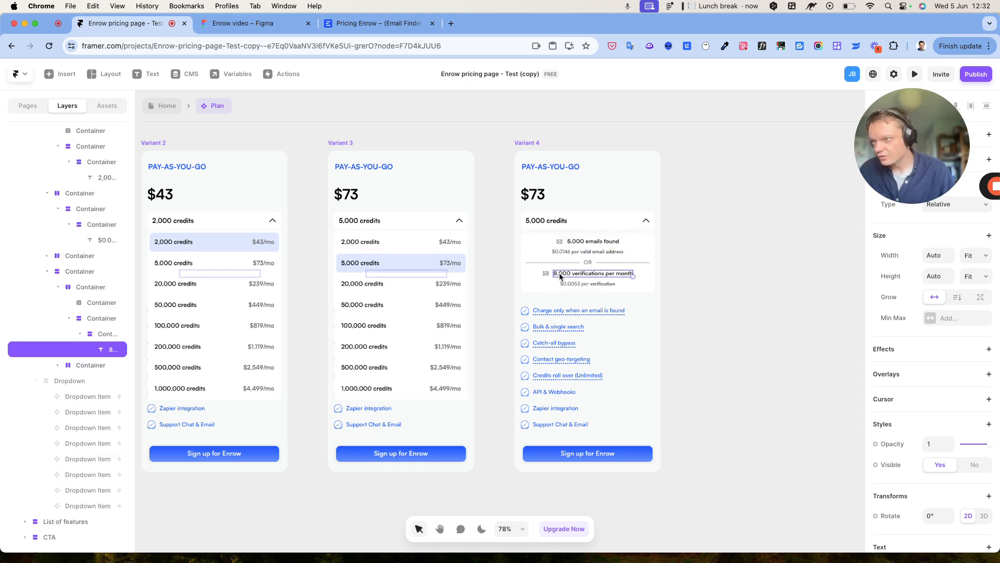
{"action": "double_click", "coordinate": [570, 276]}
{"action": "left_click", "coordinate": [574, 274]}
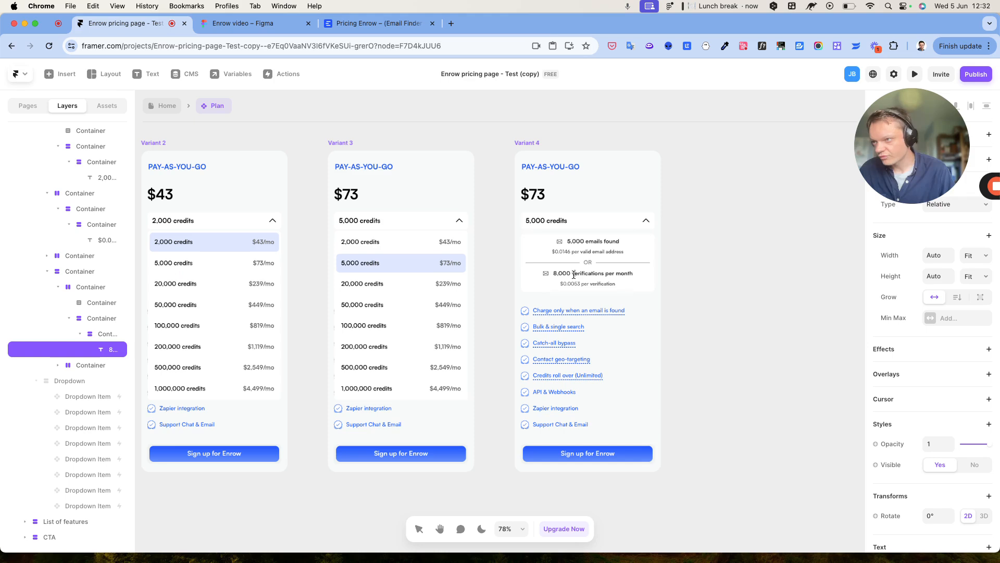
{"action": "type", "text": "20"}
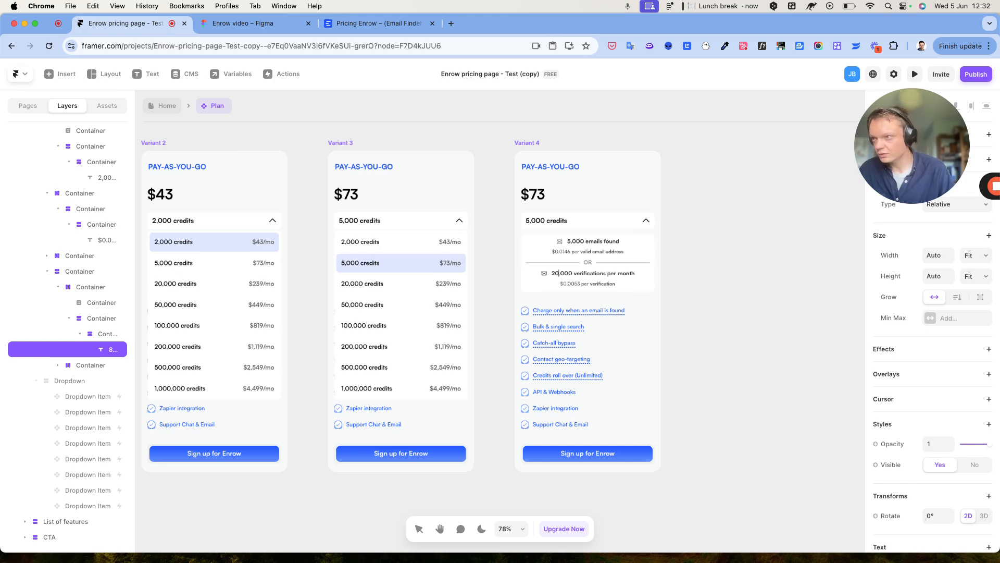
{"action": "left_click", "coordinate": [572, 285]}
{"action": "double_click", "coordinate": [577, 284]}
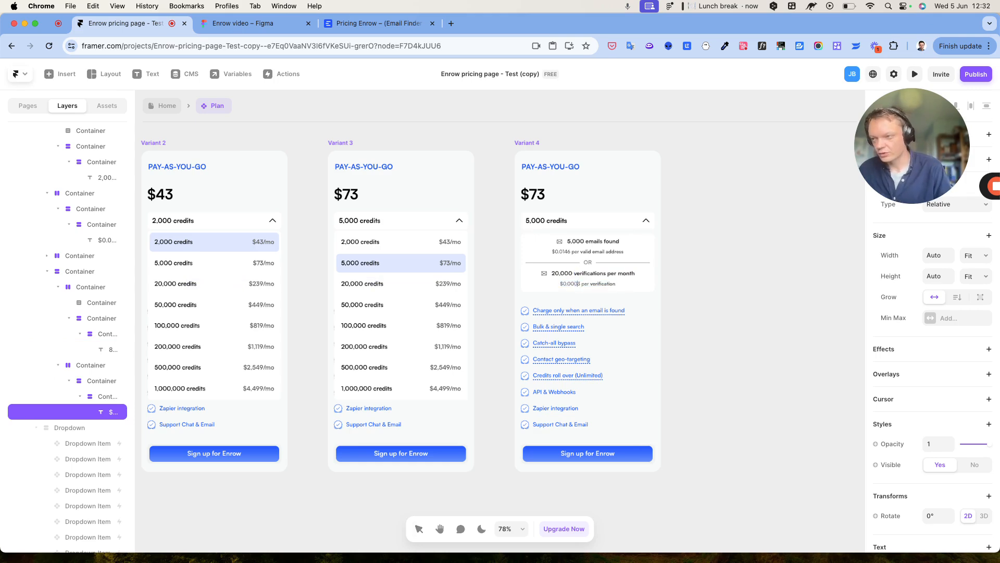
{"action": "double_click", "coordinate": [733, 179]}
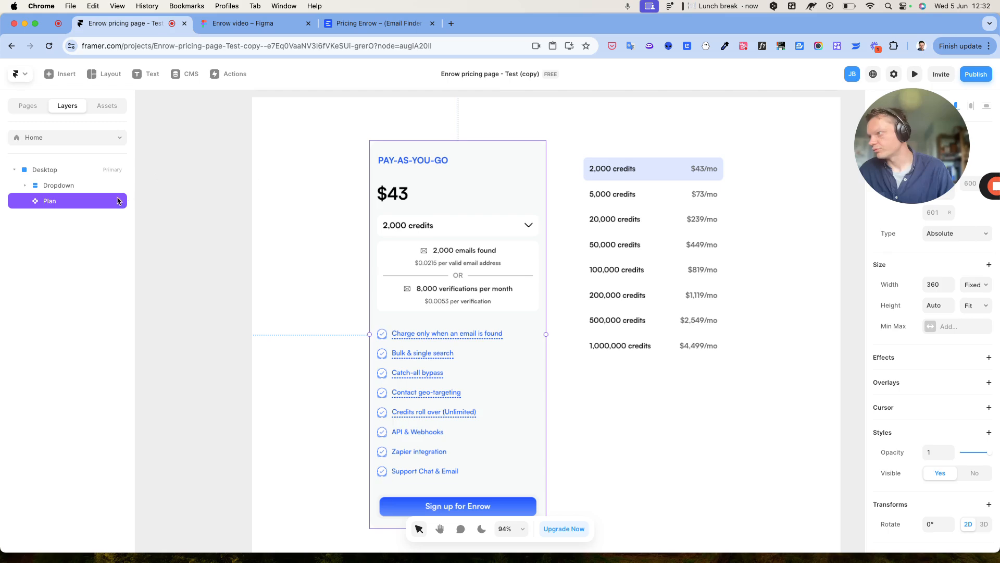
- Reopen the Plan component and connect Variant 3's Credits selection stack to Variant 4 on Mouse Leave with a 0.2 s delay
{"action": "double_click", "coordinate": [448, 186]}
{"action": "scroll", "coordinate": [585, 225], "scroll_direction": "down", "scroll_amount": 2}
{"action": "scroll", "coordinate": [584, 224], "scroll_direction": "right", "scroll_amount": 8}
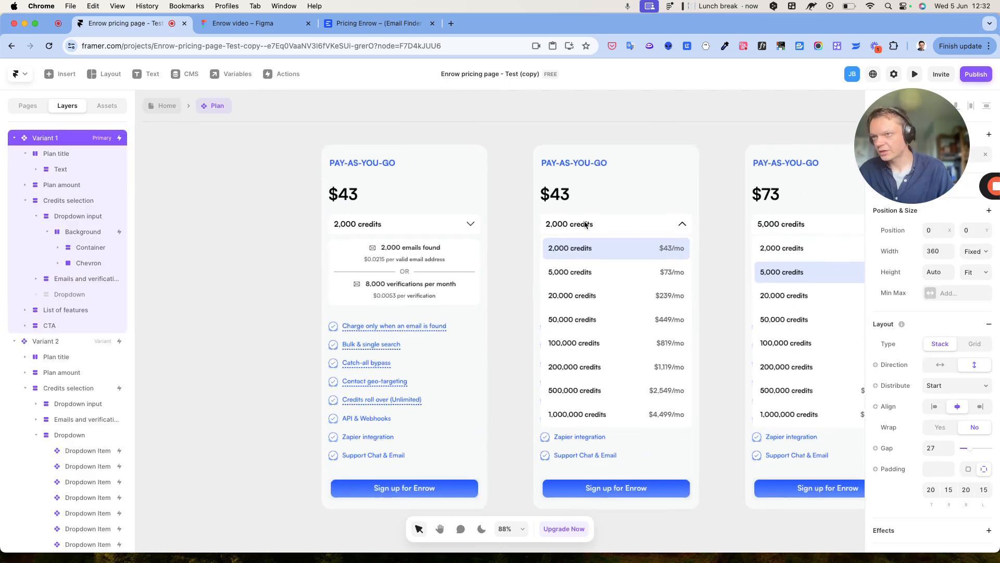
{"action": "left_click", "coordinate": [599, 131]}
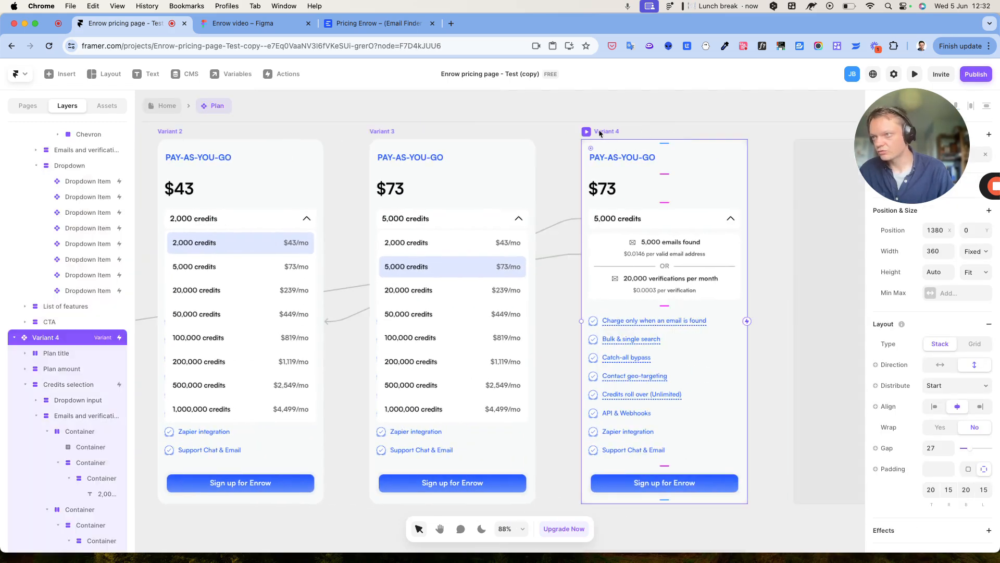
{"action": "scroll", "coordinate": [599, 129], "scroll_direction": "right", "scroll_amount": 3}
{"action": "left_click", "coordinate": [344, 131]}
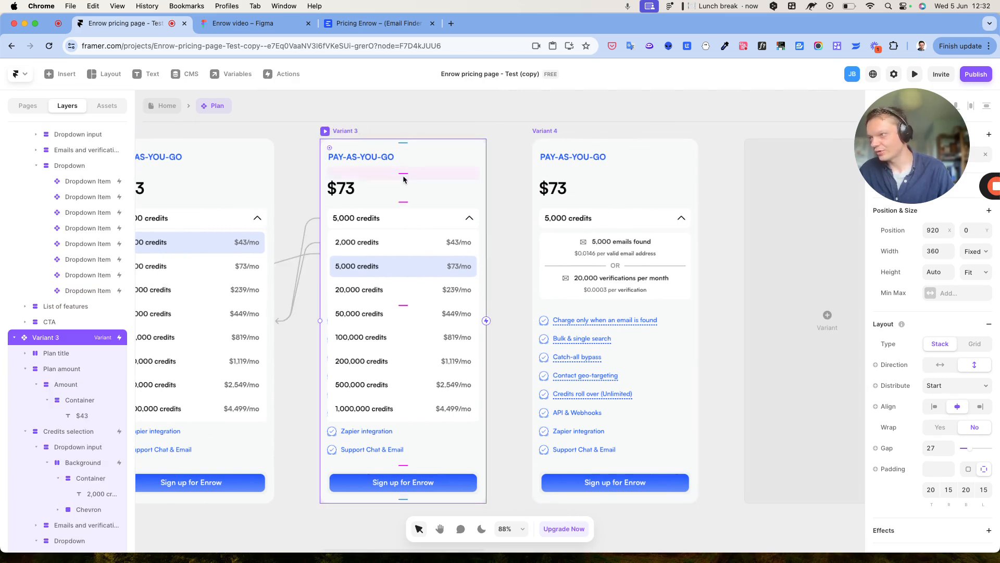
{"action": "scroll", "coordinate": [403, 180], "scroll_direction": "left", "scroll_amount": 3}
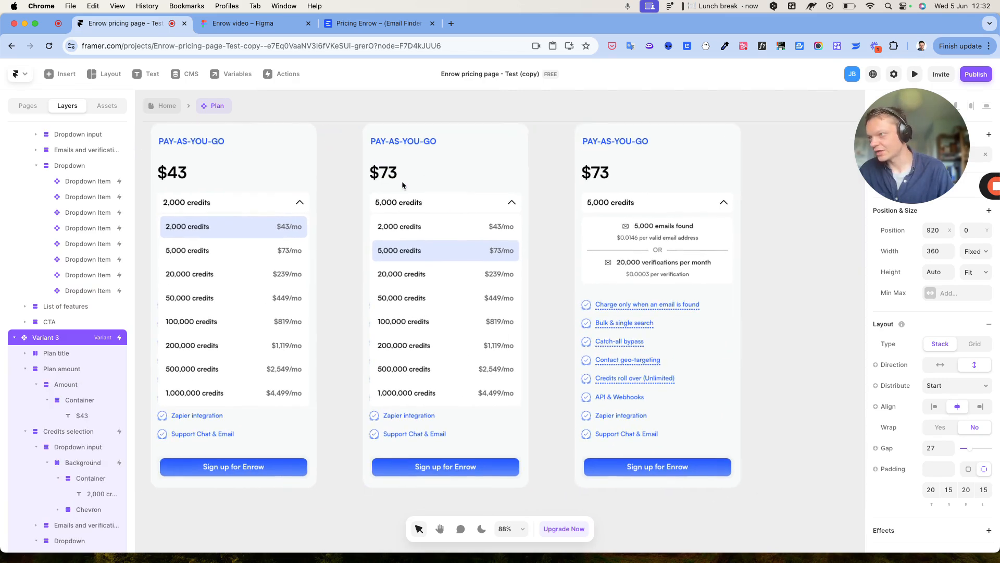
{"action": "left_click", "coordinate": [460, 198]}
{"action": "scroll", "coordinate": [86, 451], "scroll_direction": "down", "scroll_amount": 1}
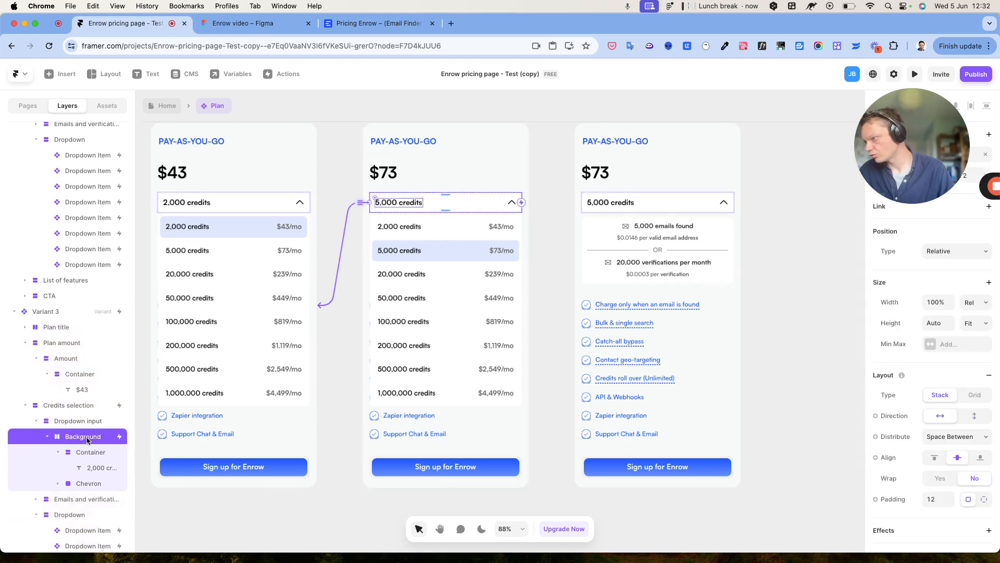
{"action": "left_click", "coordinate": [83, 408]}
{"action": "scroll", "coordinate": [82, 406], "scroll_direction": "down", "scroll_amount": 5}
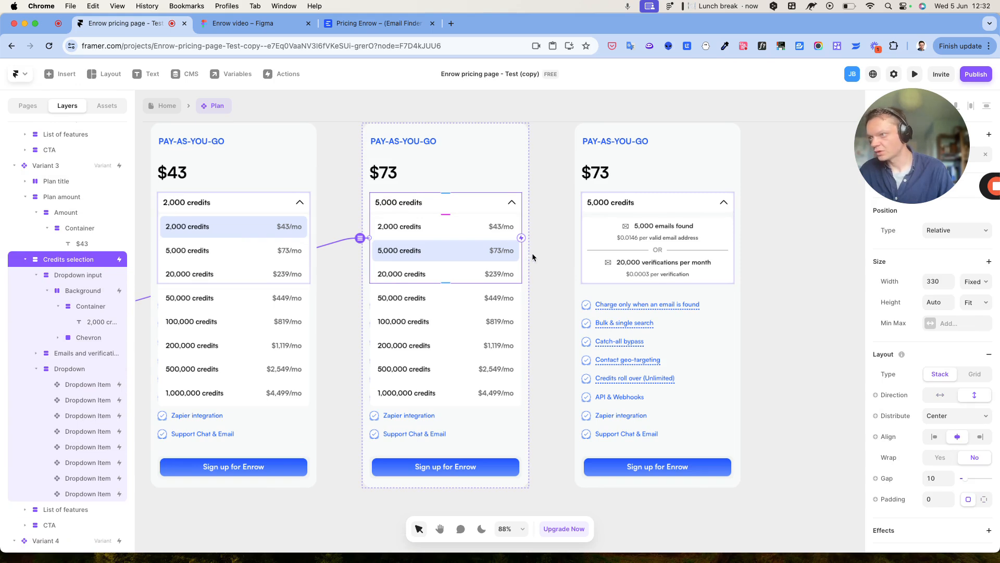
{"action": "left_click_drag", "start_coordinate": [522, 237], "coordinate": [593, 234]}
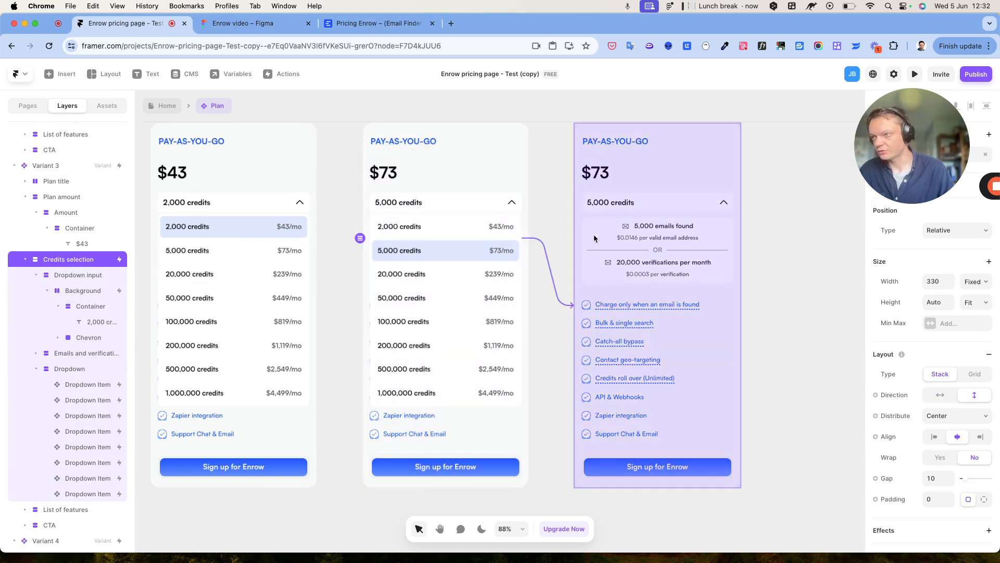
{"action": "left_click", "coordinate": [593, 403]}
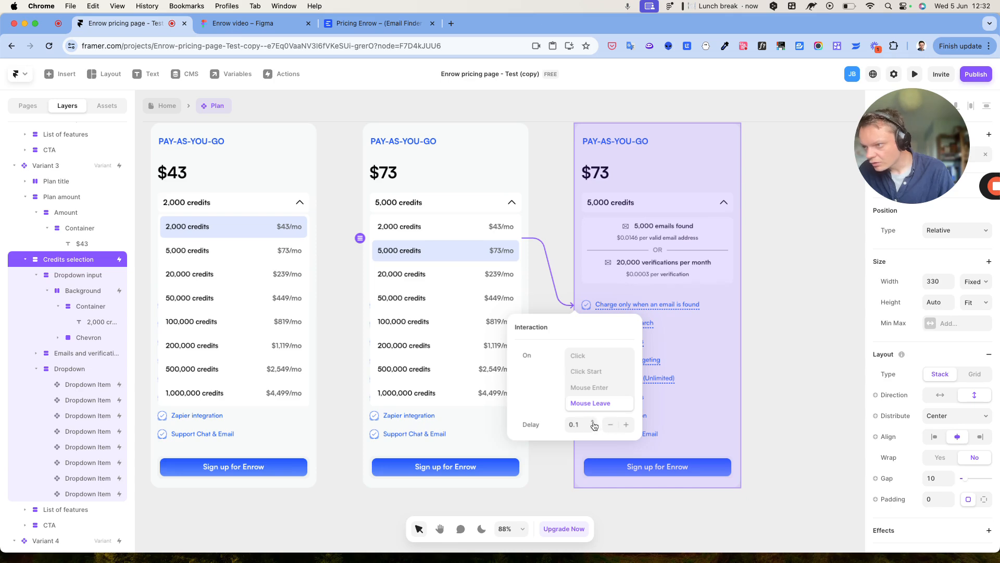
{"action": "left_click", "coordinate": [593, 423]}
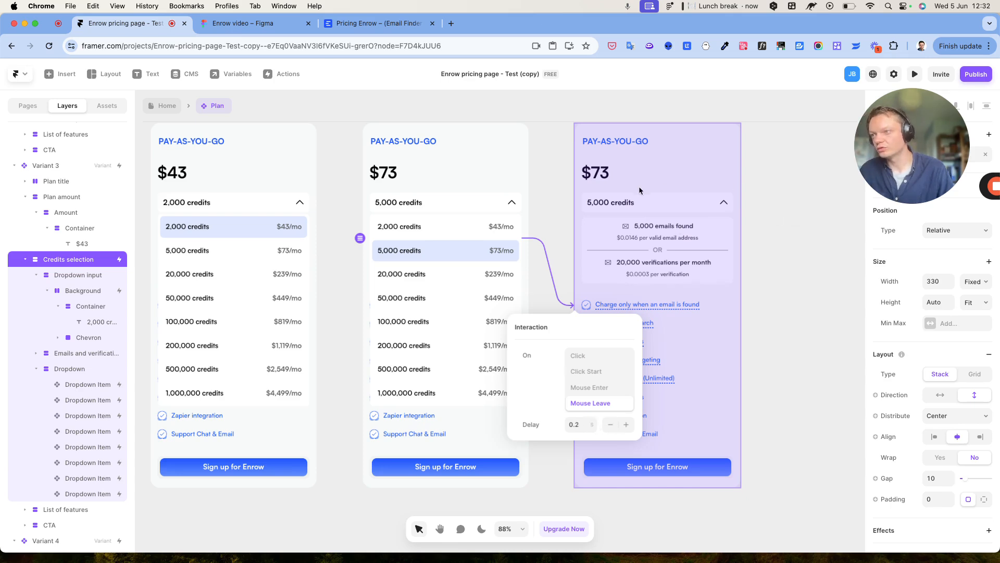
{"action": "left_click", "coordinate": [773, 147]}
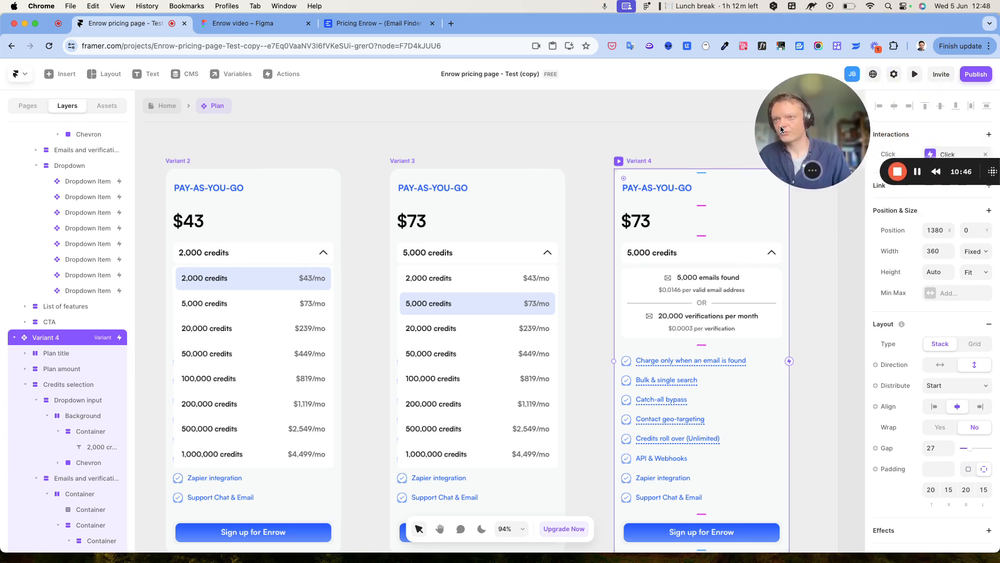
- Connect the dropdown input's Background in Variant 4 to Variant 3 on Mouse Enter with a 0.2 s delay
{"action": "left_click", "coordinate": [735, 254]}
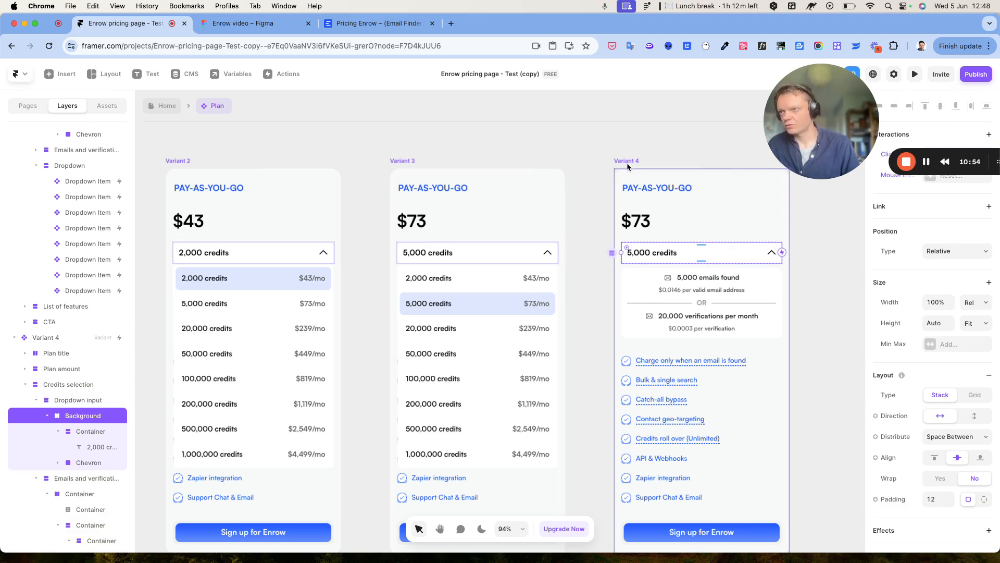
{"action": "left_click_drag", "start_coordinate": [781, 252], "coordinate": [552, 282]}
{"action": "left_click", "coordinate": [594, 443]}
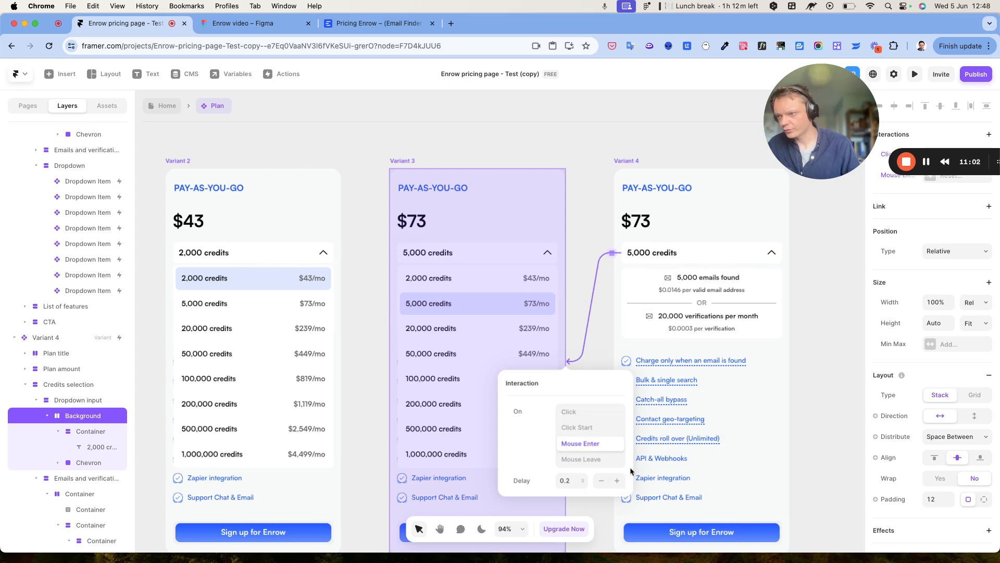
{"action": "left_click", "coordinate": [821, 338]}
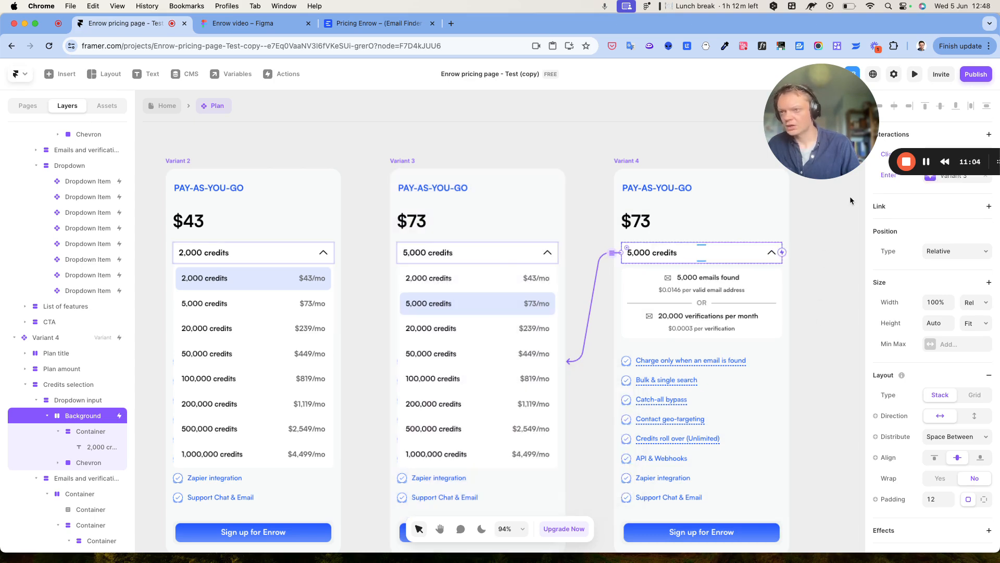
- Flip the chevron path in Variant 4's dropdown input vertically
{"action": "left_click", "coordinate": [772, 254]}
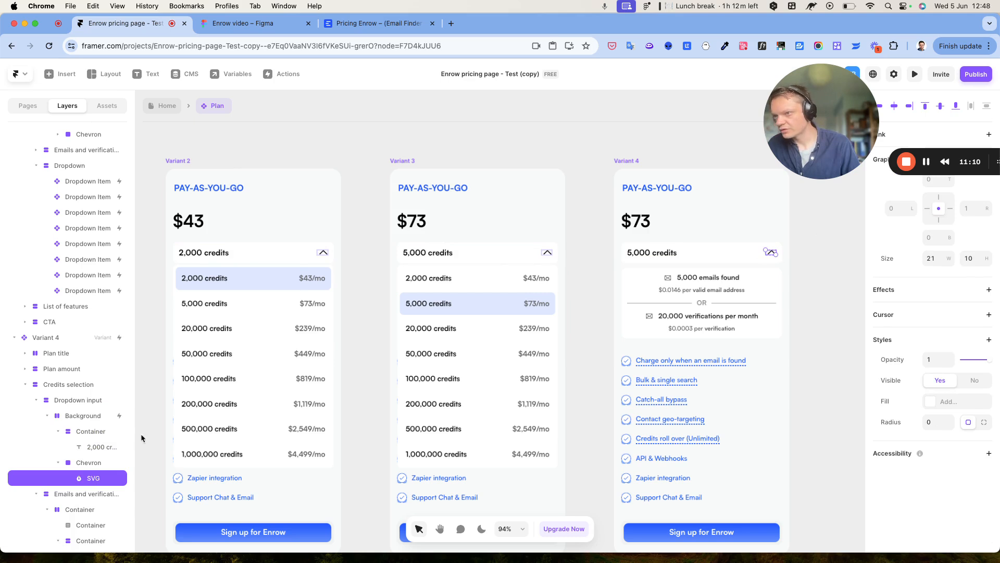
{"action": "double_click", "coordinate": [94, 478]}
{"action": "double_click", "coordinate": [62, 477]}
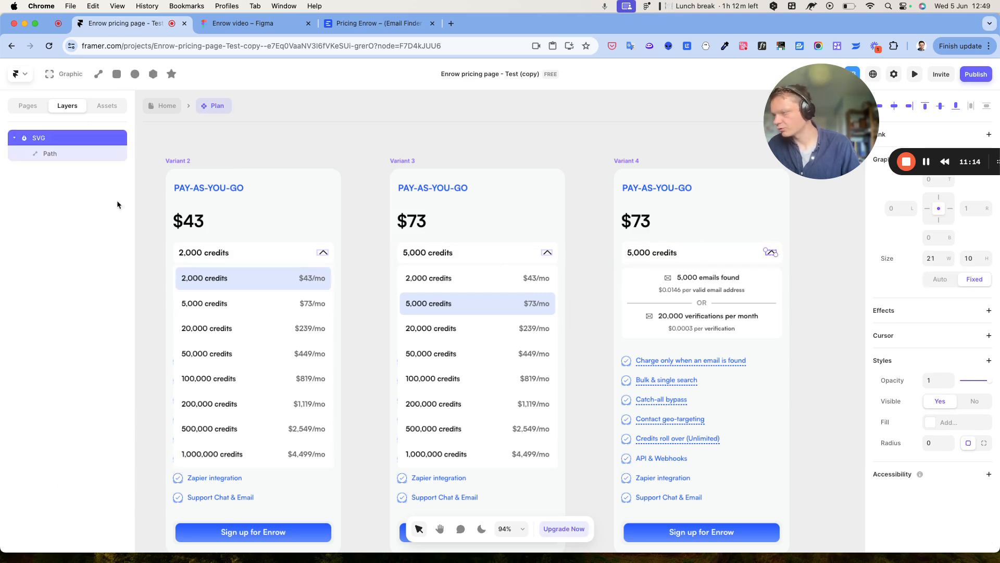
{"action": "left_click", "coordinate": [94, 153]}
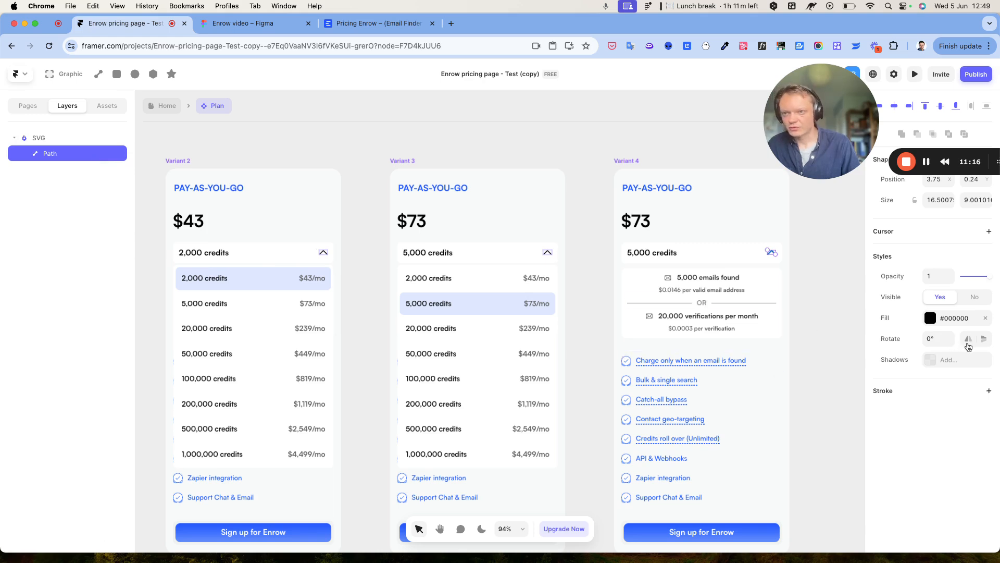
{"action": "left_click", "coordinate": [984, 339]}
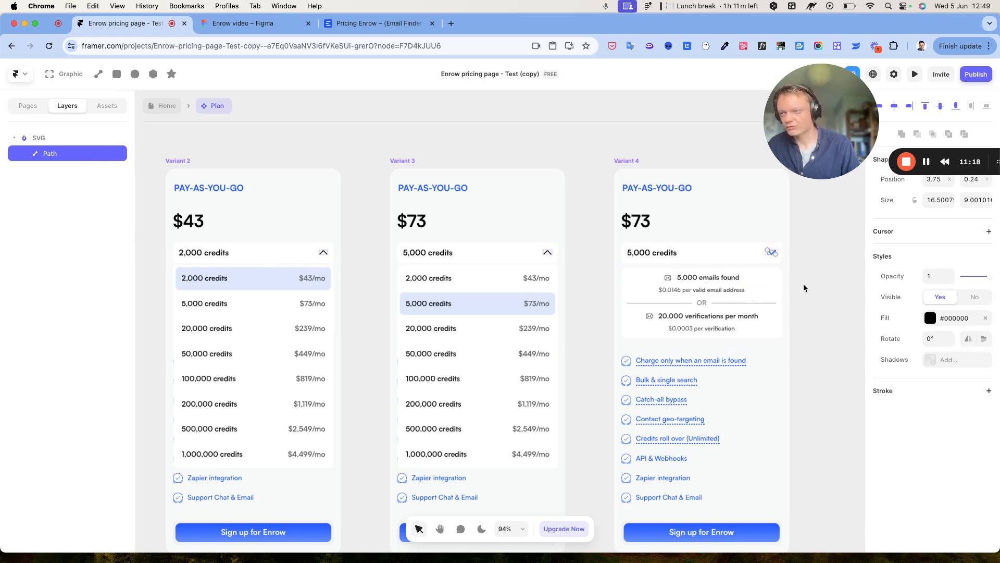
{"action": "left_click", "coordinate": [824, 286]}
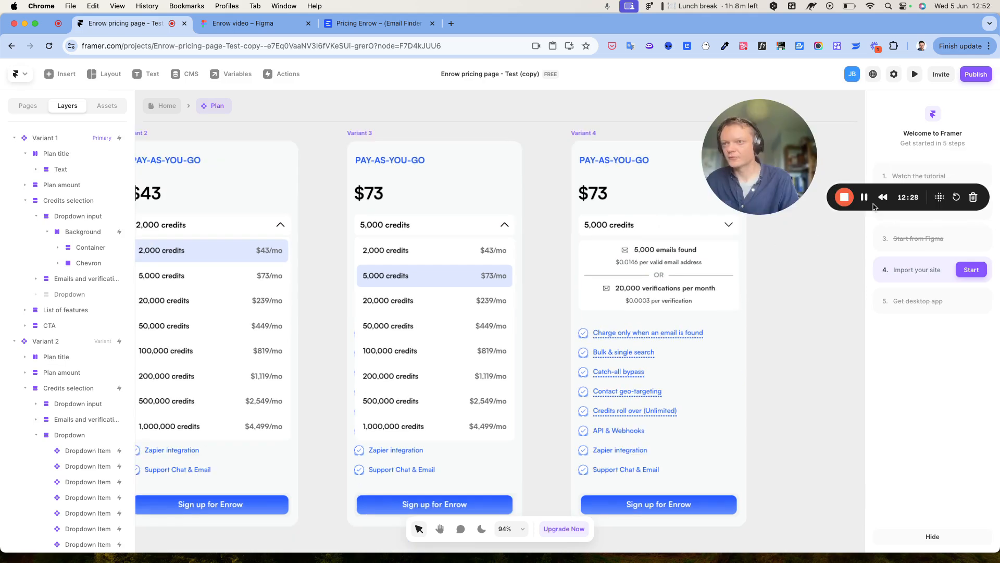
- Preview the Plan component, test opening and closing the dropdown with the 2,000 and 5,000 credits options, and return to the canvas
{"action": "left_click_drag", "start_coordinate": [875, 159], "coordinate": [843, 169]}
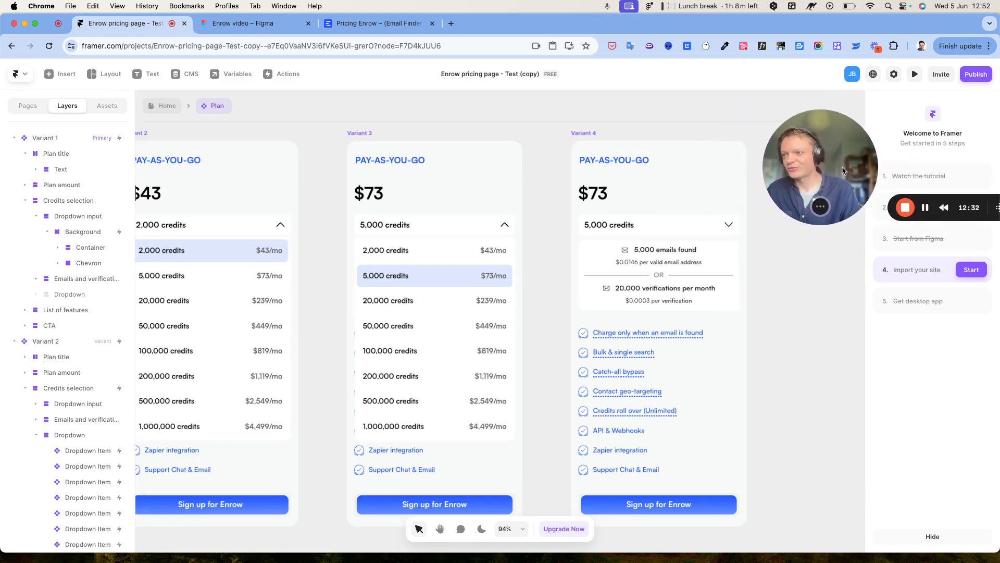
{"action": "scroll", "coordinate": [615, 130], "scroll_direction": "left", "scroll_amount": 3}
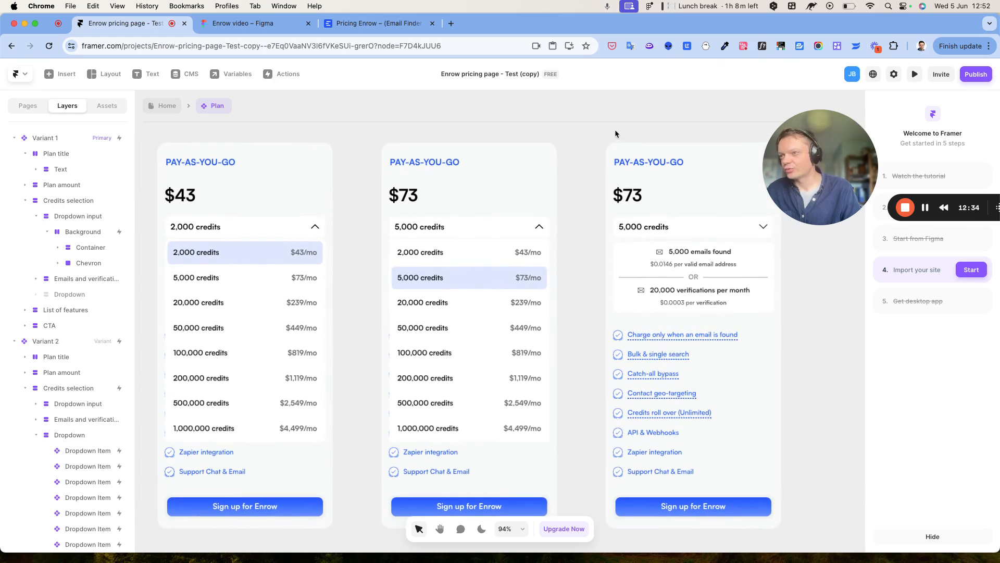
{"action": "scroll", "coordinate": [614, 129], "scroll_direction": "right", "scroll_amount": 2}
{"action": "scroll", "coordinate": [614, 129], "scroll_direction": "down", "scroll_amount": 5}
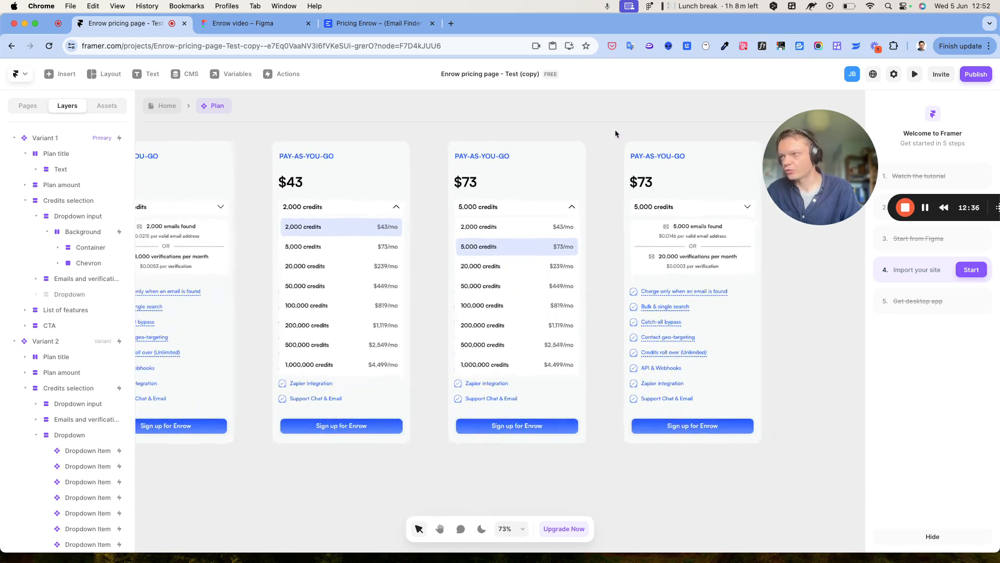
{"action": "scroll", "coordinate": [616, 130], "scroll_direction": "up", "scroll_amount": 1}
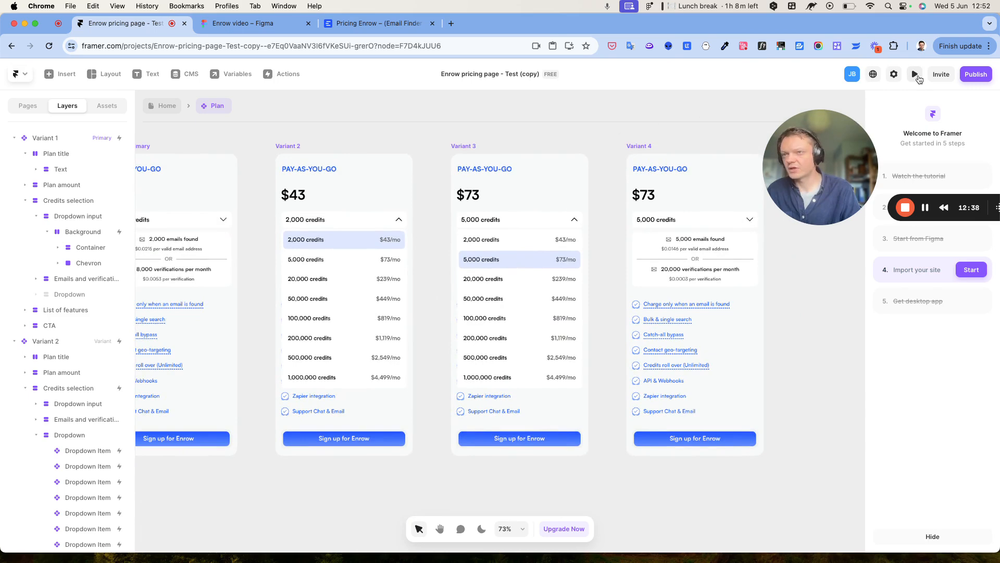
{"action": "left_click", "coordinate": [915, 75]}
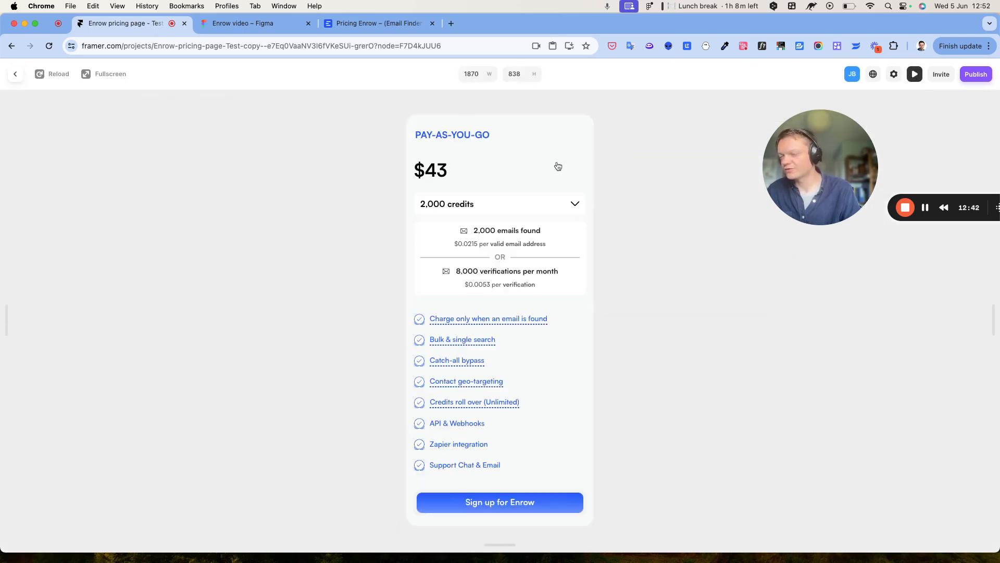
{"action": "left_click", "coordinate": [532, 202]}
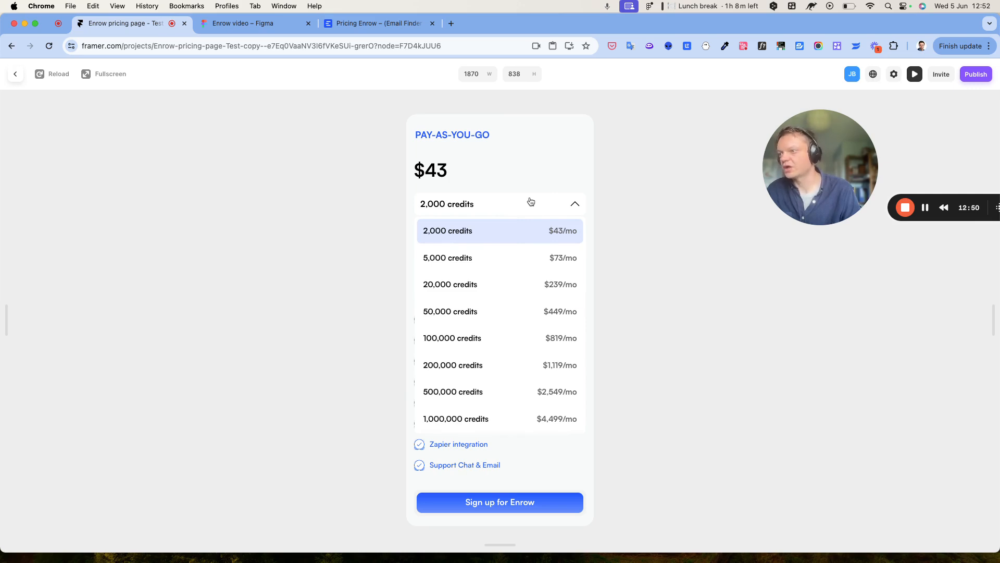
{"action": "left_click", "coordinate": [500, 260]}
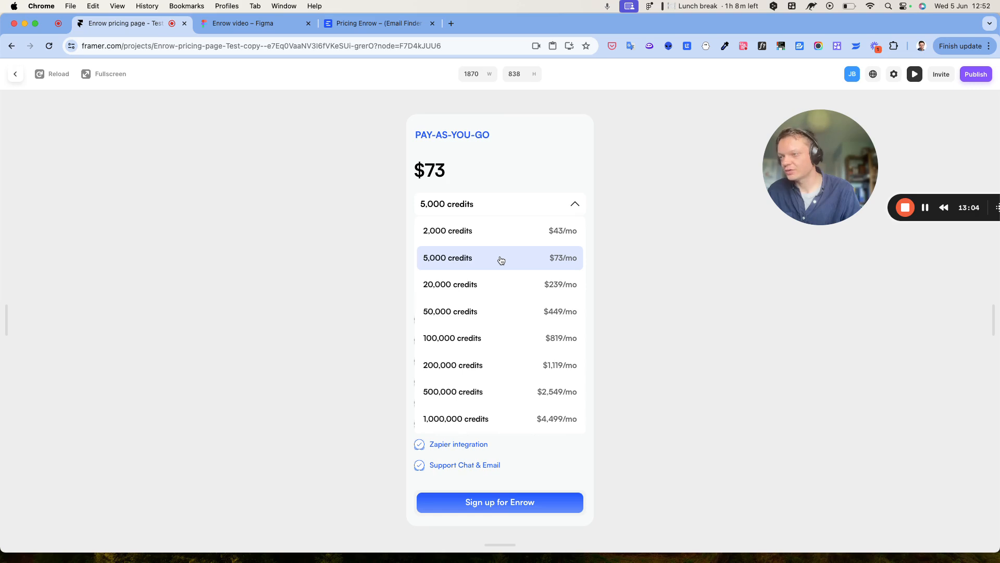
{"action": "left_click", "coordinate": [615, 263]}
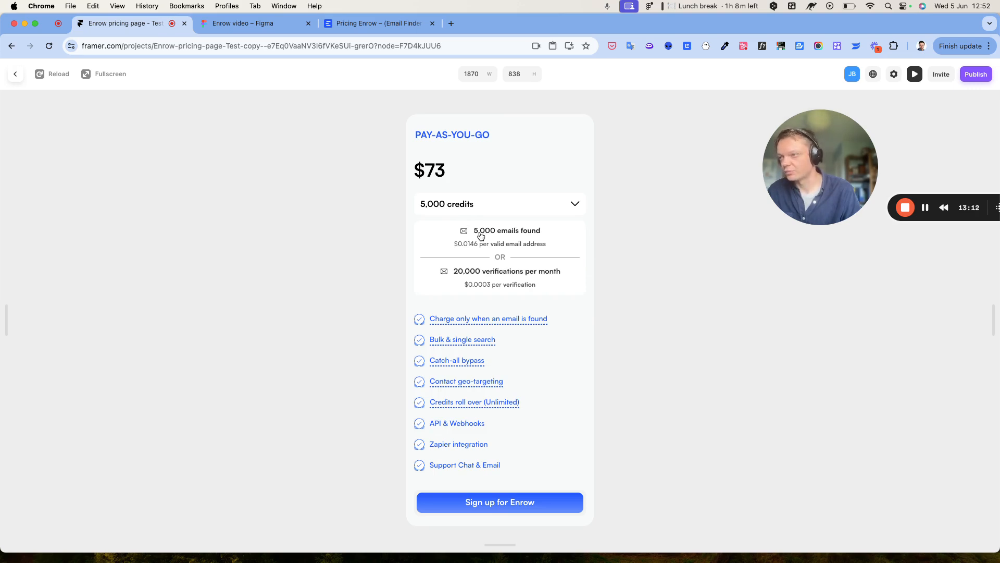
{"action": "left_click", "coordinate": [550, 213]}
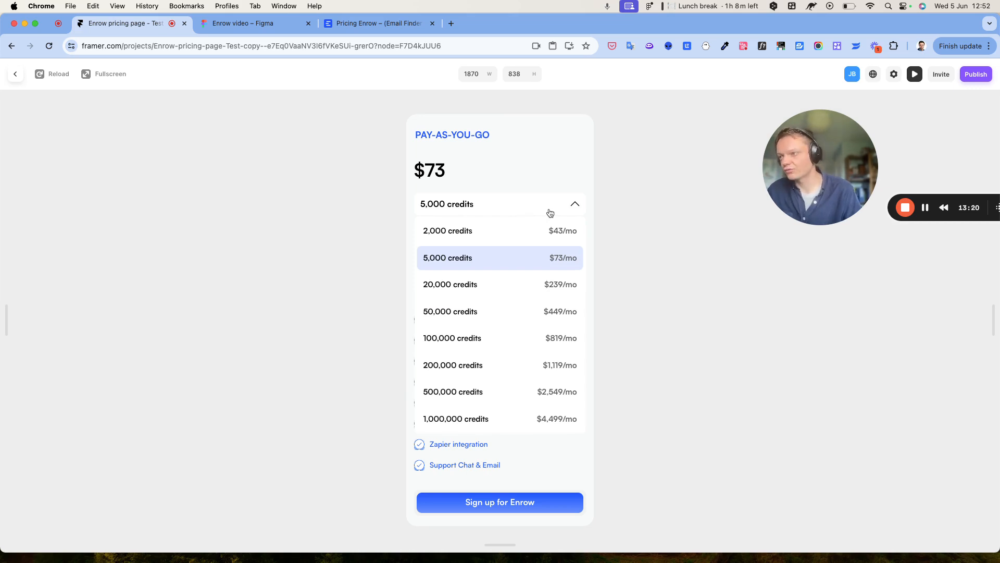
{"action": "left_click", "coordinate": [528, 232]}
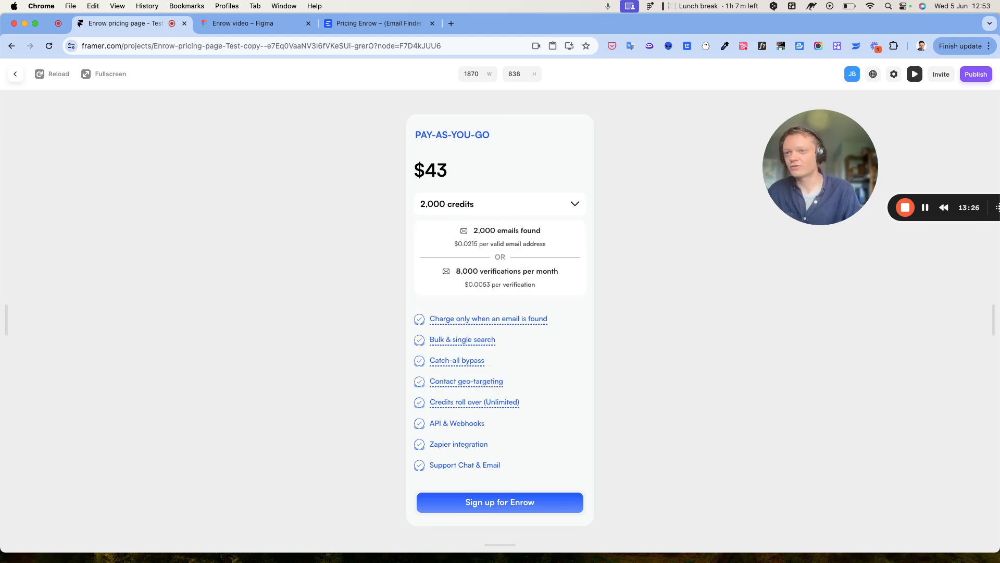
{"action": "left_click", "coordinate": [531, 201]}
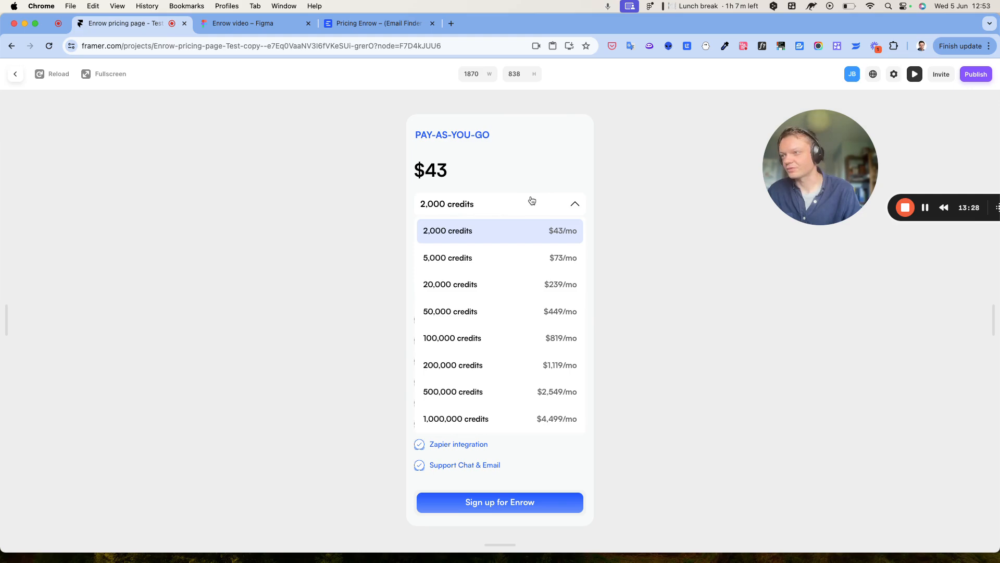
{"action": "left_click", "coordinate": [16, 74]}
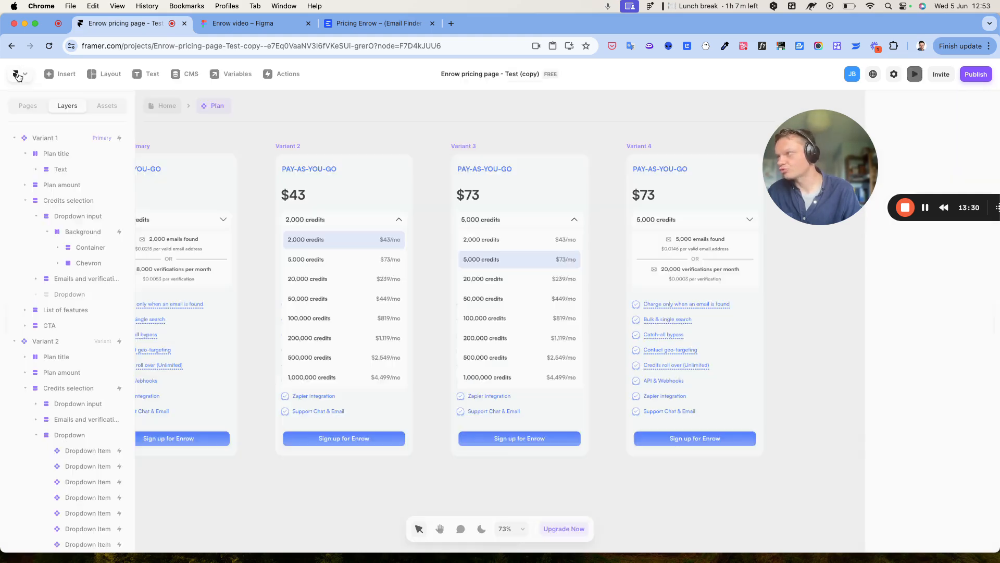
- Switch to Enrow's live pricing page, examine how the Subscription plan's credits dropdown opens and closes, and return to the Plan component in Framer
{"action": "left_click", "coordinate": [684, 224]}
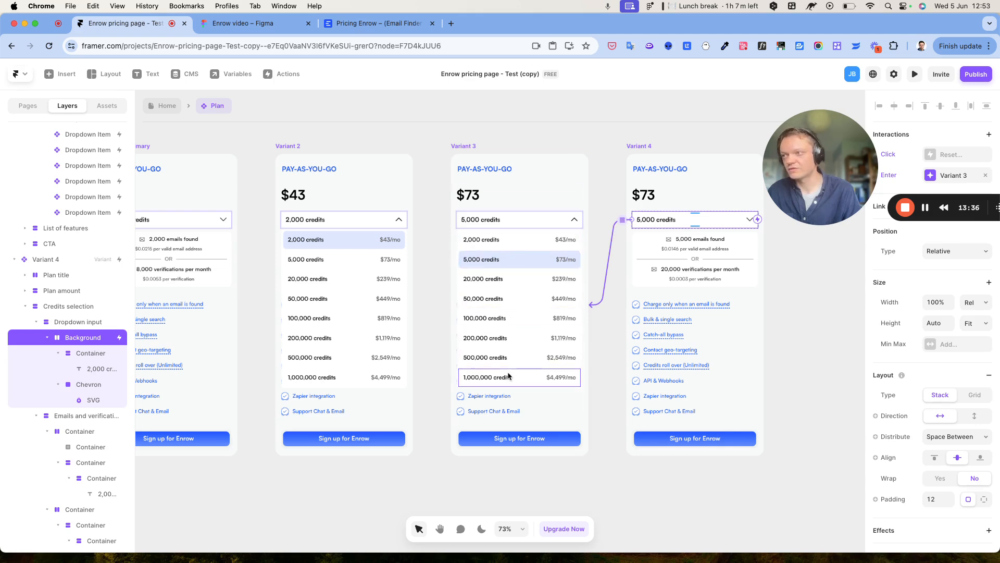
{"action": "left_click_drag", "start_coordinate": [831, 170], "coordinate": [655, 161]}
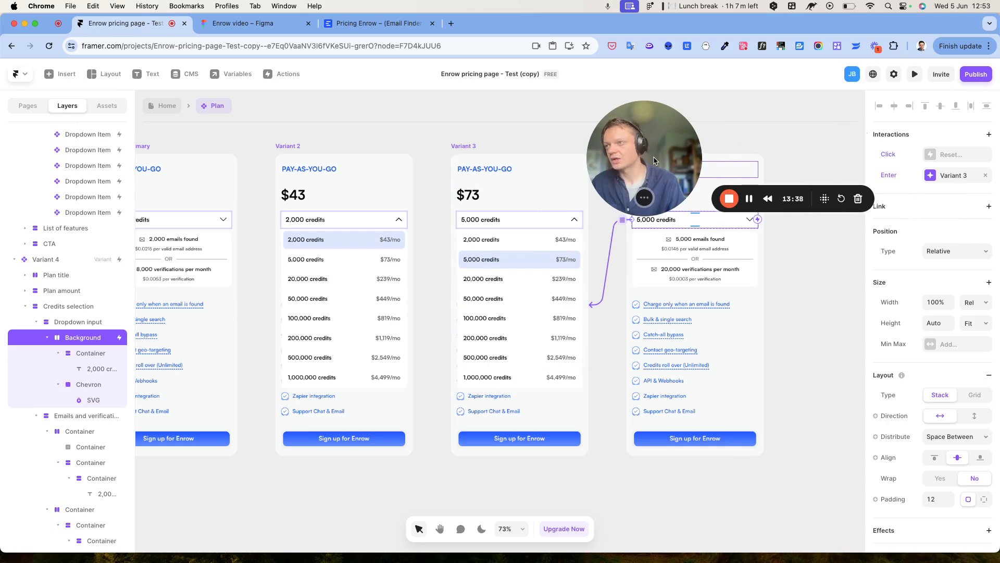
{"action": "left_click", "coordinate": [383, 23]}
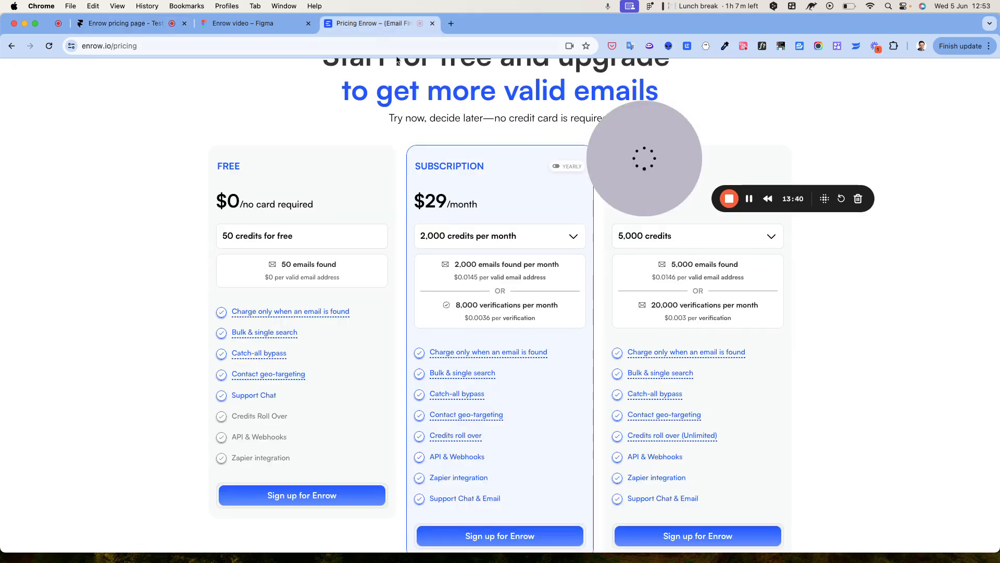
{"action": "left_click", "coordinate": [559, 235]}
{"action": "left_click", "coordinate": [525, 272]}
{"action": "left_click_drag", "start_coordinate": [646, 165], "coordinate": [834, 131]}
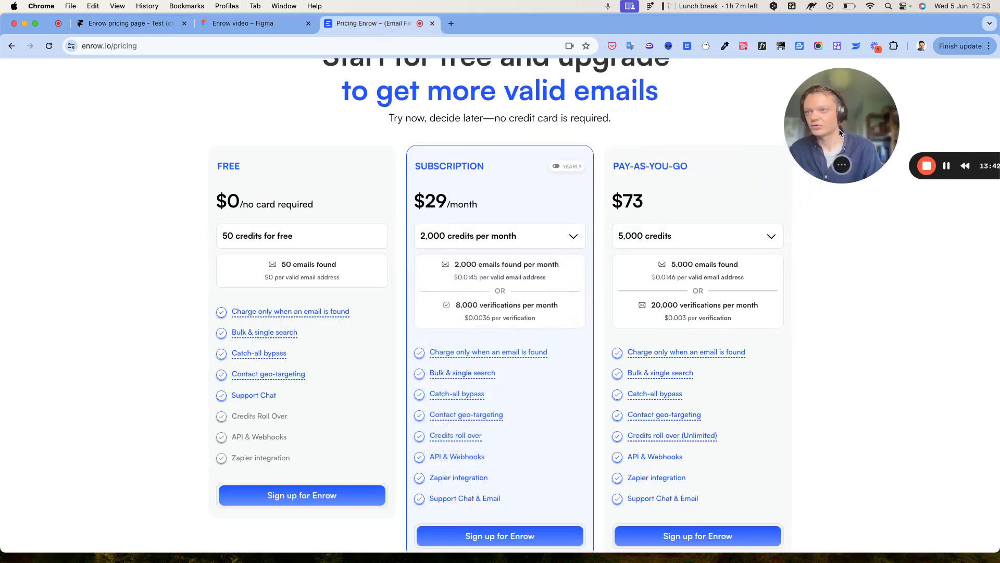
{"action": "left_click", "coordinate": [98, 28]}
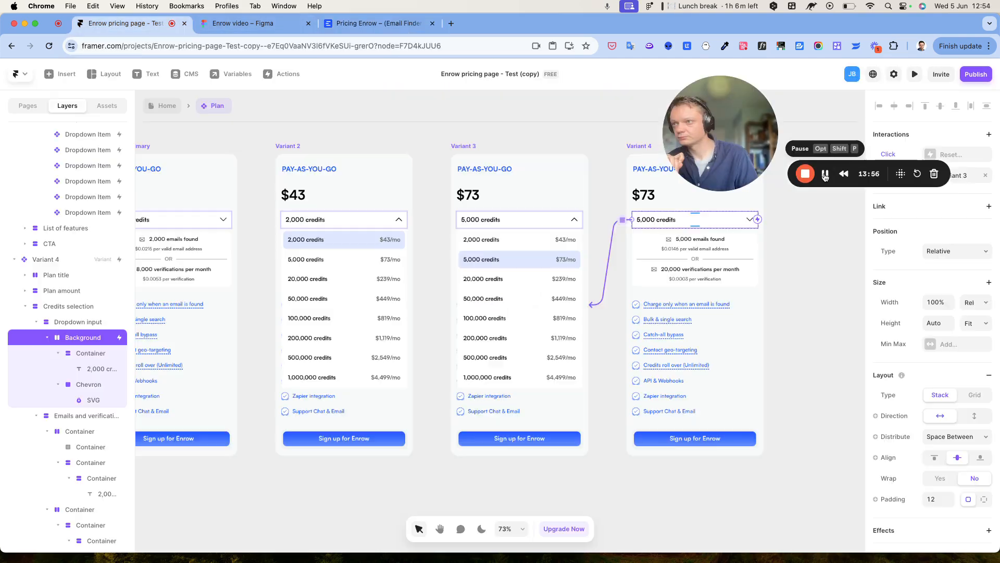
{"action": "left_click", "coordinate": [347, 25]}
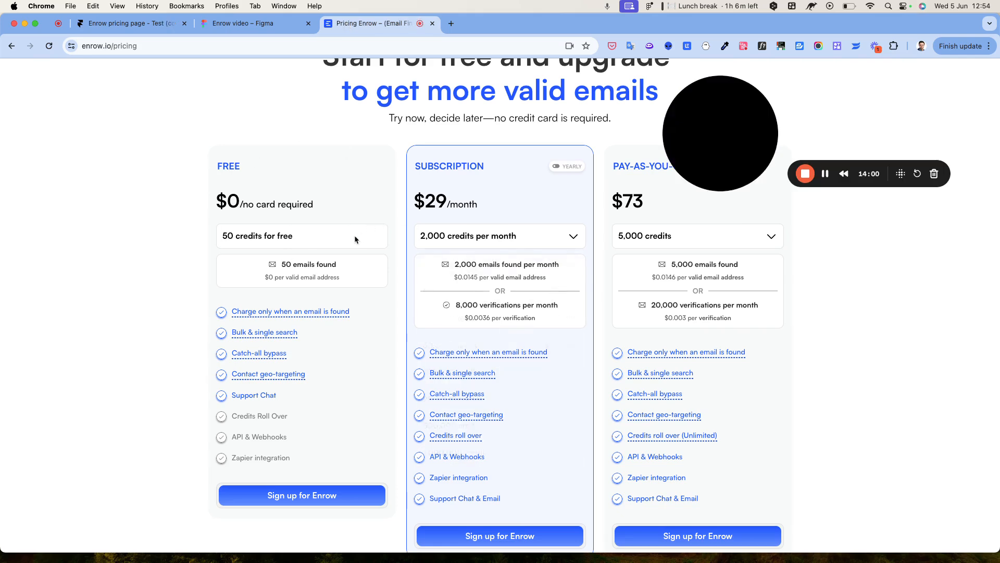
{"action": "left_click", "coordinate": [516, 246]}
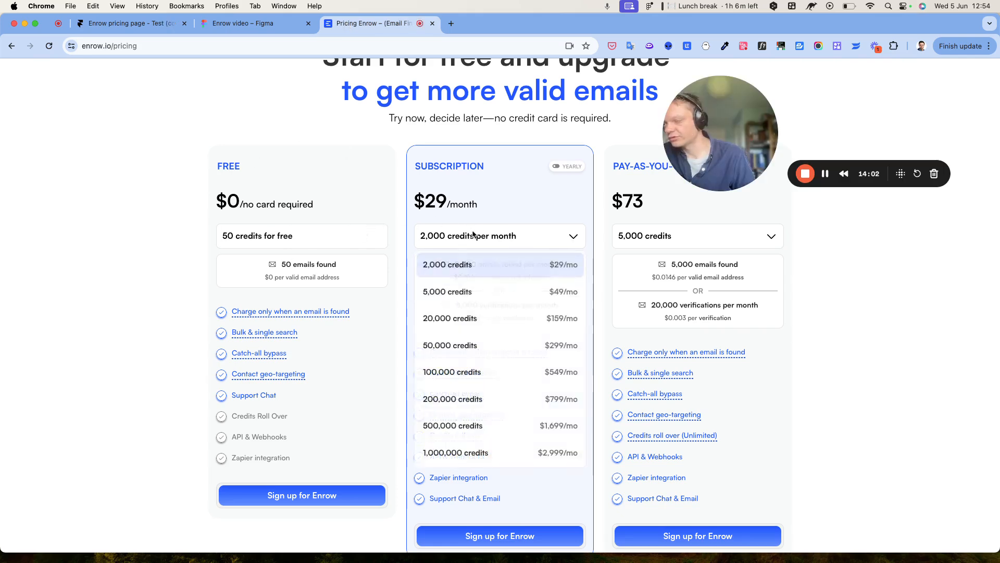
{"action": "left_click", "coordinate": [120, 23]}
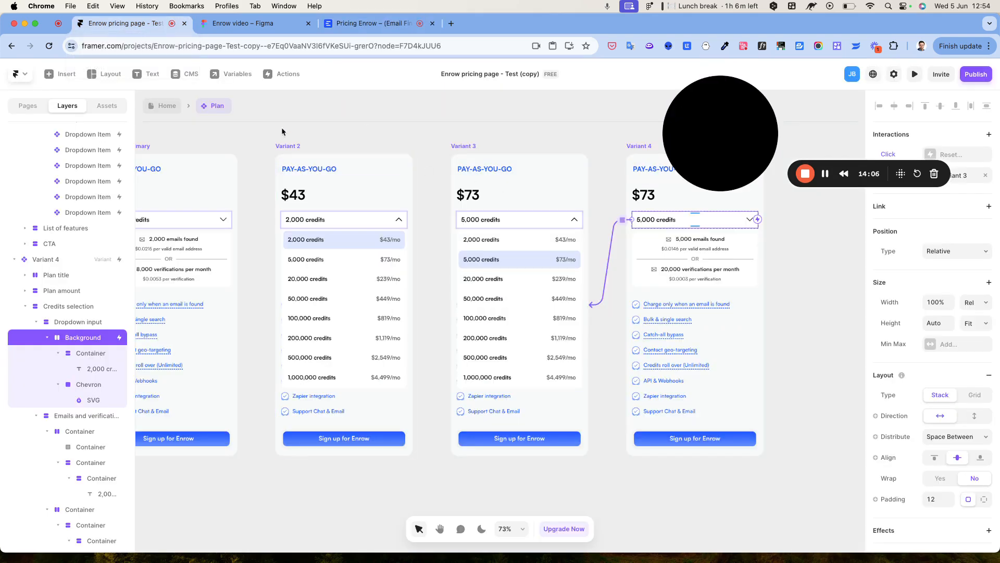
{"action": "scroll", "coordinate": [288, 142], "scroll_direction": "left", "scroll_amount": 5}
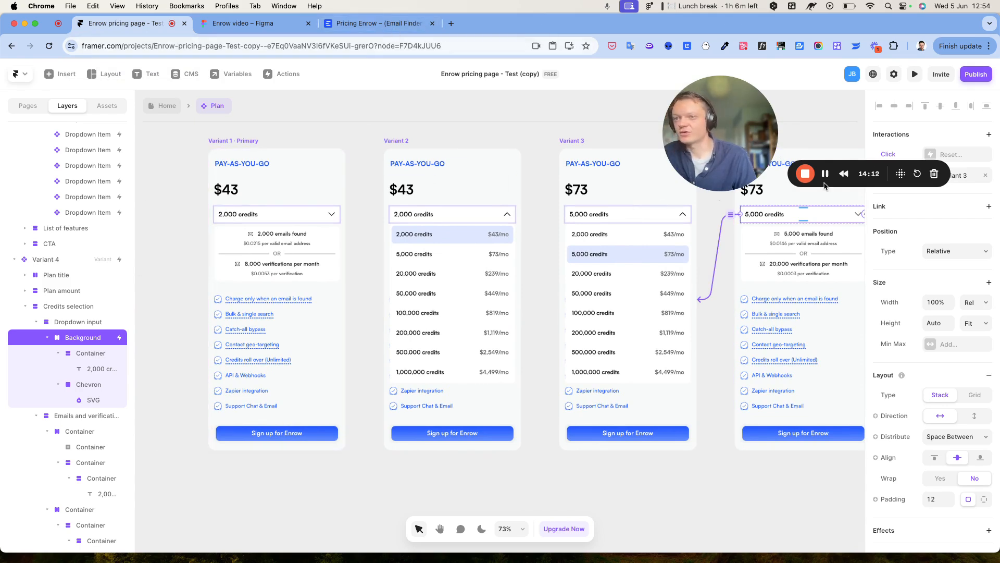
{"action": "left_click_drag", "start_coordinate": [765, 168], "coordinate": [854, 155]}
{"action": "left_click_drag", "start_coordinate": [847, 100], "coordinate": [785, 96]}
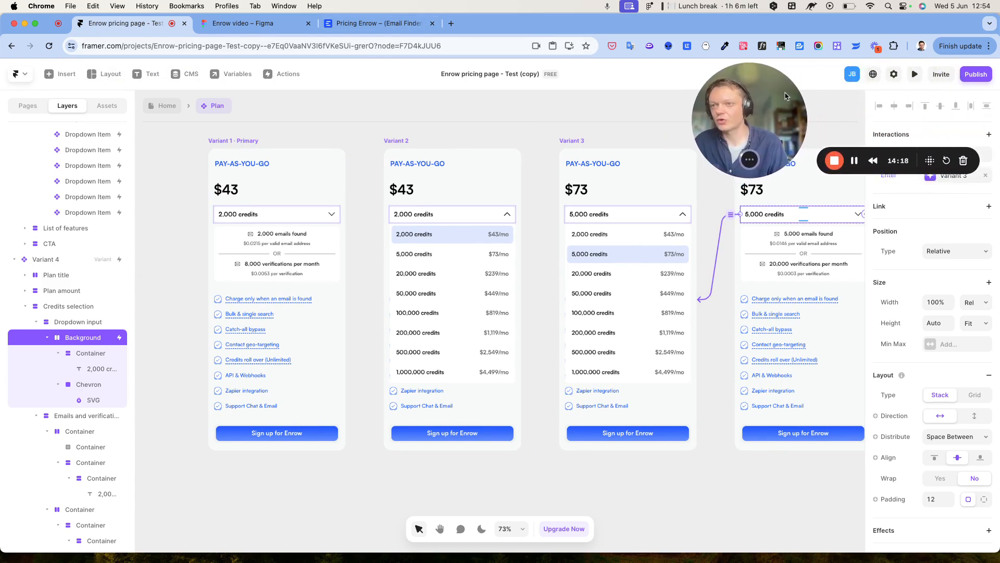